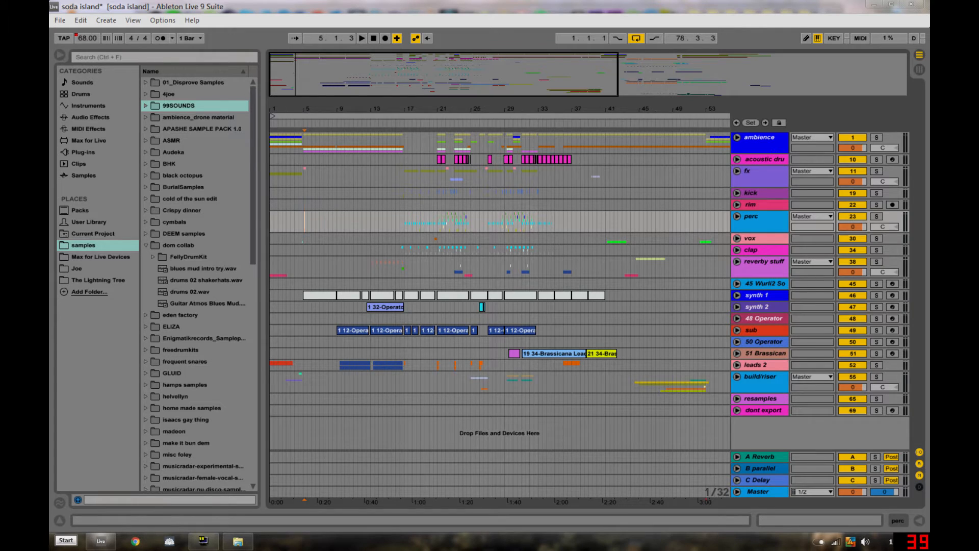
# Play the arrangement from its beginning for a short preview and stop playback
pyautogui.click(373, 40)
pyautogui.click(365, 39)
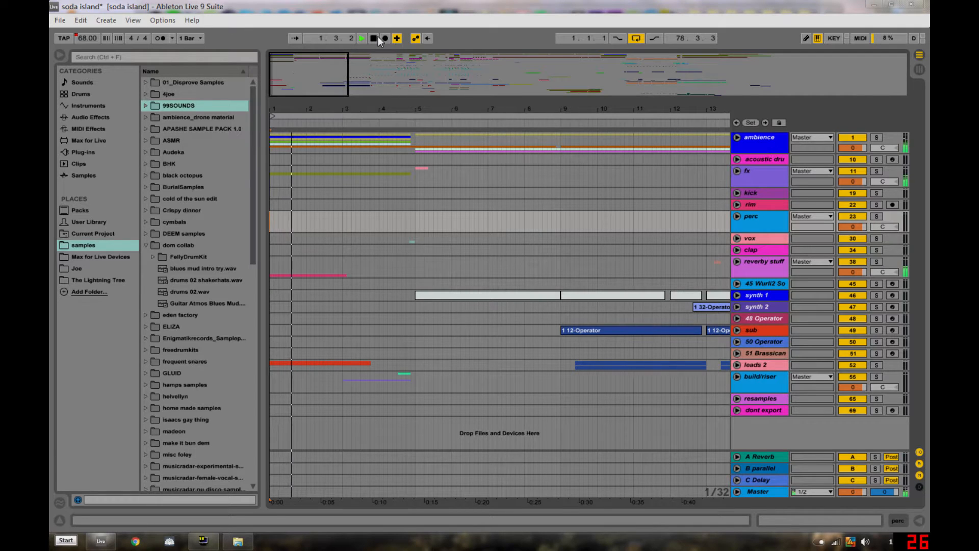
pyautogui.press('space')
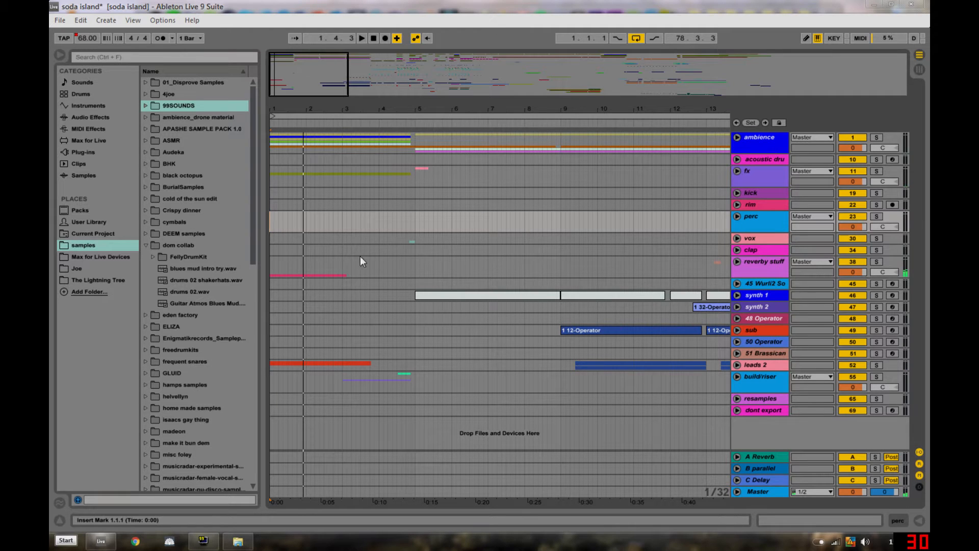
# Expand the ambience group, solo the noise track and audition its first Ambient Noise 3 clip
pyautogui.click(738, 137)
pyautogui.doubleClick(325, 154)
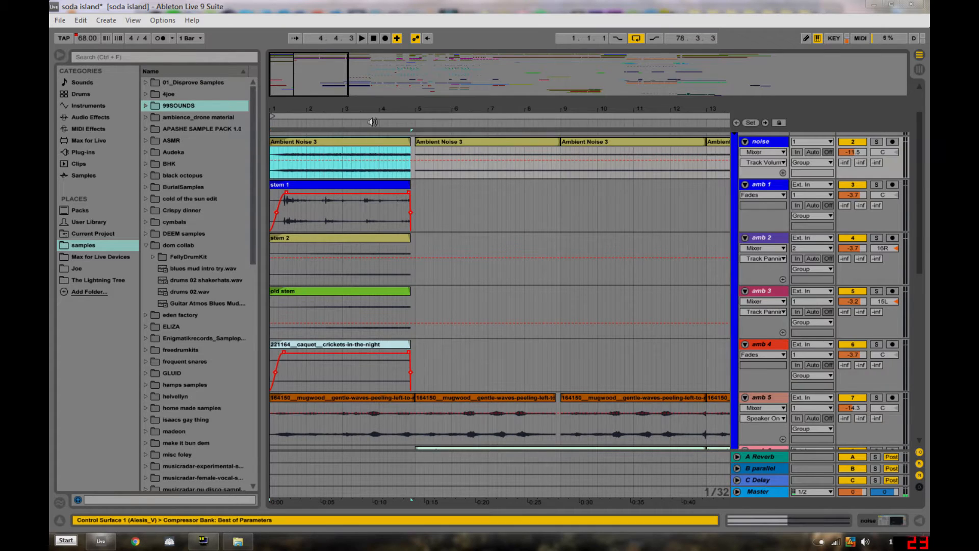
pyautogui.click(878, 142)
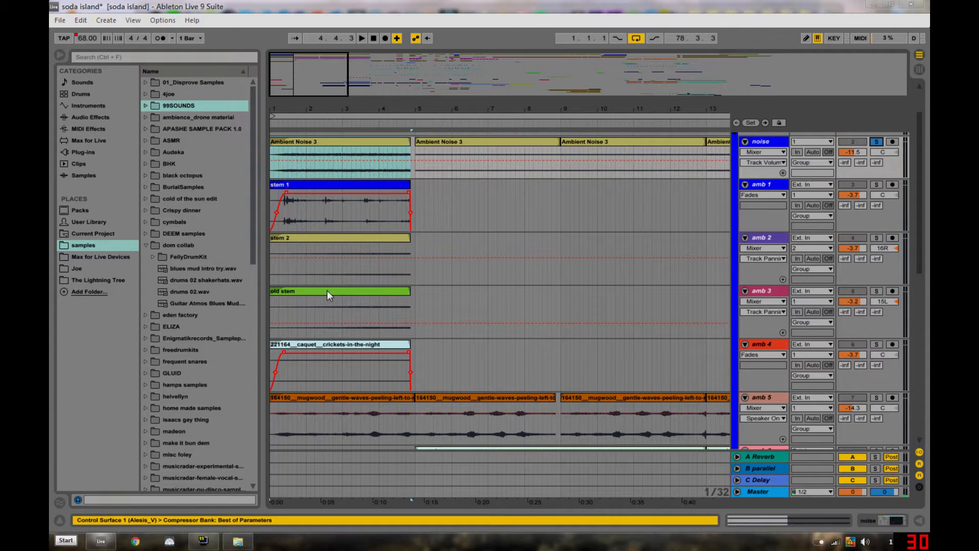
pyautogui.scroll(2, 325, 286)
pyautogui.scroll(-1, 308, 233)
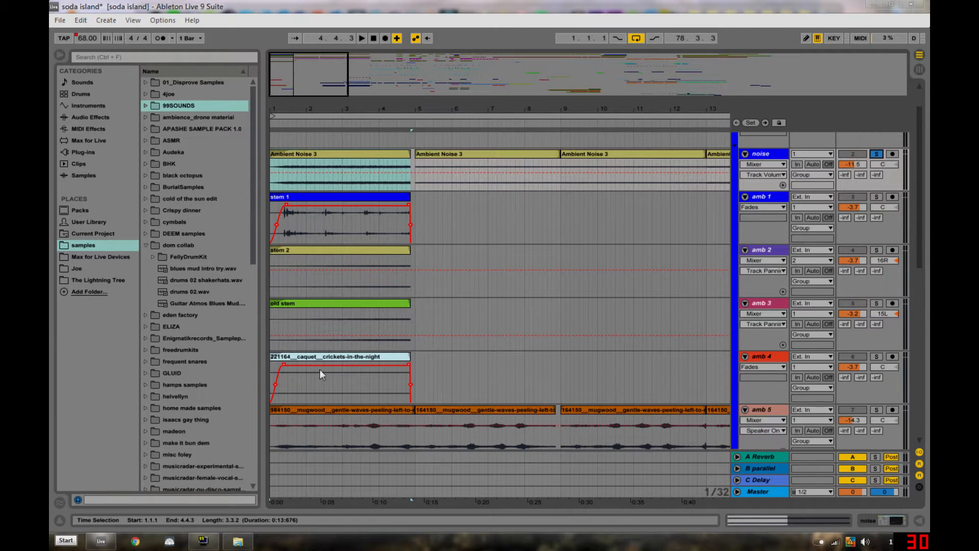
pyautogui.click(318, 155)
pyautogui.press('space')
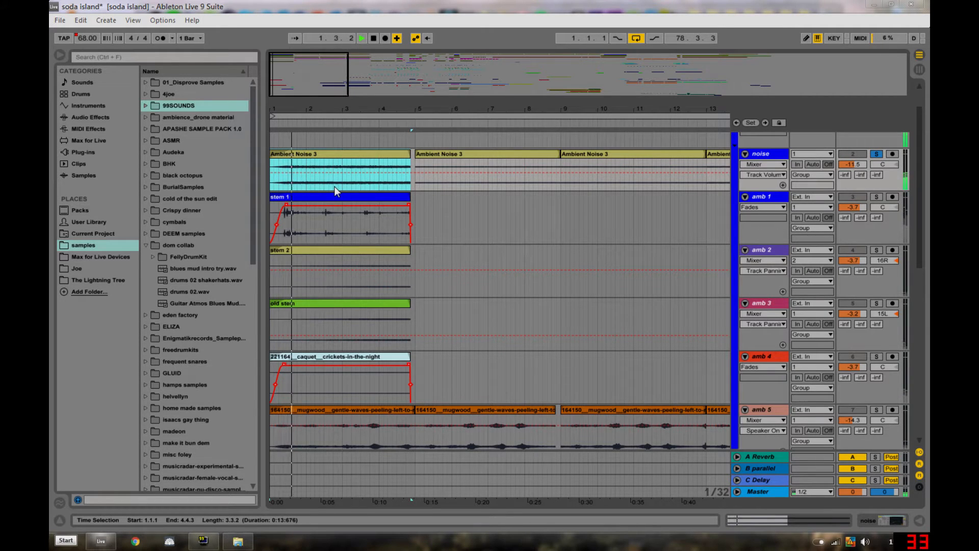
pyautogui.press('space')
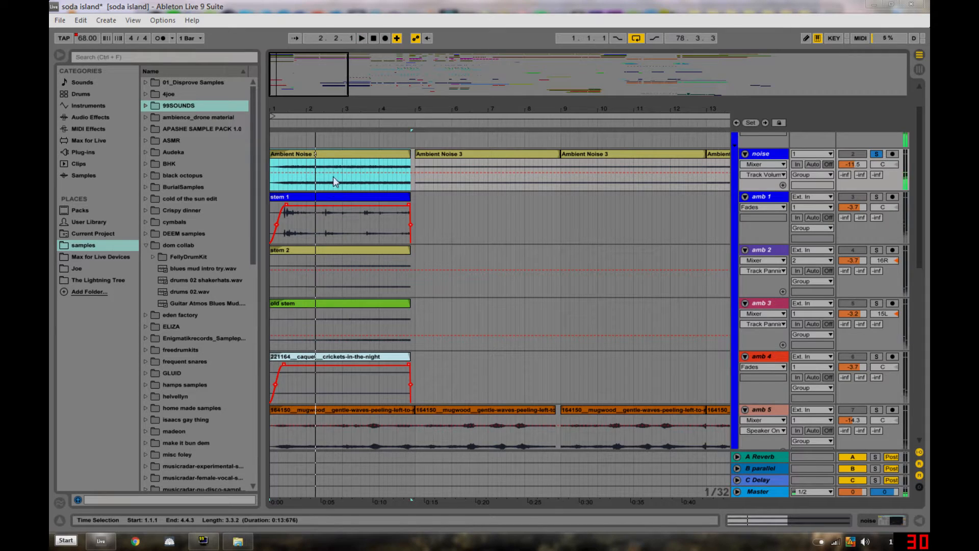
# Browse the white noise samples in the 99SOUNDS sample folder and collapse the White Noise SFX subfolder again
pyautogui.click(165, 106)
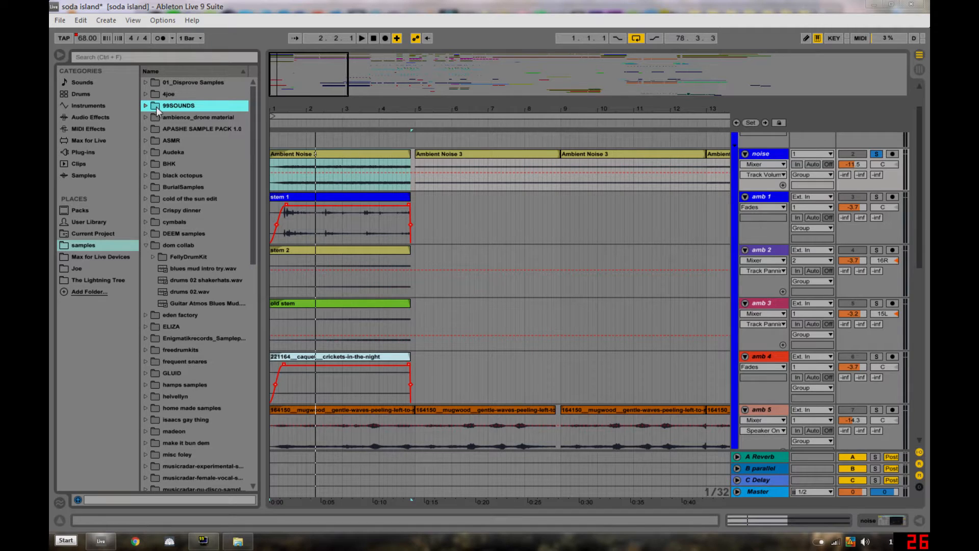
pyautogui.click(146, 106)
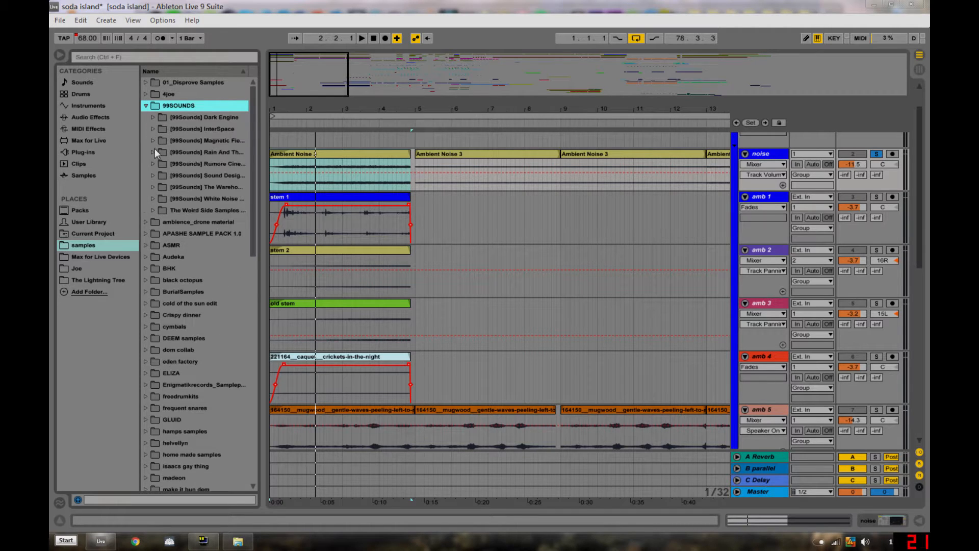
pyautogui.click(152, 198)
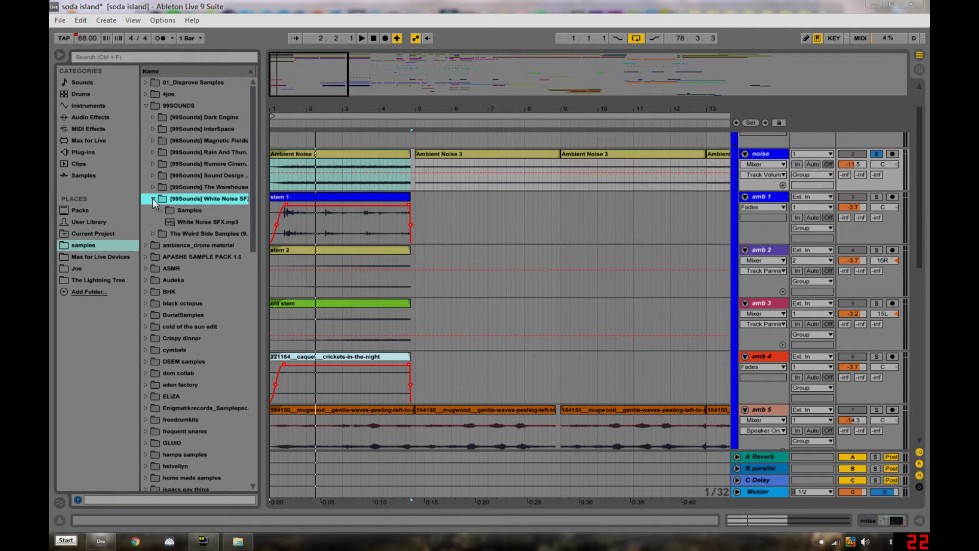
pyautogui.click(160, 210)
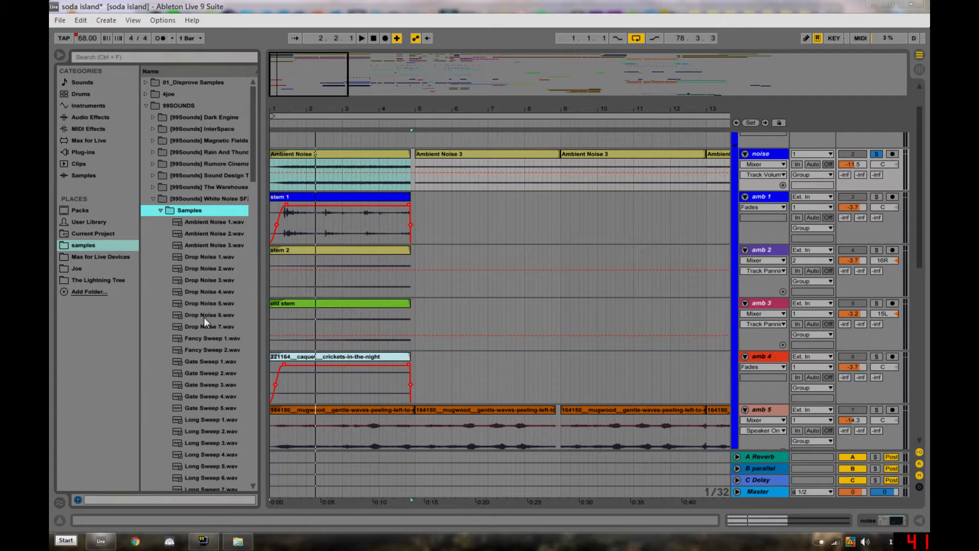
pyautogui.click(153, 199)
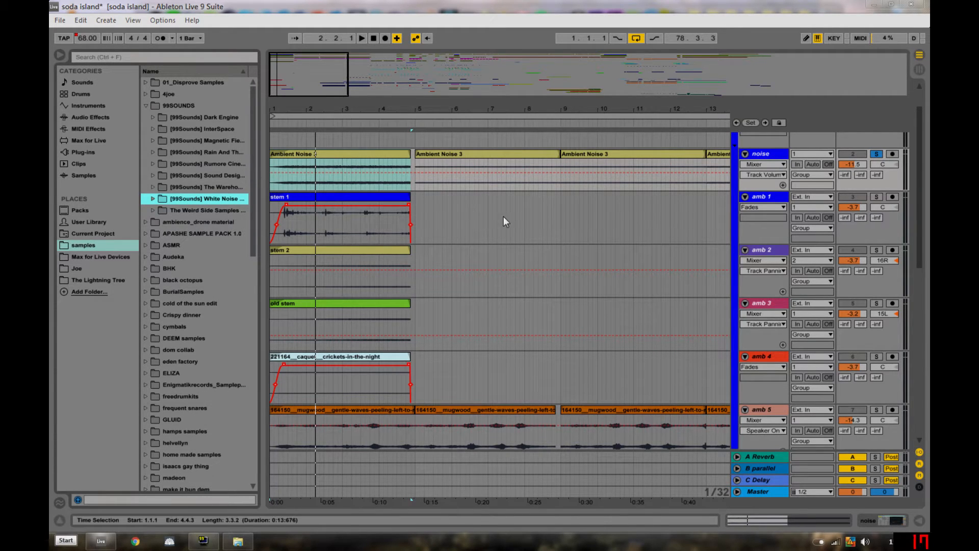
# Solo the amb 1 track and audition its stem 1 clip
pyautogui.click(877, 196)
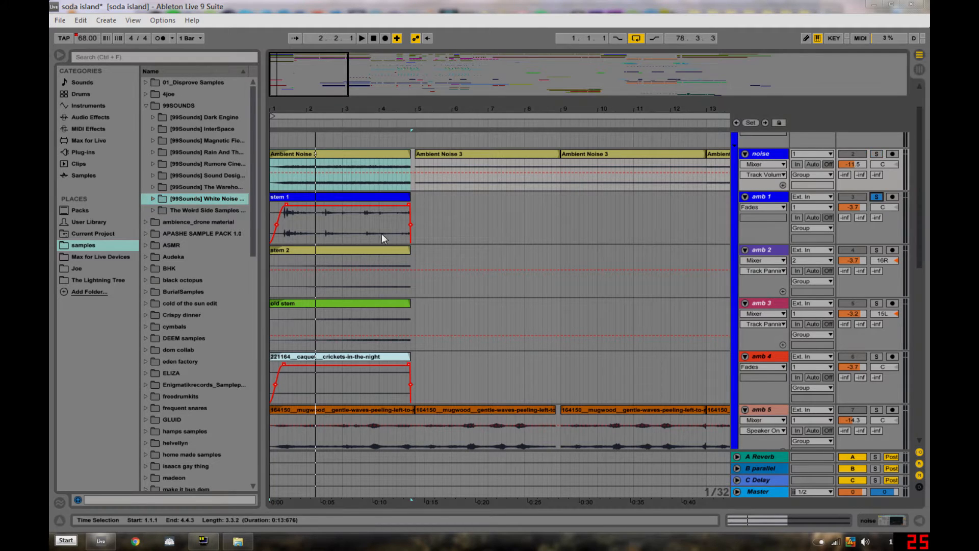
pyautogui.click(321, 204)
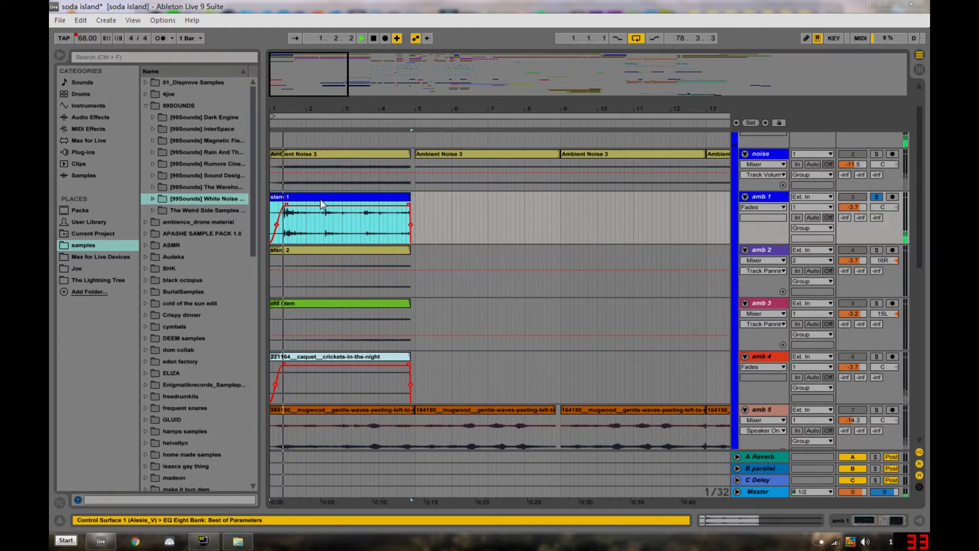
pyautogui.press('space')
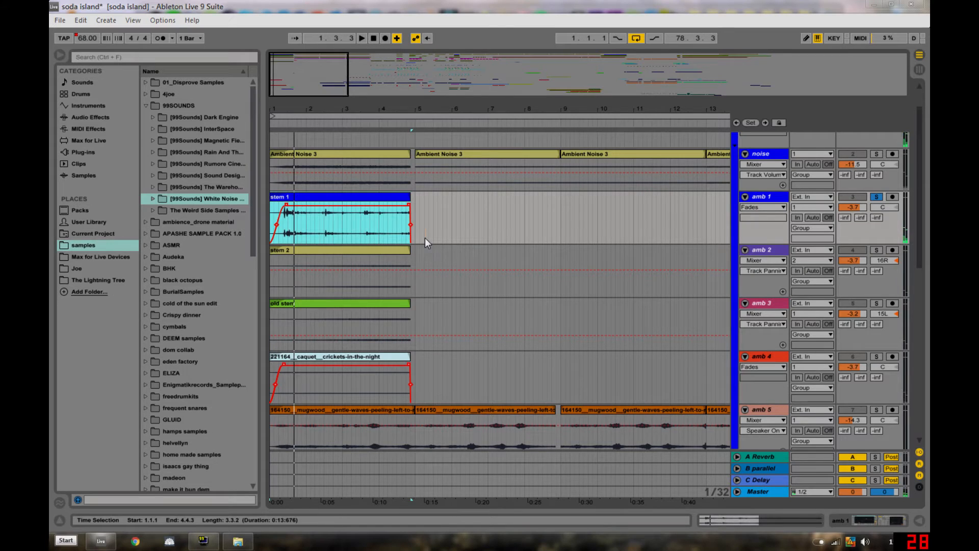
pyautogui.click(425, 239)
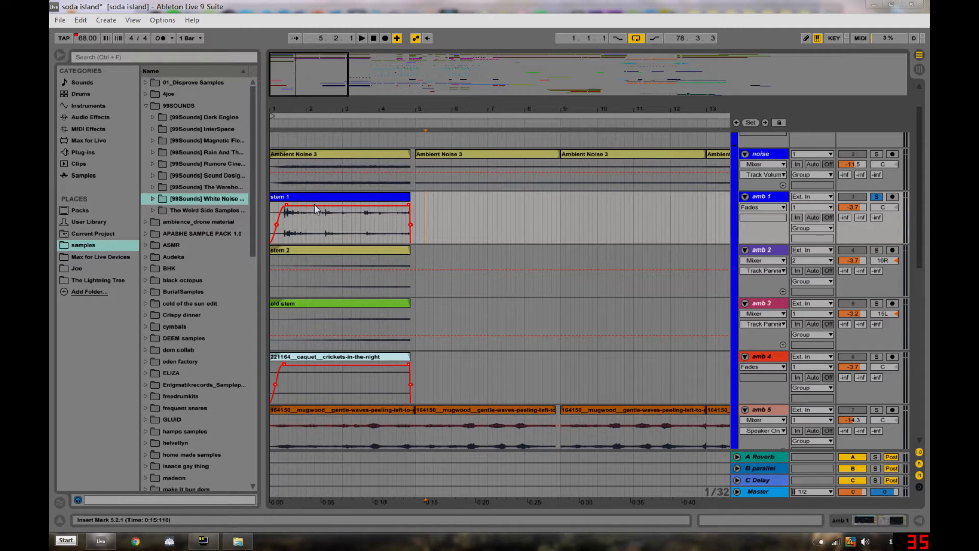
# Audition the stem 2 clip on amb 2 and the old stem clip on amb 3, soloing each track
pyautogui.click(346, 258)
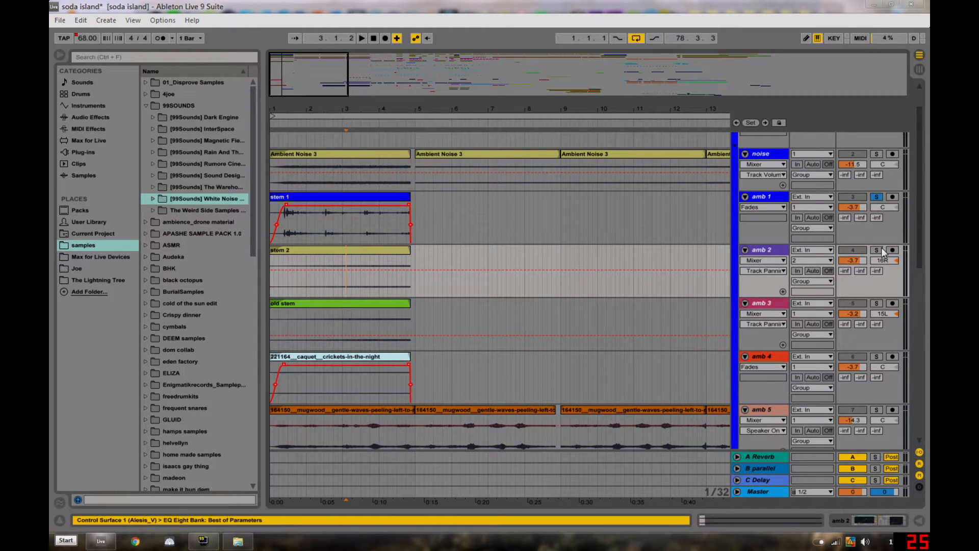
pyautogui.click(384, 281)
pyautogui.press('space')
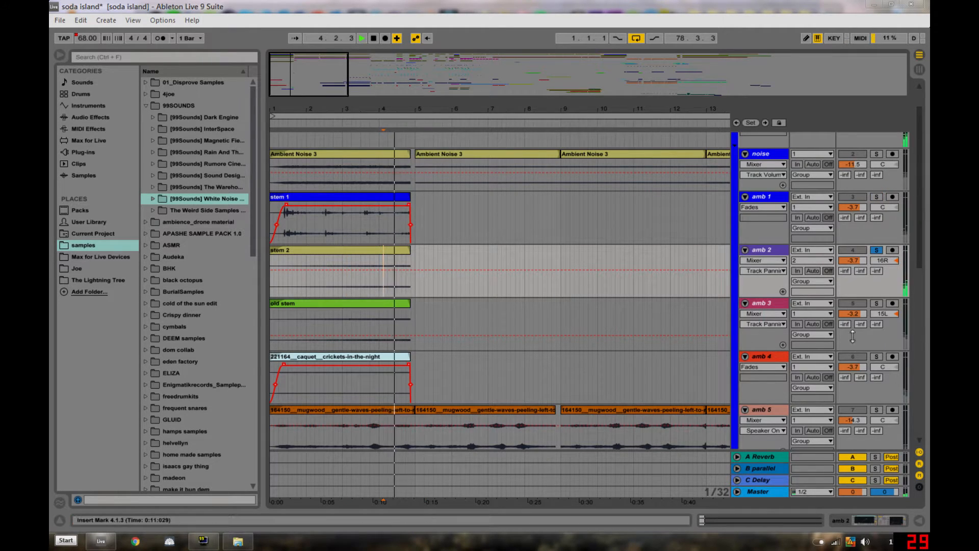
pyautogui.click(877, 304)
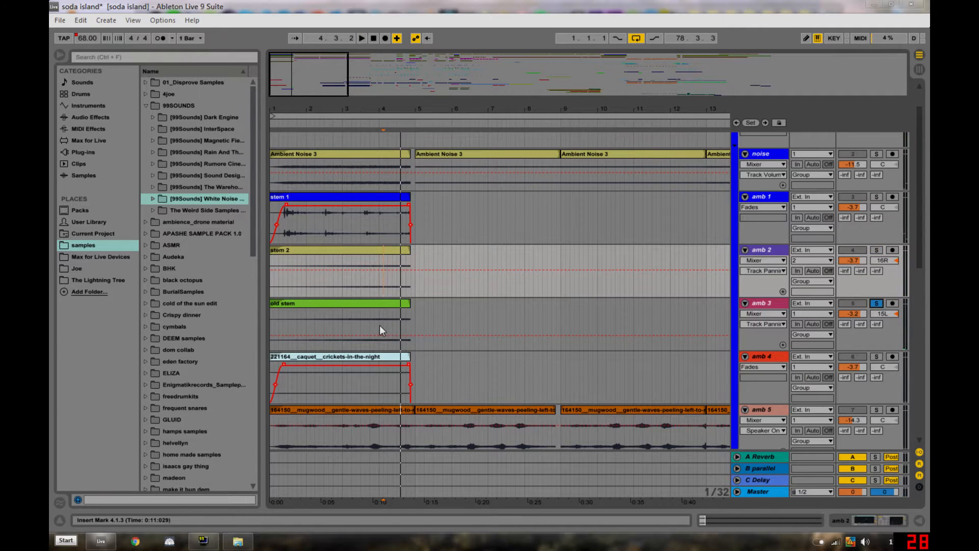
pyautogui.click(382, 330)
pyautogui.press('space')
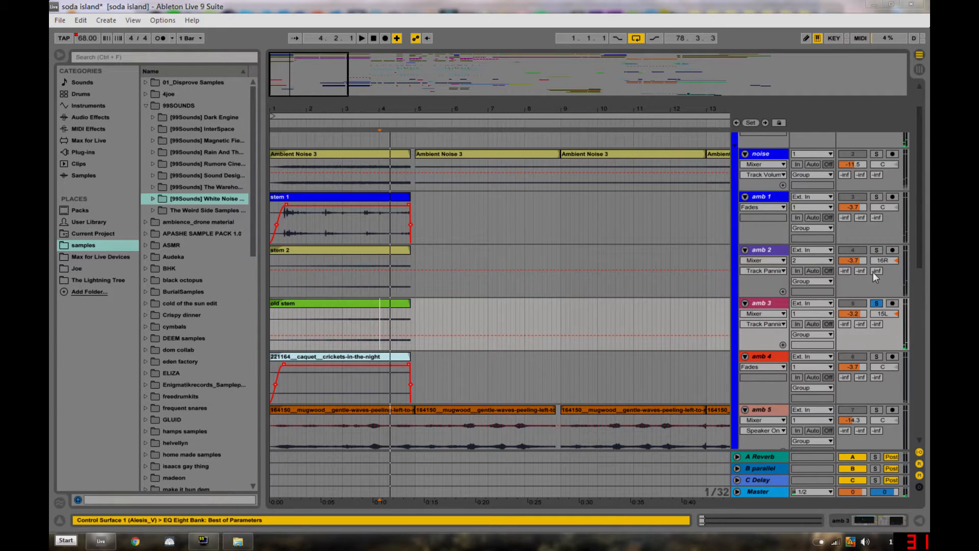
# Solo the amb 4 track and audition its crickets-in-the-night clip
pyautogui.click(877, 356)
pyautogui.scroll(-2, 366, 367)
pyautogui.click(320, 338)
pyautogui.press('space')
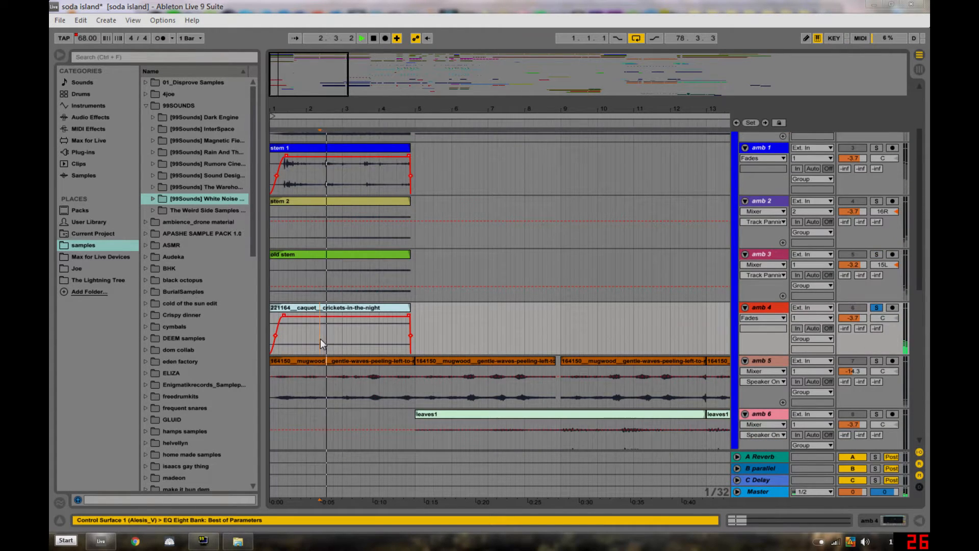
pyautogui.press('space')
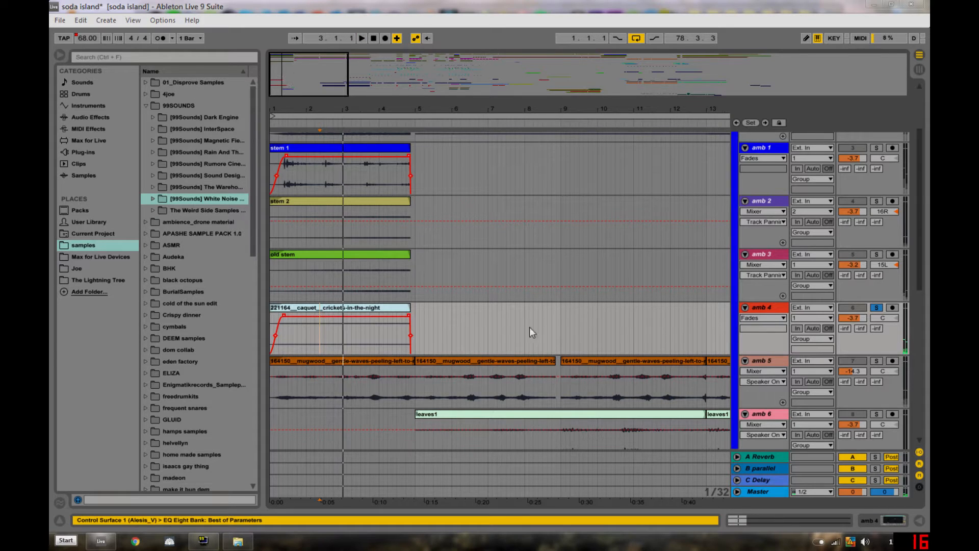
# Solo the amb 5 track and audition its first gentle-waves clip from the start and from bar 3
pyautogui.scroll(-1, 394, 416)
pyautogui.scroll(-2, 394, 411)
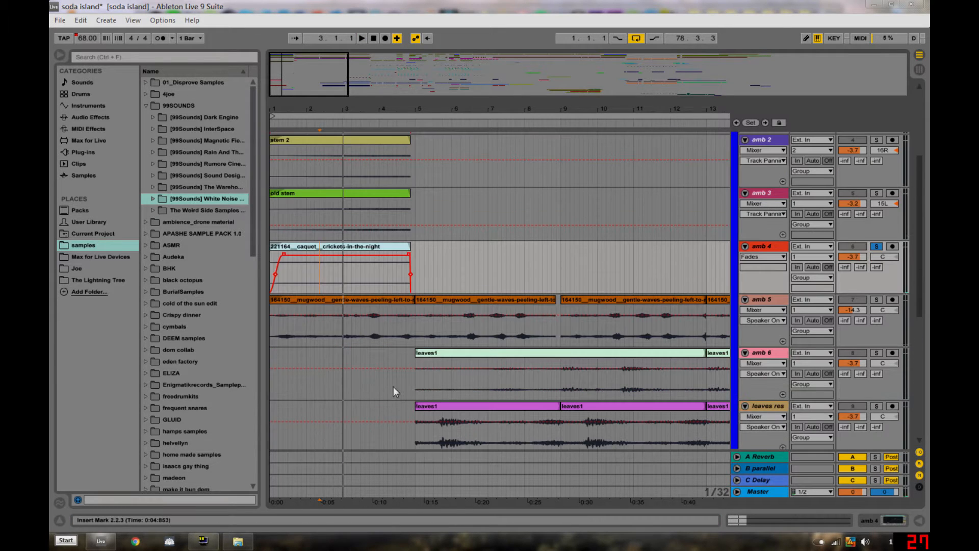
pyautogui.click(384, 298)
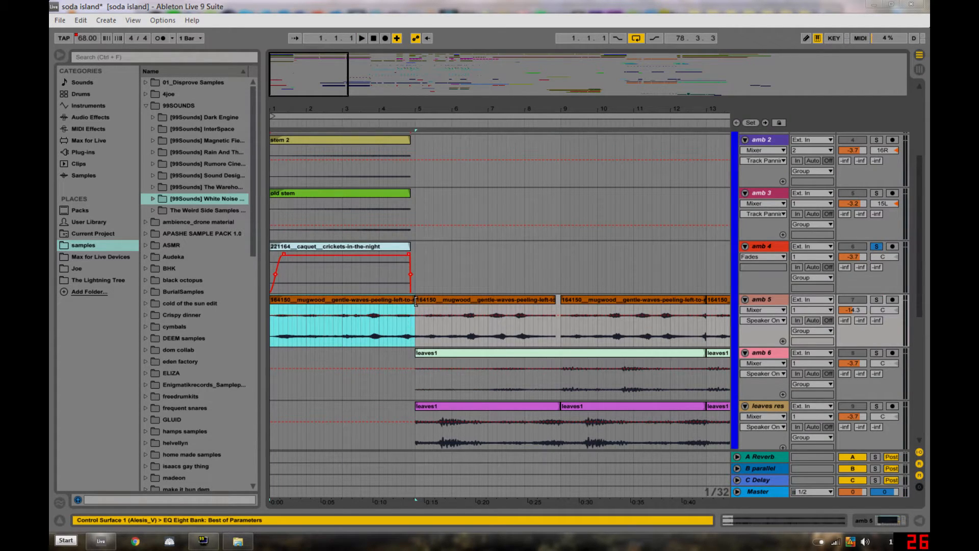
pyautogui.click(877, 300)
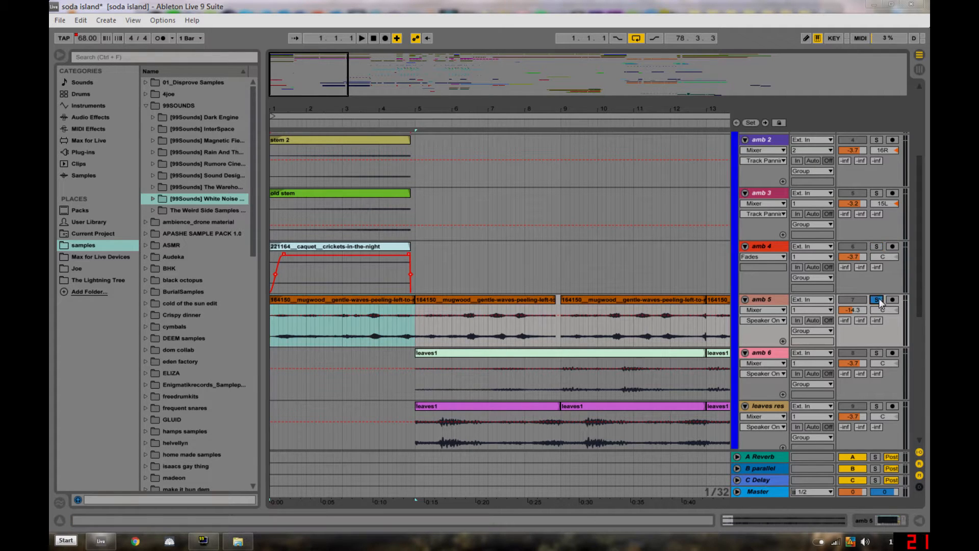
pyautogui.press('space')
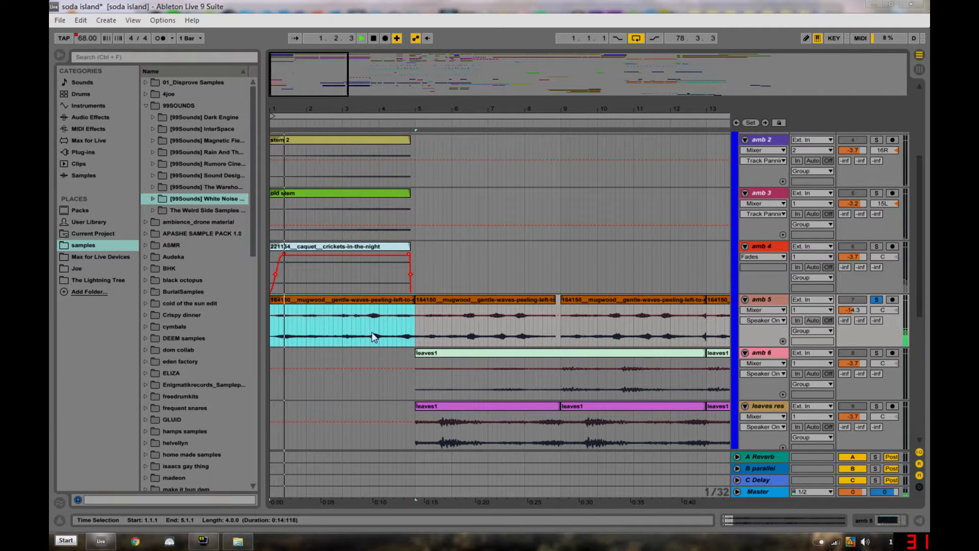
pyautogui.click(345, 333)
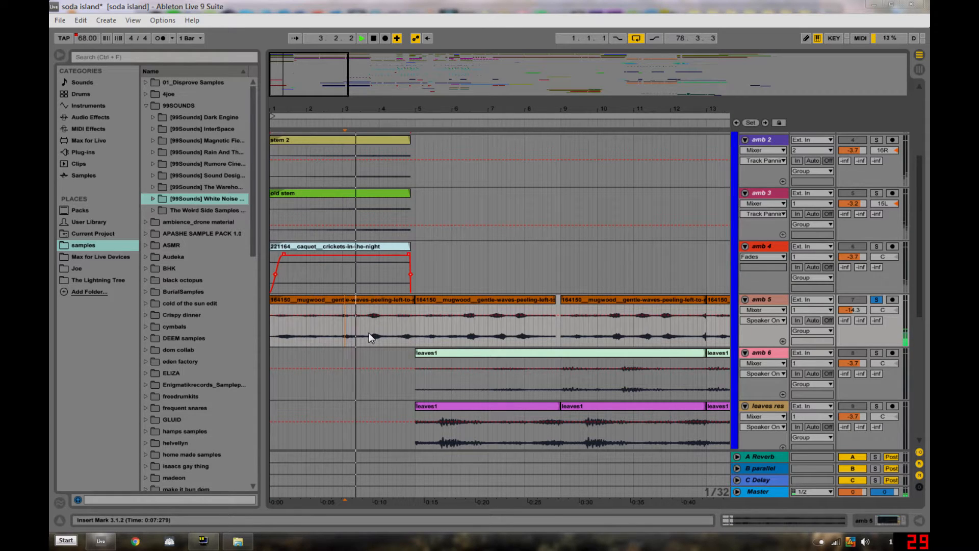
pyautogui.press('space')
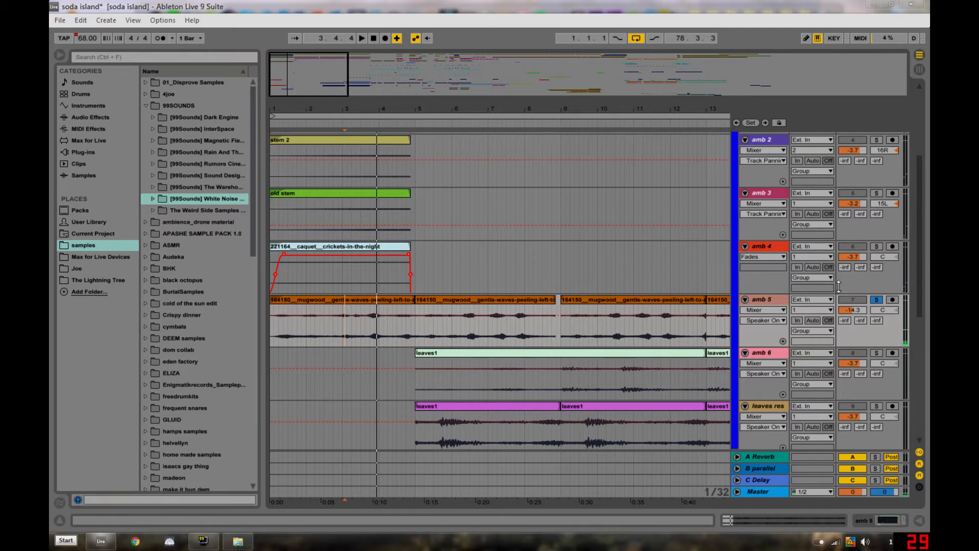
# Turn off solo on amb 5 and play all tracks from the start of its first waves clip
pyautogui.click(405, 300)
pyautogui.click(877, 300)
pyautogui.scroll(-1, 487, 400)
pyautogui.press('space')
# Audition the whole ambience group in solo from the beginning, clear its solo and stop playback
pyautogui.scroll(2, 371, 421)
pyautogui.scroll(1, 373, 418)
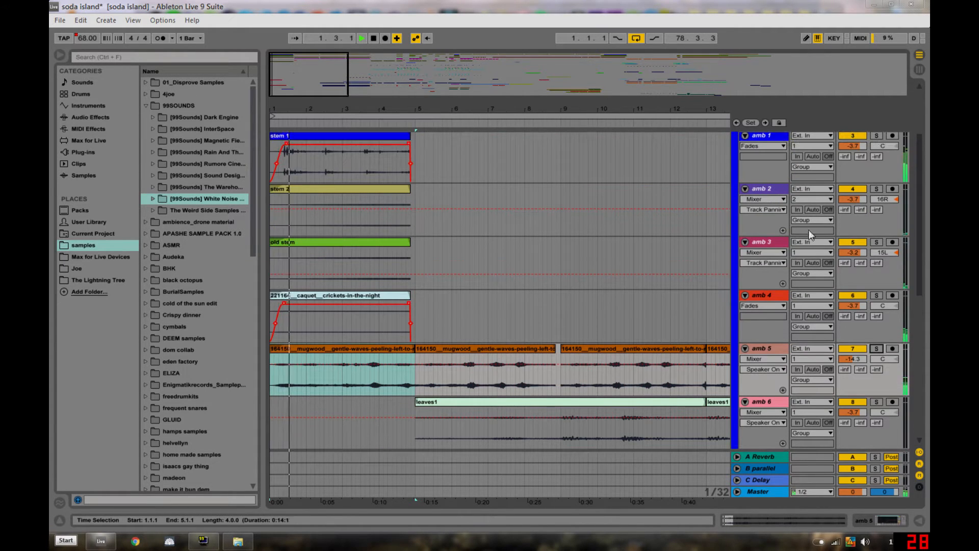
pyautogui.scroll(3, 867, 153)
pyautogui.scroll(1, 870, 150)
pyautogui.click(876, 138)
pyautogui.press('space')
pyautogui.press('space')
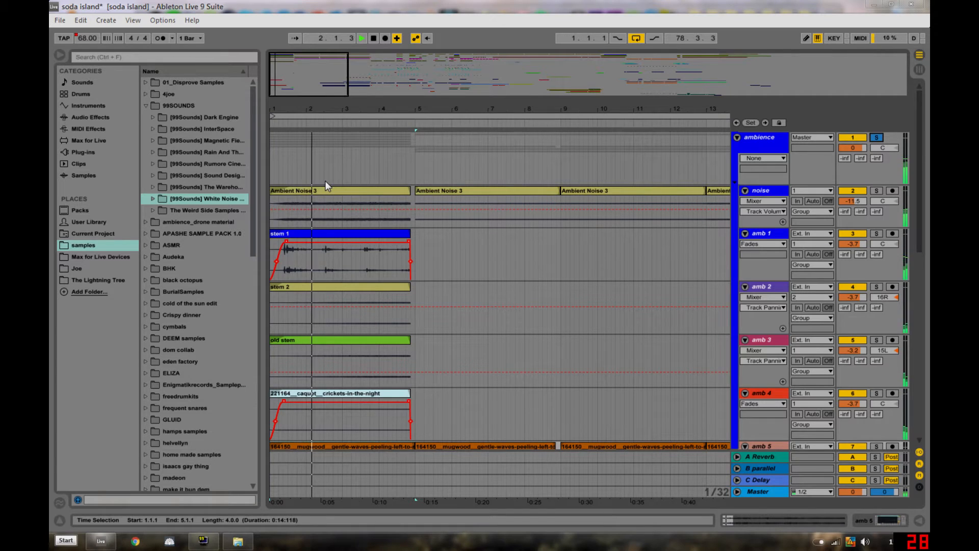
pyautogui.click(877, 138)
pyautogui.press('space')
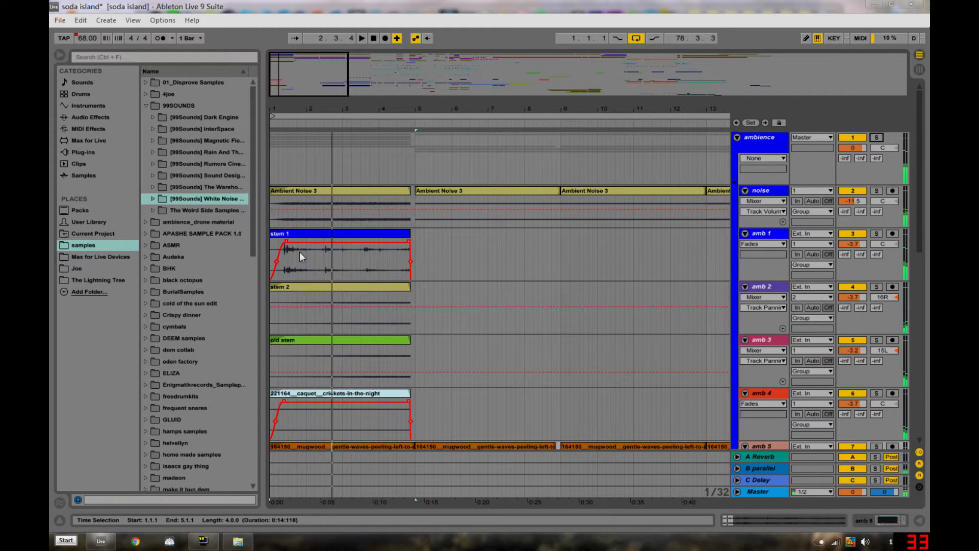
# Unfold the fx group and show the device chain of the bubbles 3 track, starting with its Operator
pyautogui.scroll(-10, 336, 296)
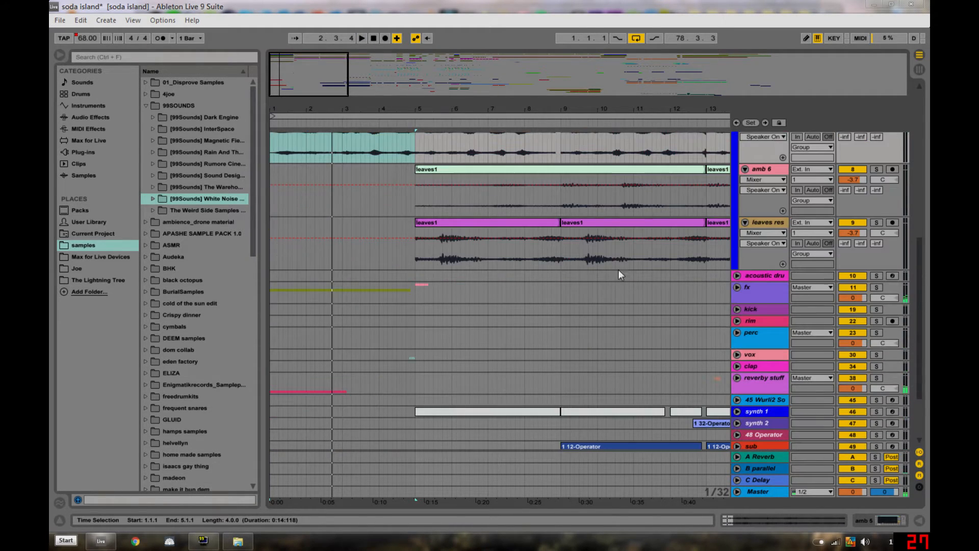
pyautogui.click(736, 289)
pyautogui.scroll(-2, 373, 304)
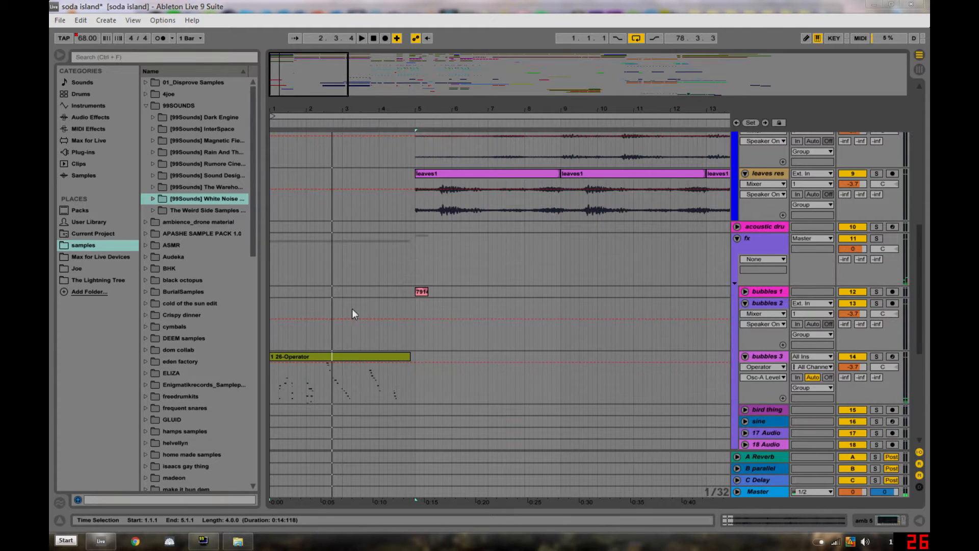
pyautogui.click(325, 356)
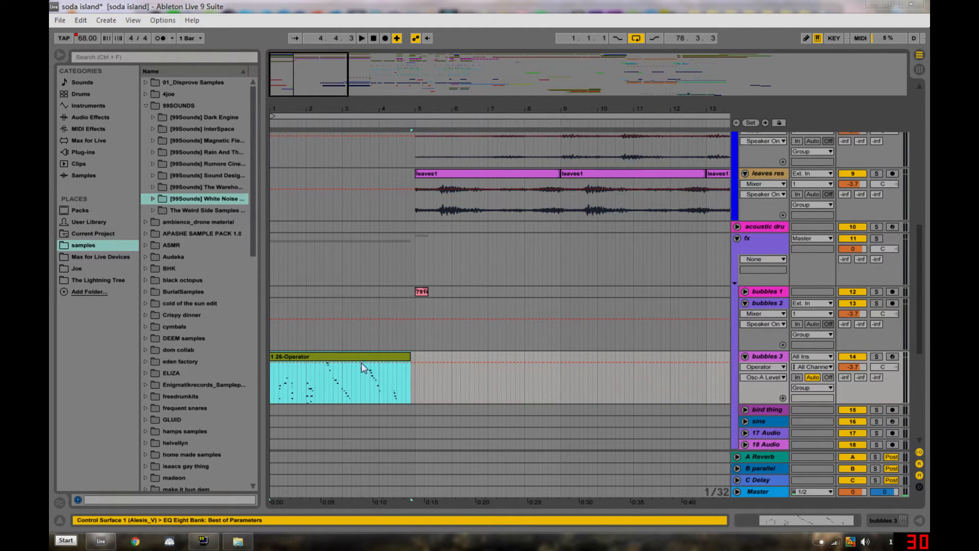
pyautogui.click(764, 361)
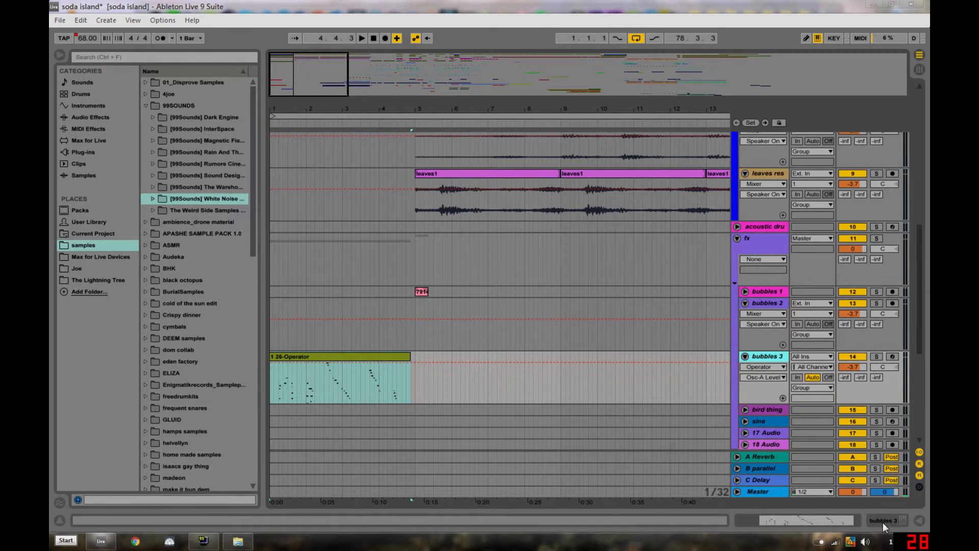
pyautogui.click(881, 522)
pyautogui.doubleClick(197, 465)
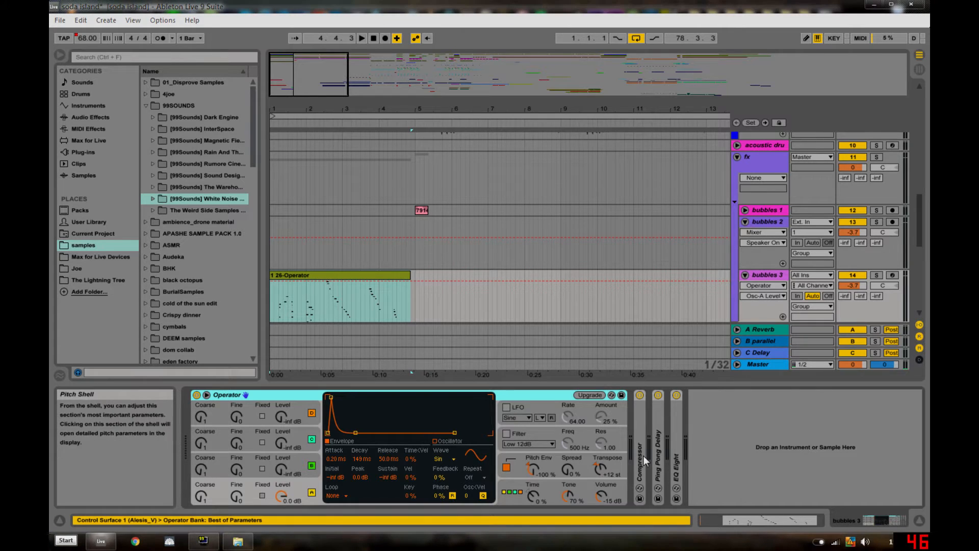
# Solo the bubbles 3 track and audition its Operator clip from the beginning
pyautogui.click(300, 282)
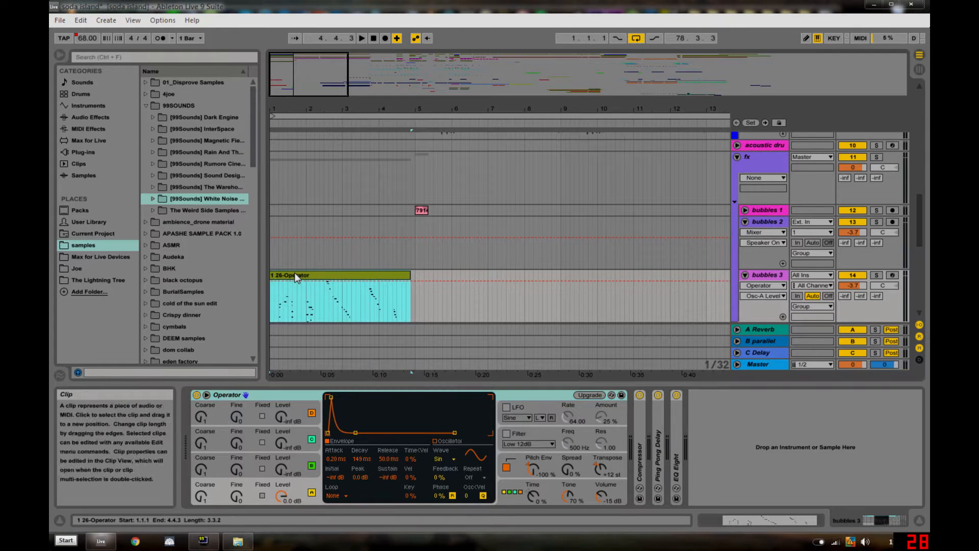
pyautogui.click(876, 276)
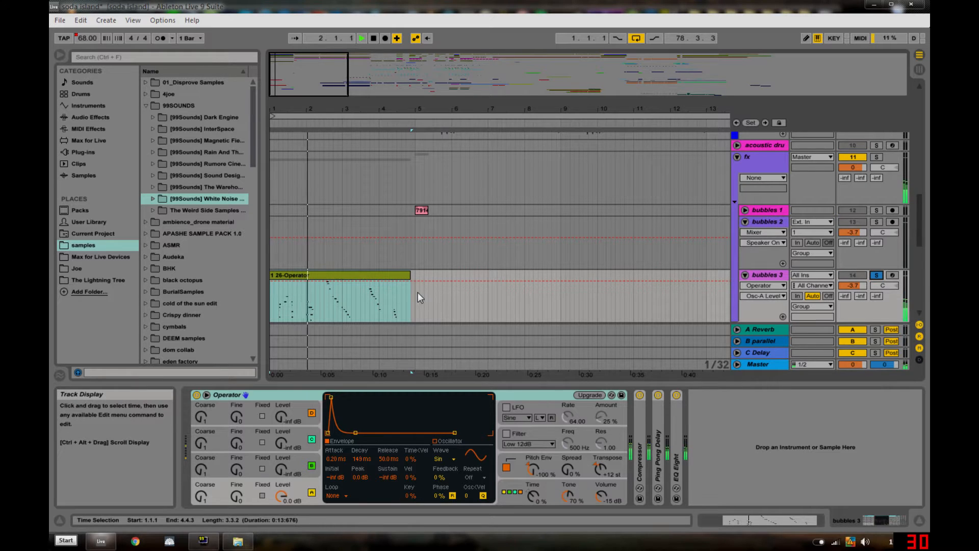
pyautogui.press('space')
# Open the bubbles 3 clip to examine its MIDI notes, and hide the clip details again
pyautogui.doubleClick(320, 275)
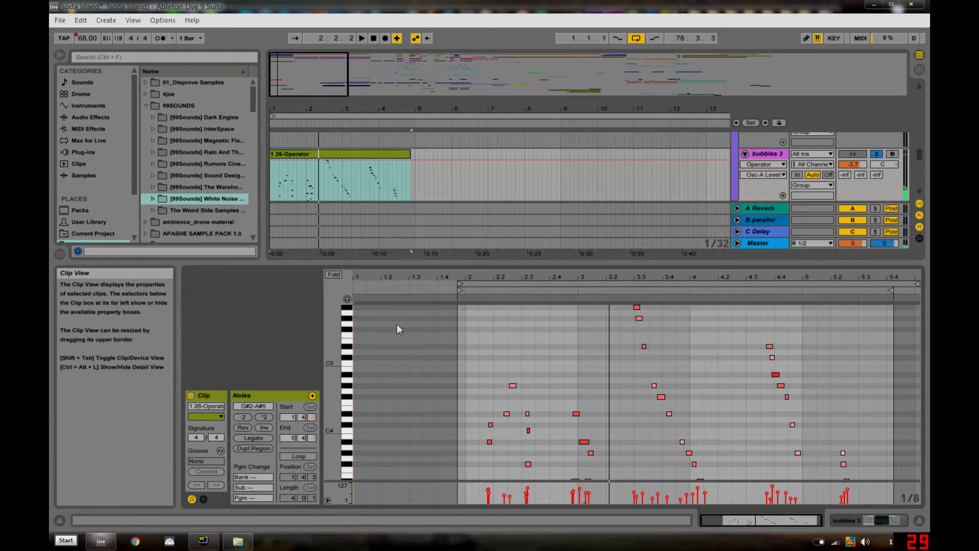
pyautogui.scroll(-2, 570, 434)
pyautogui.scroll(2, 562, 453)
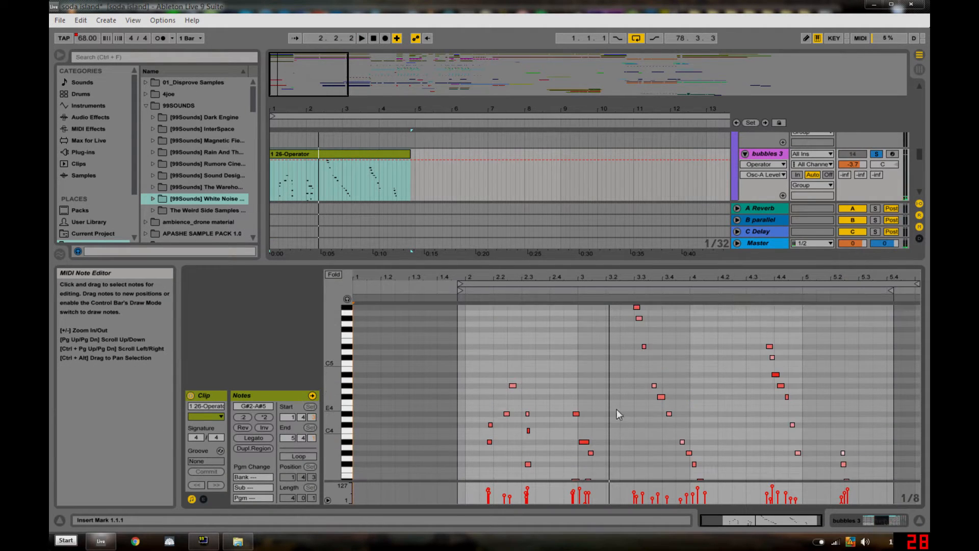
pyautogui.click(924, 520)
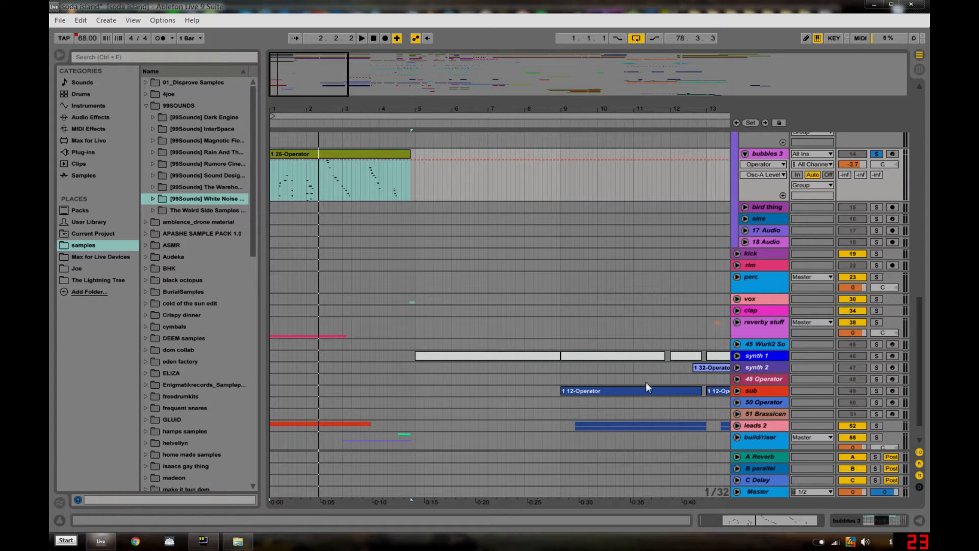
# Unfold the reverby stuff group and open the sample details of the F#155BPM31 clip on the lower rev 3 track
pyautogui.click(765, 325)
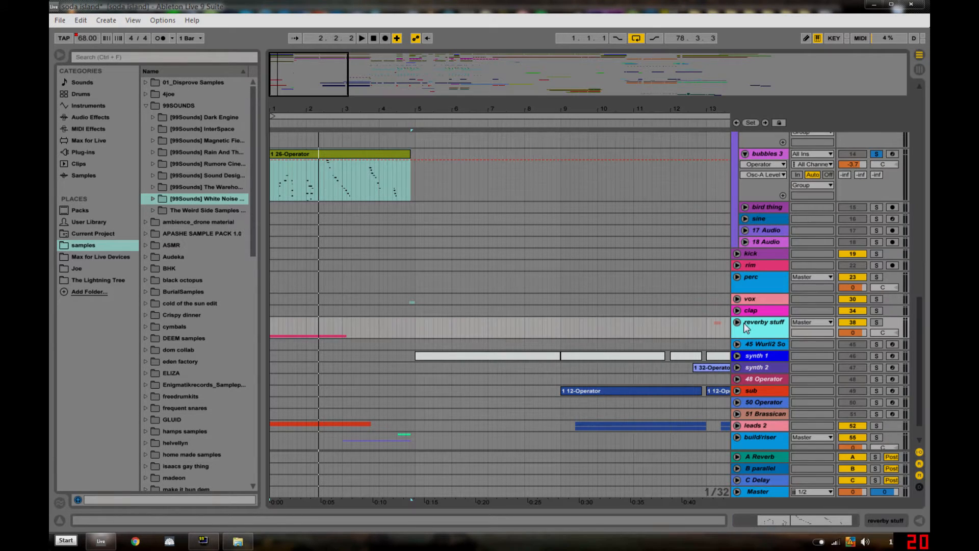
pyautogui.click(737, 323)
pyautogui.scroll(-3, 341, 274)
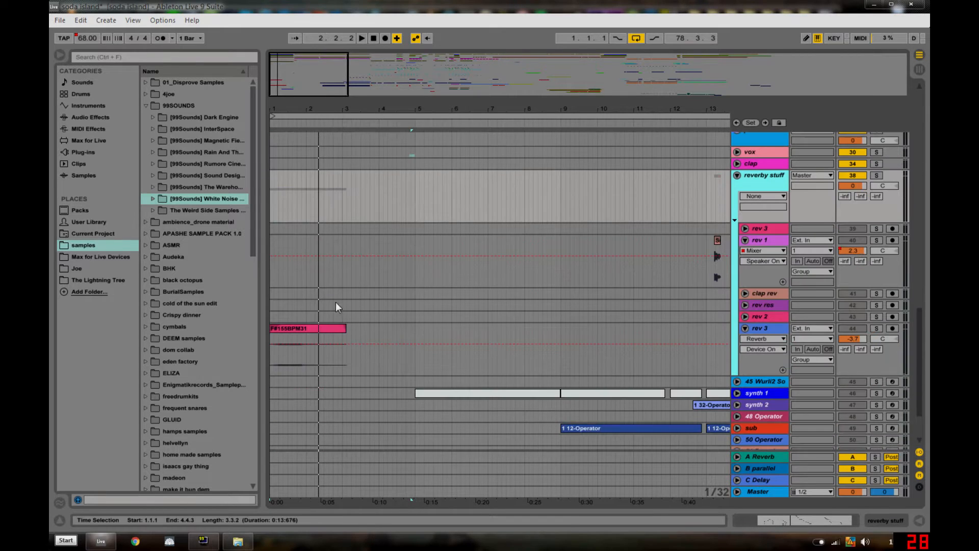
pyautogui.click(292, 329)
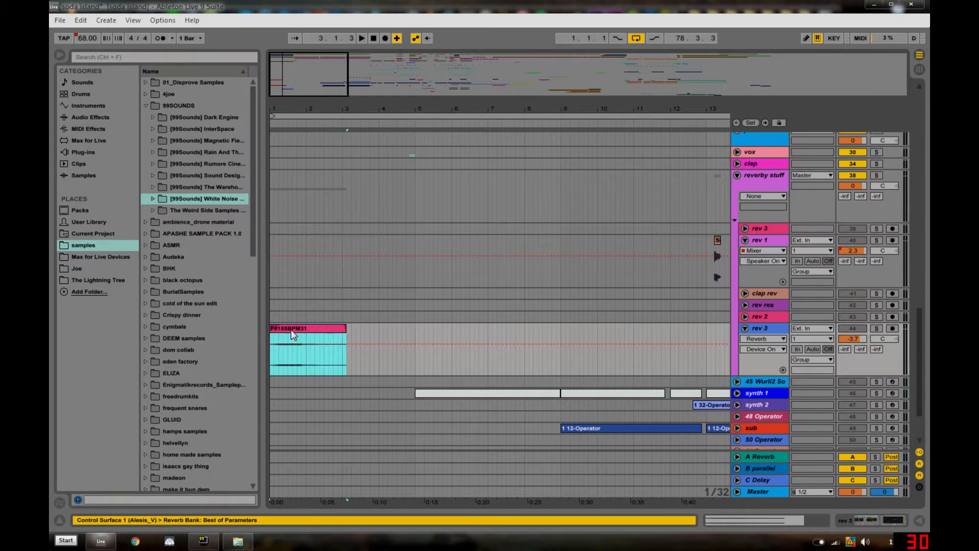
pyautogui.doubleClick(290, 327)
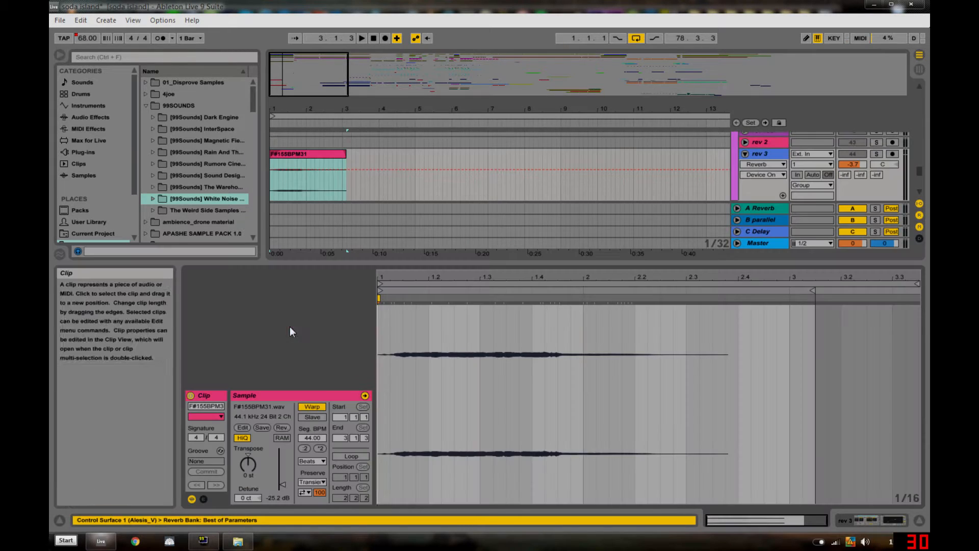
# Turn off warping on the F#155BPM31 clip and audition it with rev 3 soloed
pyautogui.click(308, 408)
pyautogui.press('space')
pyautogui.click(876, 154)
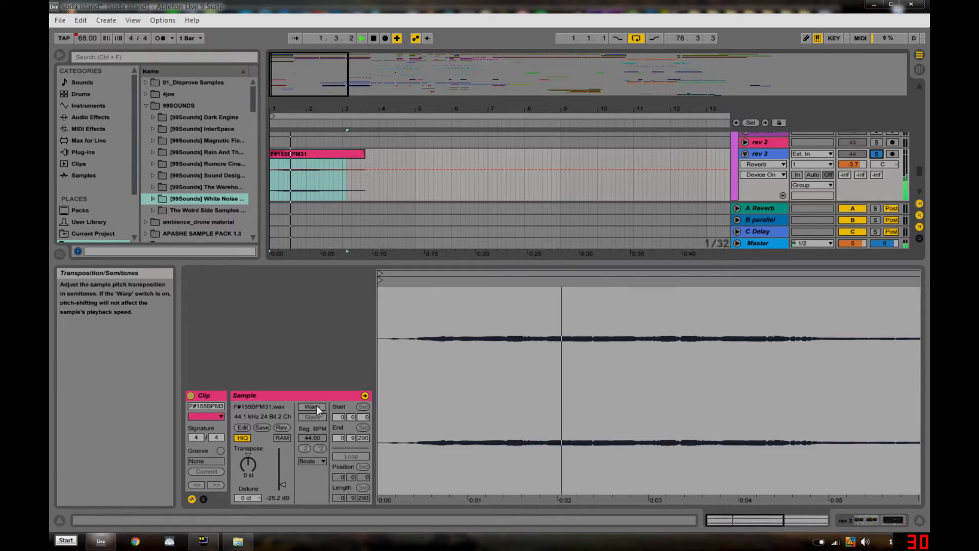
pyautogui.press('space')
# Transpose the F#155BPM31 clip to 12 st and audition it with the track's Reverb device toggled off
pyautogui.moveTo(249, 465); pyautogui.dragTo(248, 453)
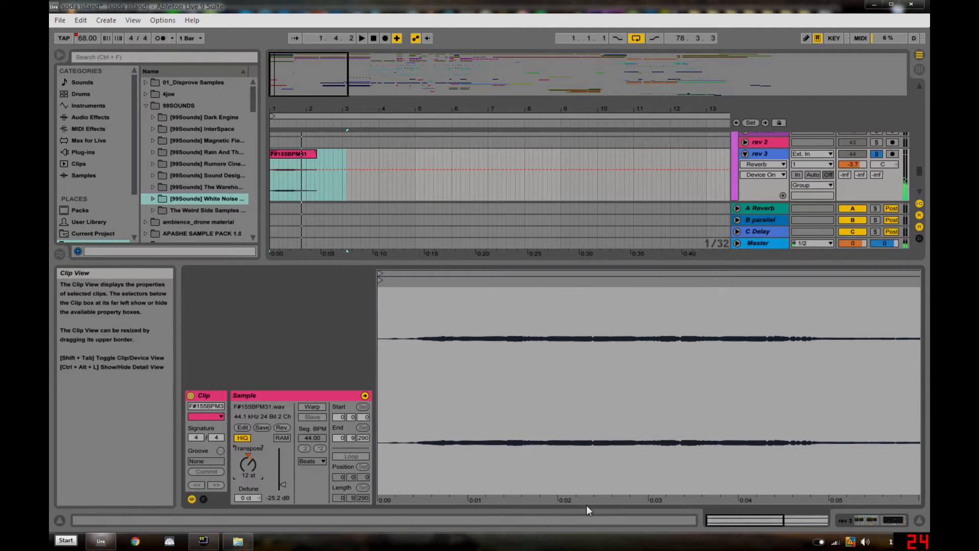
pyautogui.click(850, 521)
pyautogui.click(197, 395)
pyautogui.press('space')
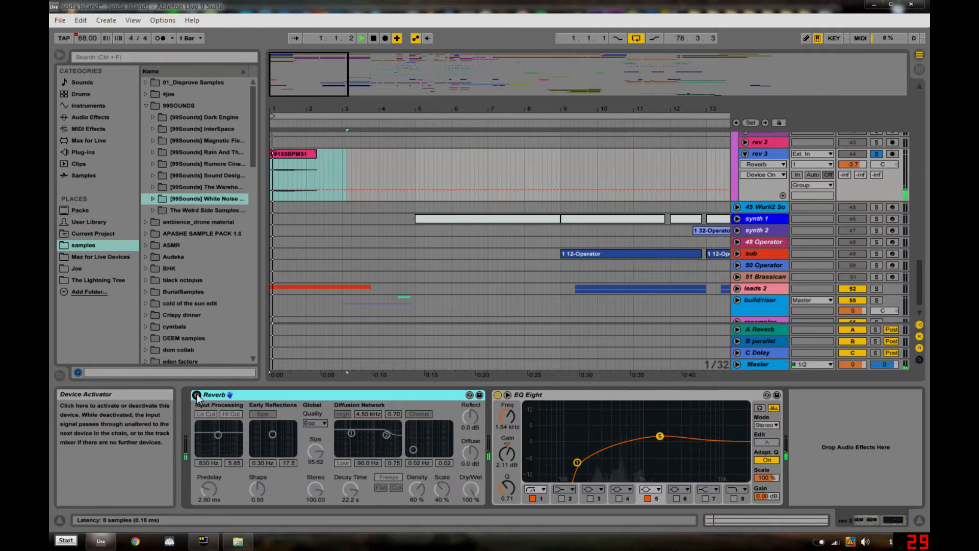
pyautogui.press('space')
# Reset the F#155BPM31 clip's transposition to 0 st, turn warping back on and hide the clip details
pyautogui.click(290, 155)
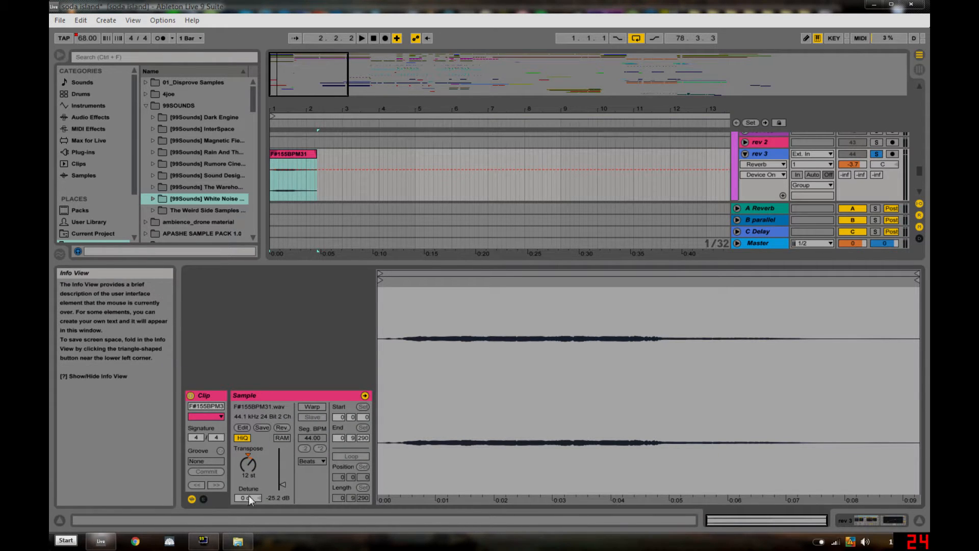
pyautogui.press('Delete')
pyautogui.click(311, 408)
pyautogui.click(427, 319)
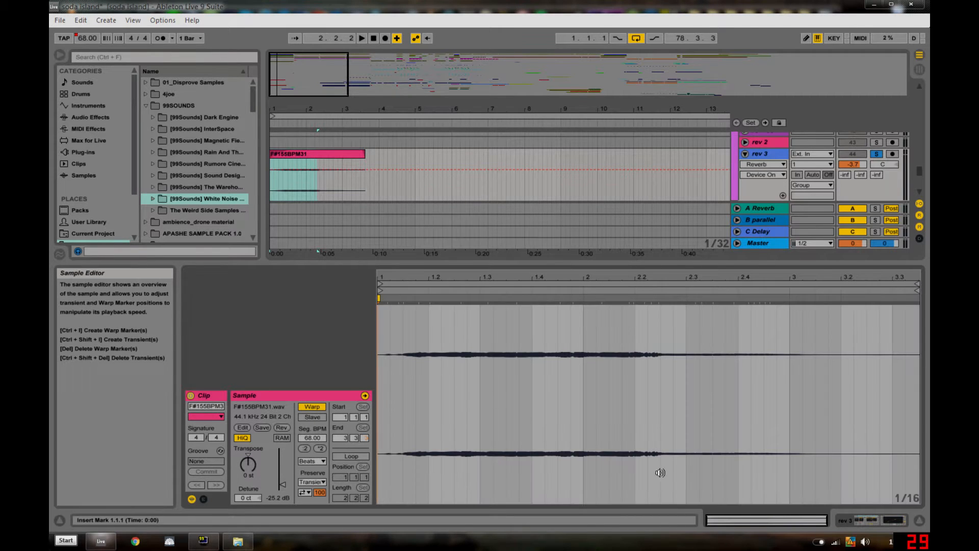
pyautogui.click(917, 516)
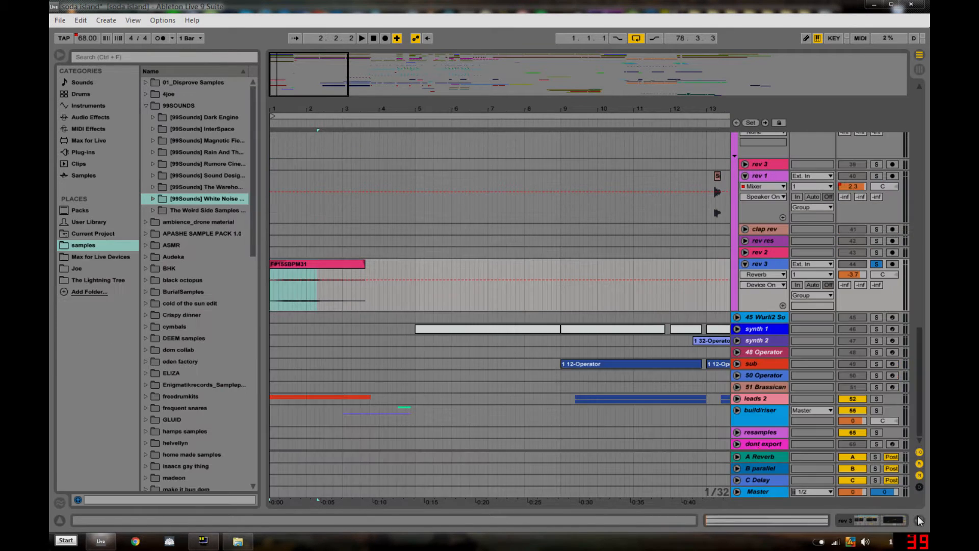
# Undo the warp and transposition changes made to the F#155BPM31 clip
pyautogui.doubleClick(345, 262)
pyautogui.hotkey('ctrl', 'z')
pyautogui.hotkey('ctrl', 'z')
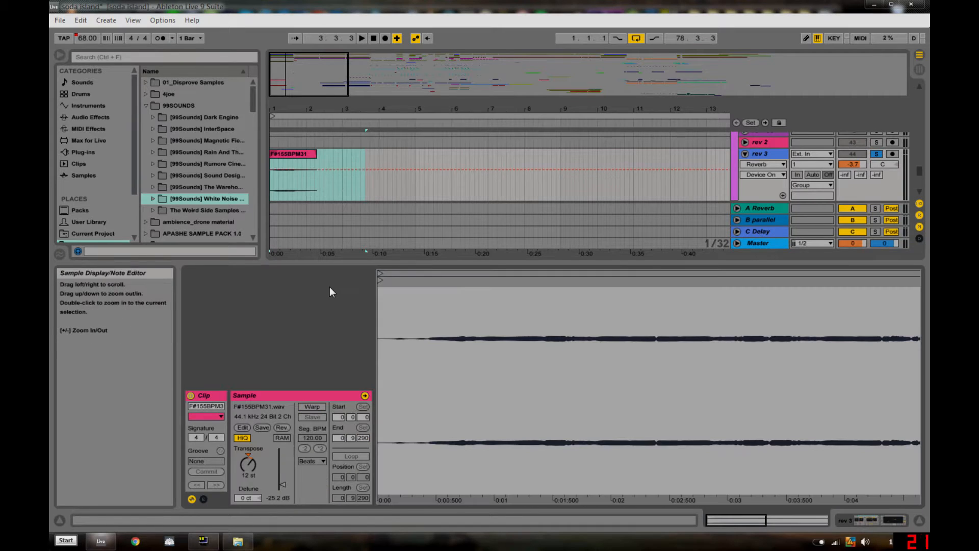
pyautogui.hotkey('ctrl', 'z')
pyautogui.hotkey('ctrl', 'z')
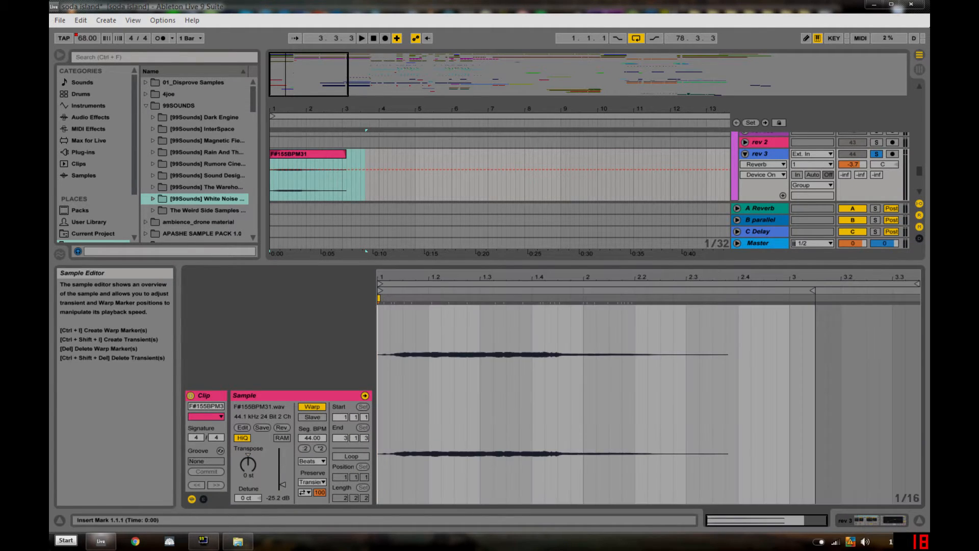
# Hide the clip details and select the first four bars of the rev 3 track
pyautogui.click(920, 521)
pyautogui.click(329, 265)
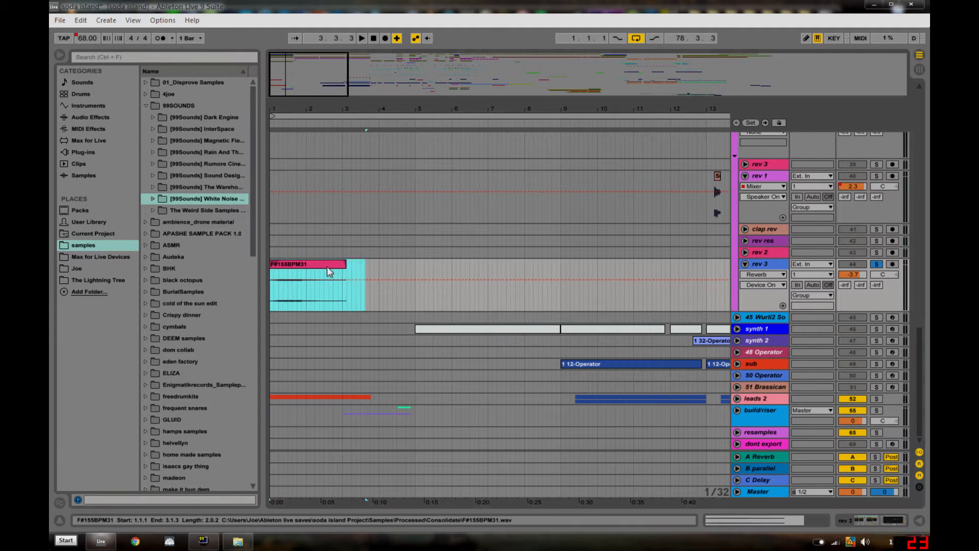
pyautogui.moveTo(415, 299); pyautogui.dragTo(247, 297)
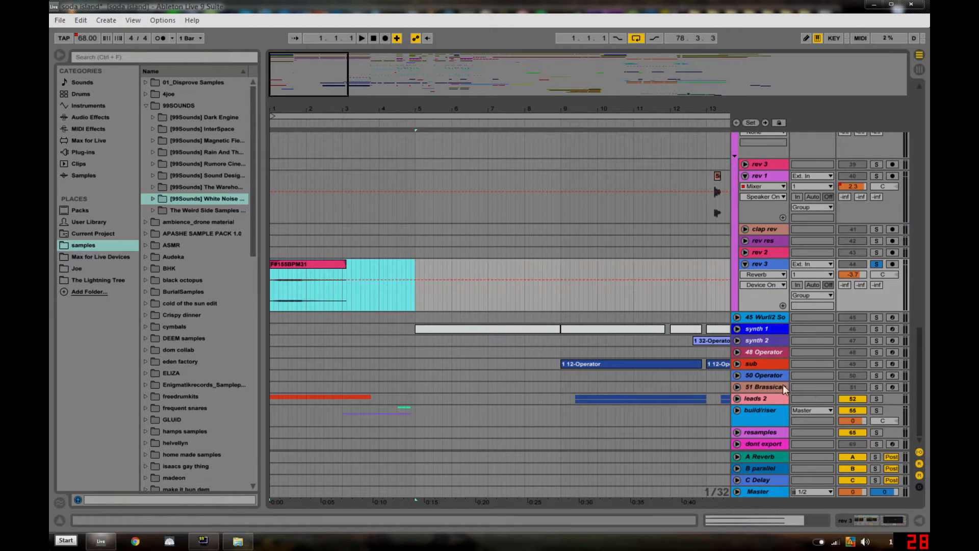
# Solo and unfold the leads 2 group and audition its first Mello Flute Winds clip from position 1.3.2
pyautogui.click(763, 401)
pyautogui.click(881, 398)
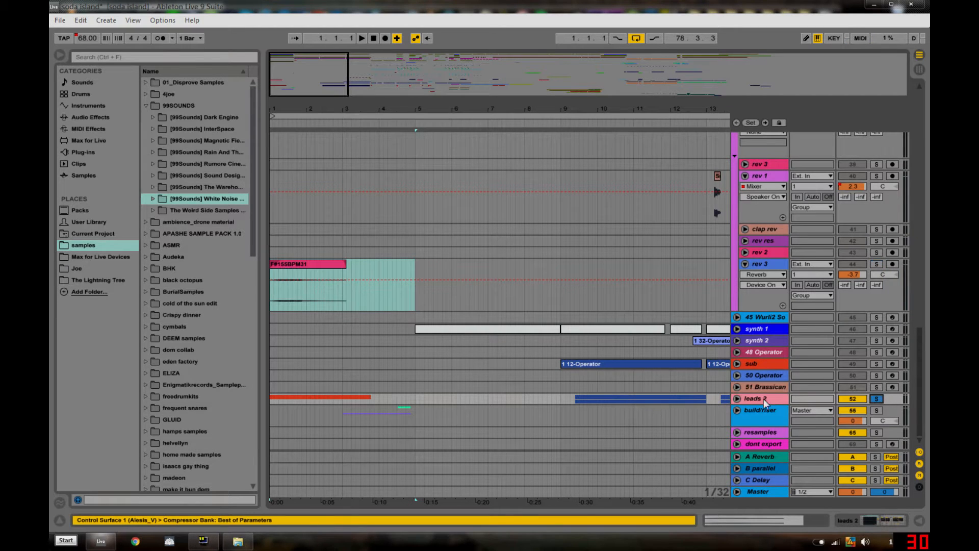
pyautogui.click(738, 398)
pyautogui.scroll(-3, 356, 449)
pyautogui.click(327, 380)
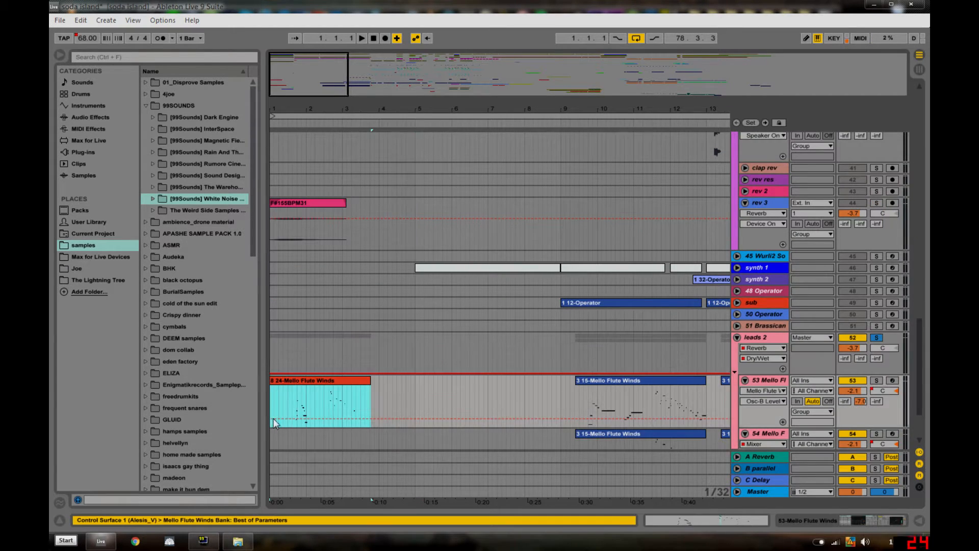
pyautogui.click(292, 406)
pyautogui.press('space')
pyautogui.press('space')
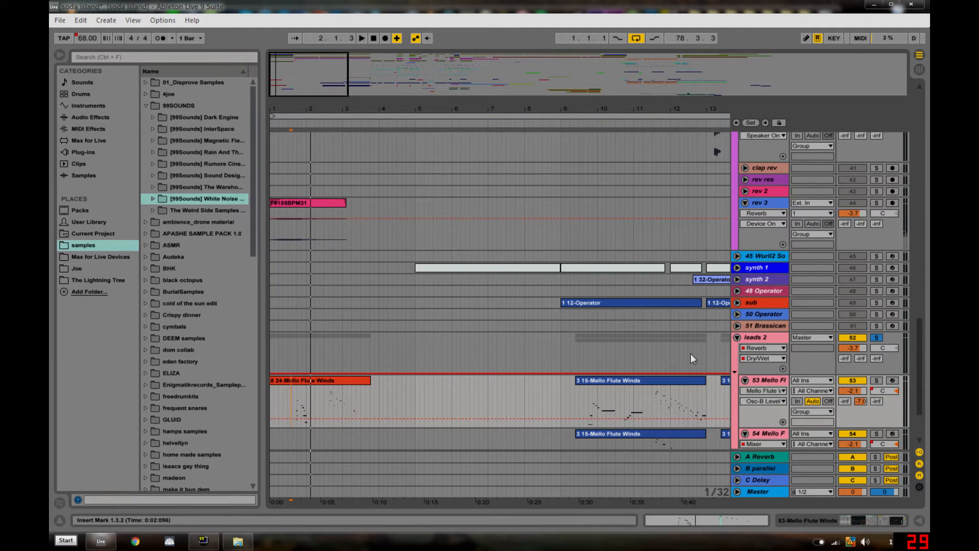
# Show the arrangement through bar 19 and unfold the build/riser group to see its riser tracks
pyautogui.moveTo(629, 108); pyautogui.dragTo(514, 110)
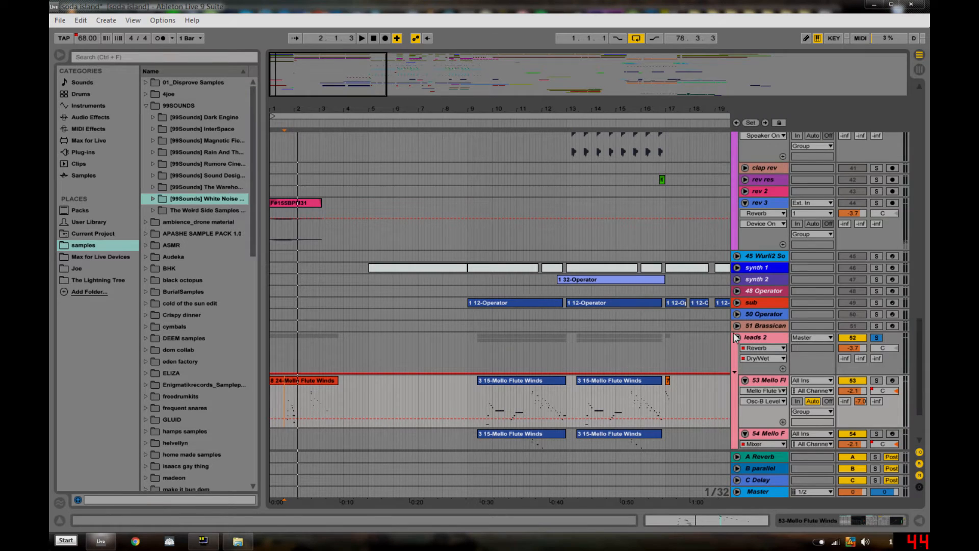
pyautogui.scroll(-5, 500, 258)
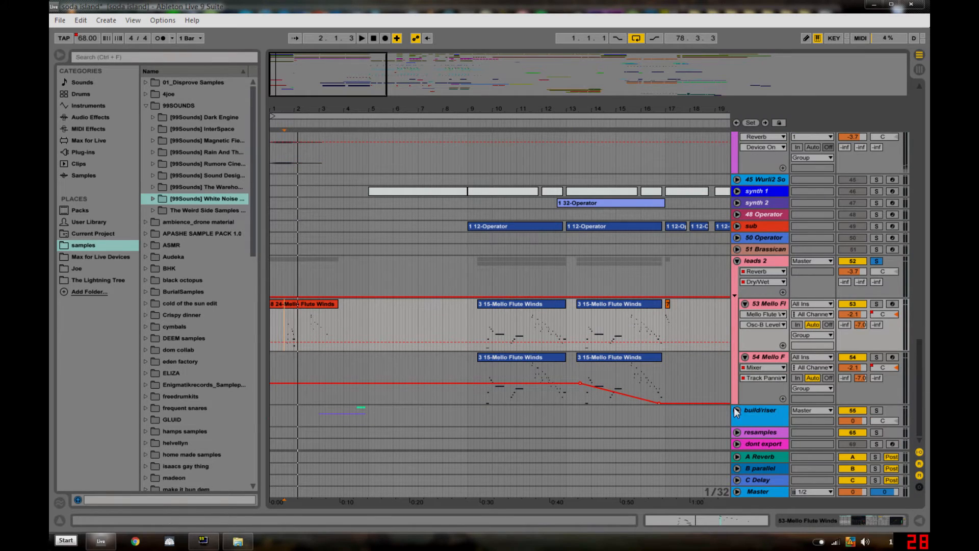
pyautogui.click(738, 410)
pyautogui.scroll(-5, 312, 287)
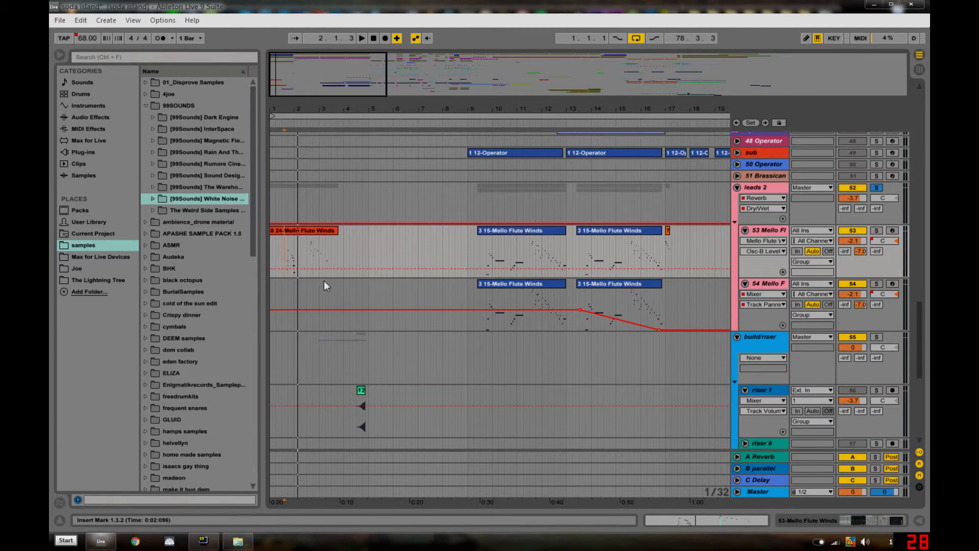
# Show the devices of the 53 Mello Flute Winds track and display the settings of oscillator B
pyautogui.click(317, 232)
pyautogui.click(878, 523)
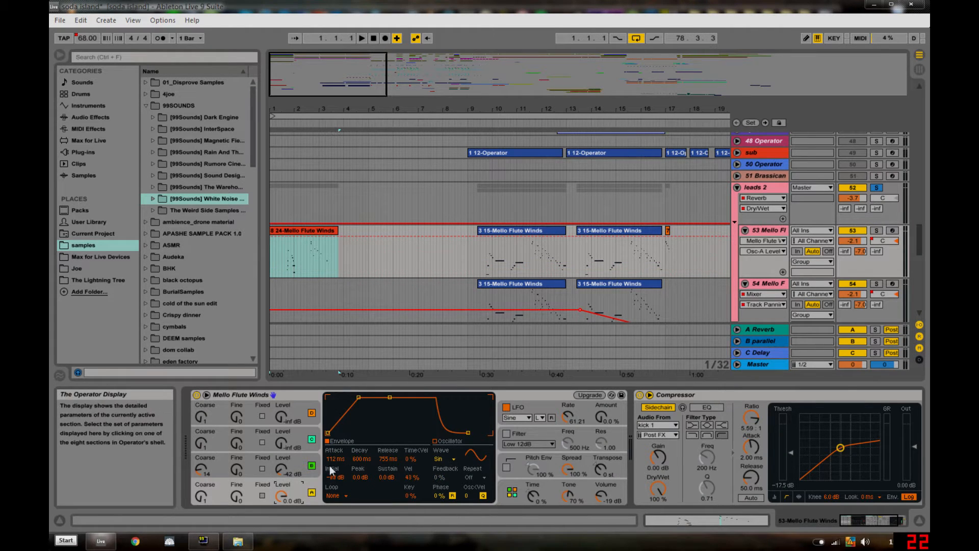
pyautogui.click(304, 468)
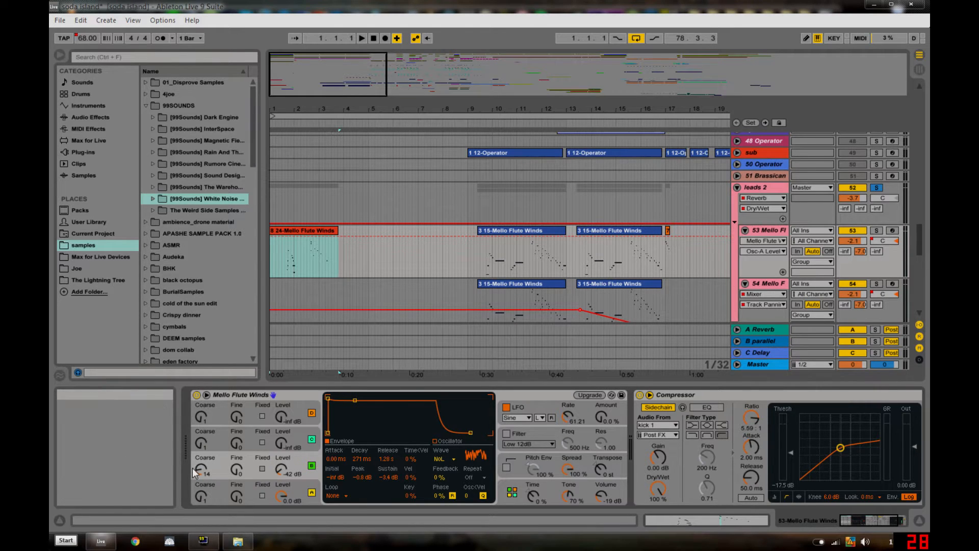
# Audition the first Mello Flute Winds clip from partway through bar 1 while pointing out oscillator B's level
pyautogui.press('space')
pyautogui.click(288, 263)
pyautogui.click(285, 266)
pyautogui.click(282, 469)
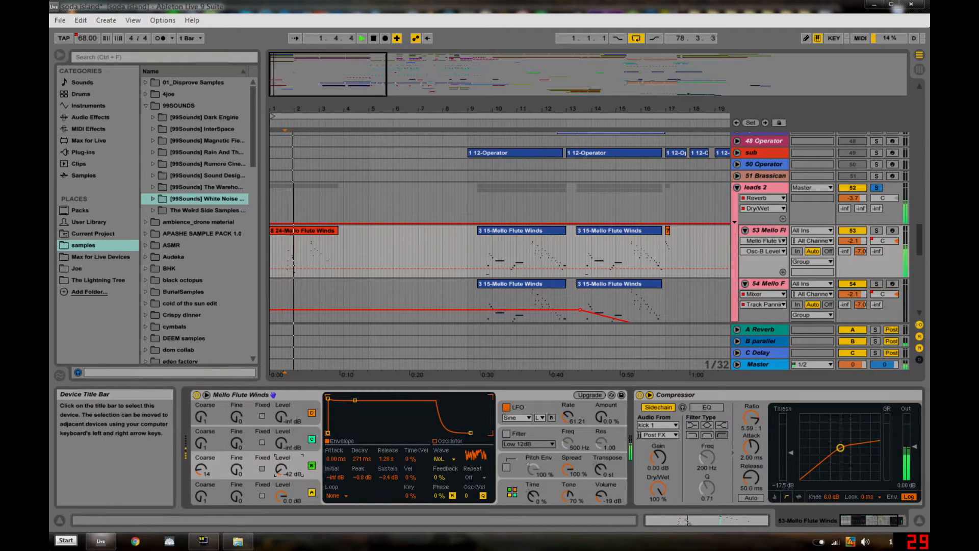
pyautogui.press('space')
# Select the Mello Flute Winds device and view the end of its device chain, past the sidechained Compressor
pyautogui.click(297, 398)
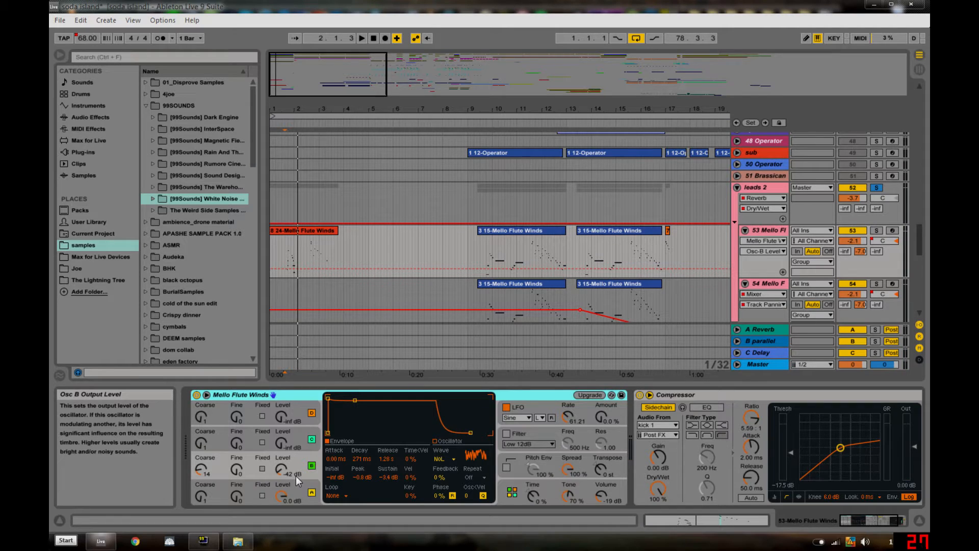
pyautogui.click(879, 521)
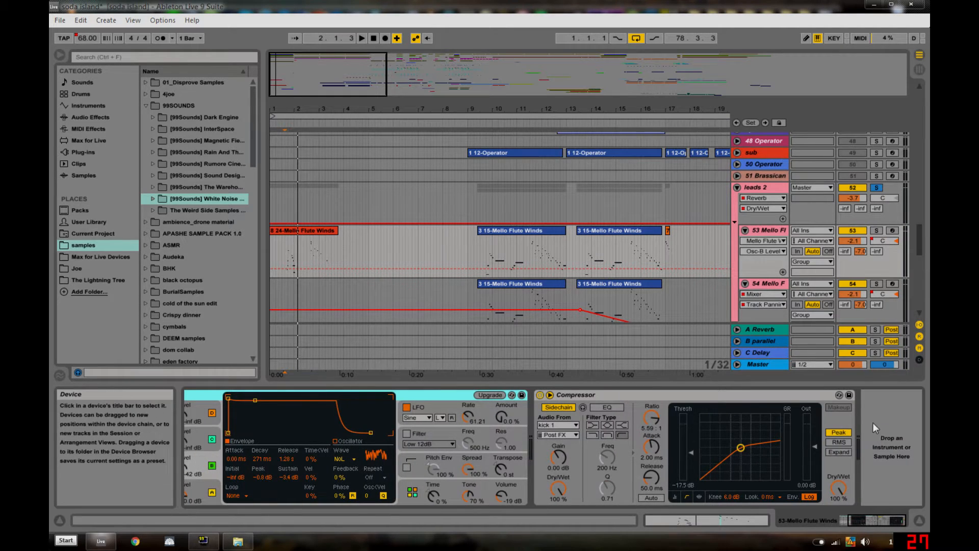
# Audition the riser 2 clip starting at bar 3 with its track soloed and the device chain hidden
pyautogui.click(919, 520)
pyautogui.scroll(-5, 363, 243)
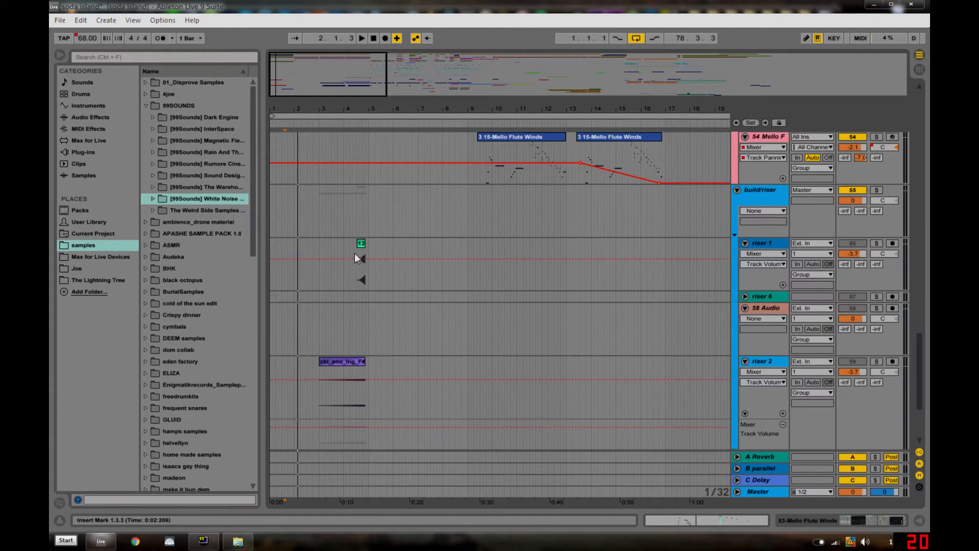
pyautogui.scroll(-5, 305, 290)
pyautogui.scroll(3, 352, 328)
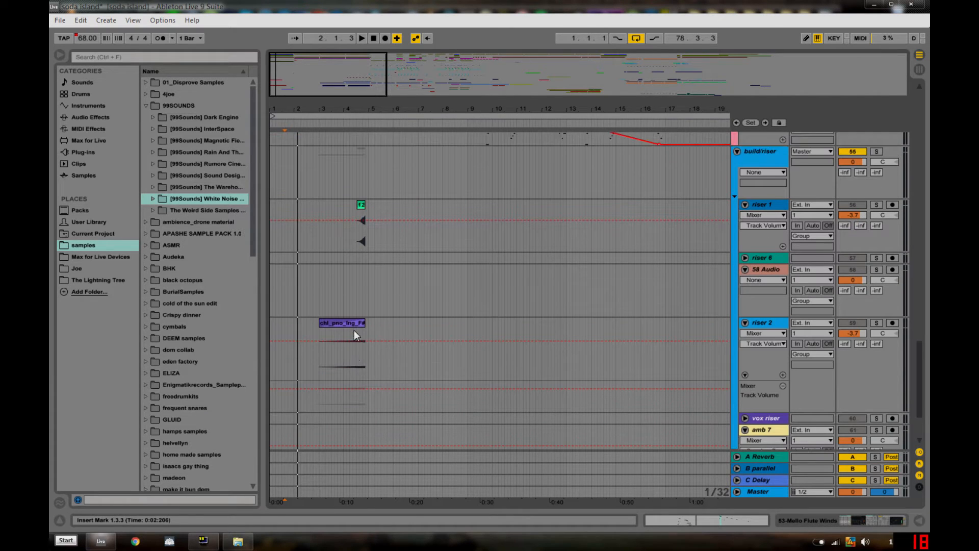
pyautogui.click(360, 324)
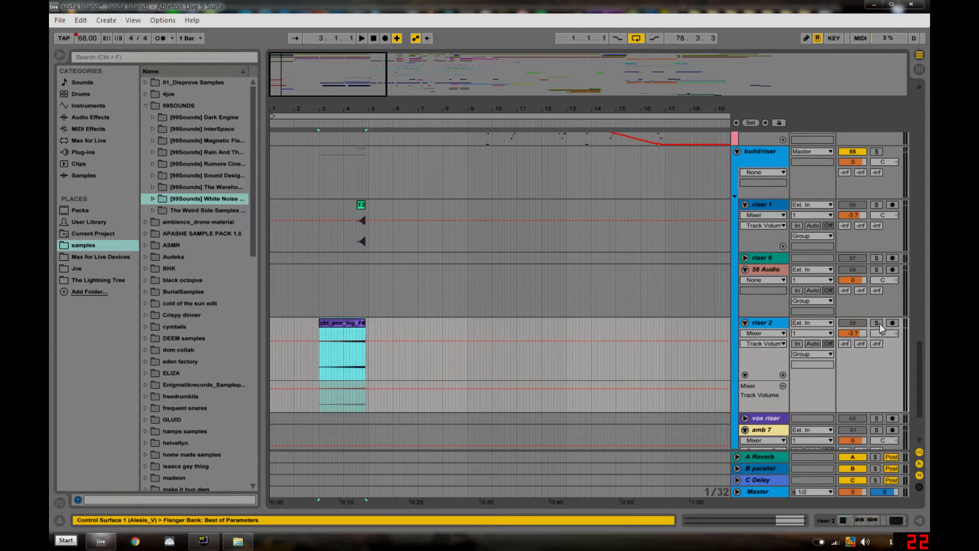
pyautogui.click(878, 324)
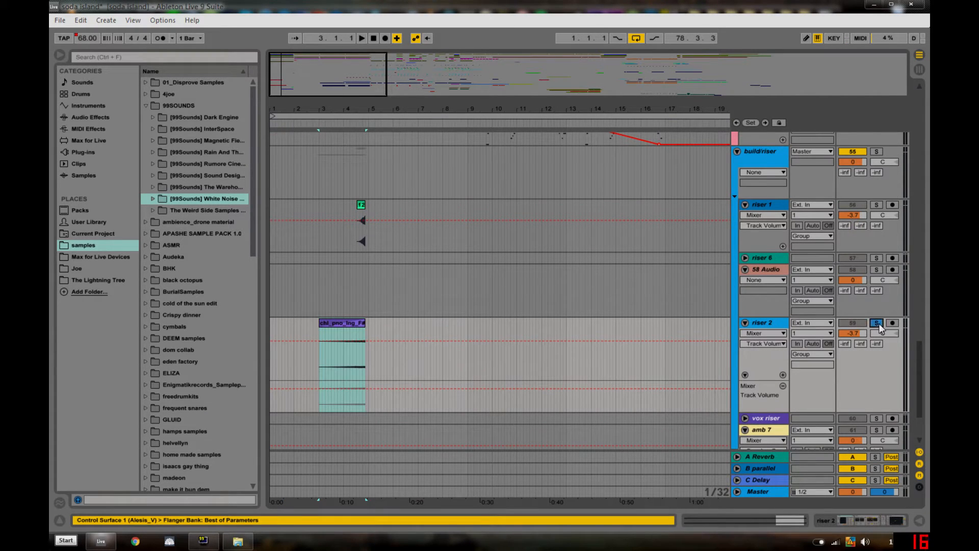
pyautogui.click(346, 322)
pyautogui.press('space')
pyautogui.moveTo(357, 107); pyautogui.dragTo(434, 77)
pyautogui.press('space')
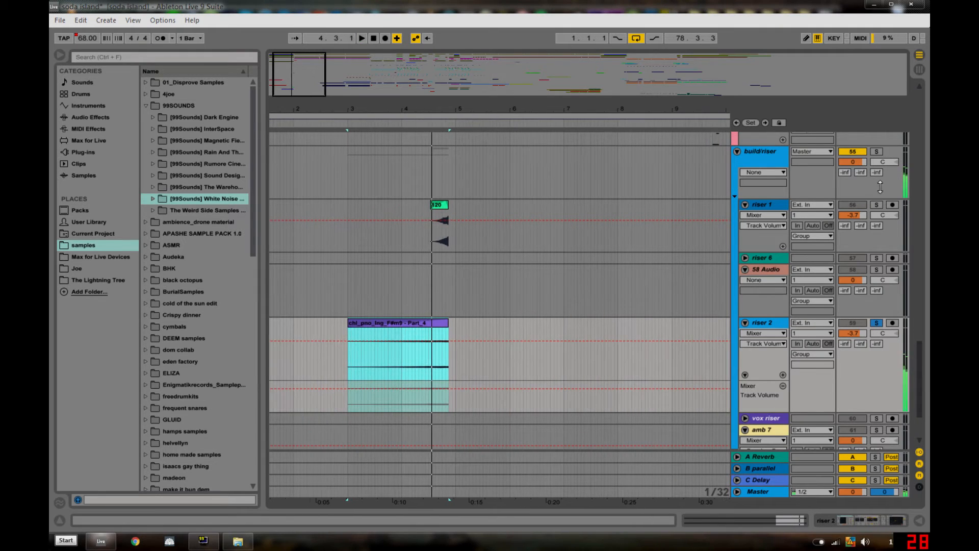
# Audition the short riser 1 clip before bar 5 in solo, and take the track out of solo again
pyautogui.click(437, 207)
pyautogui.press('space')
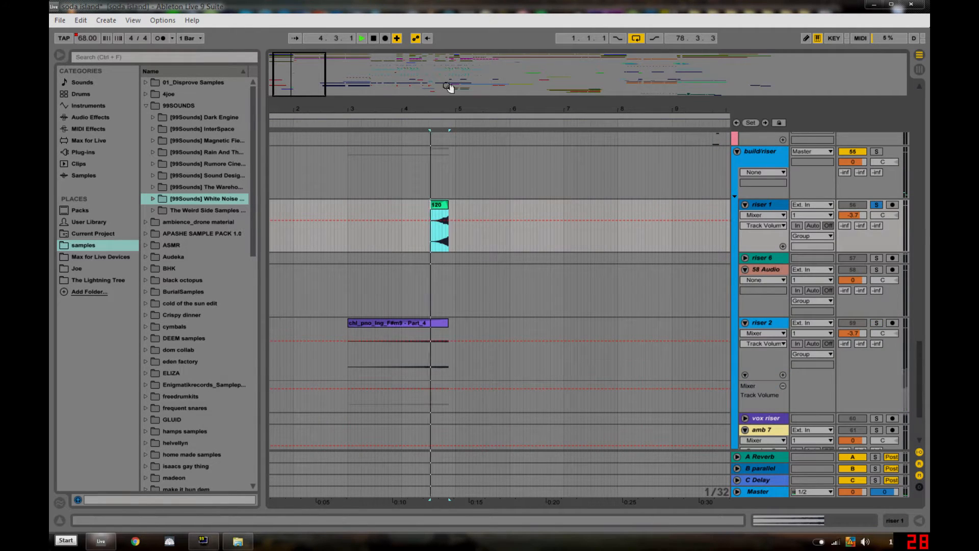
pyautogui.press('space')
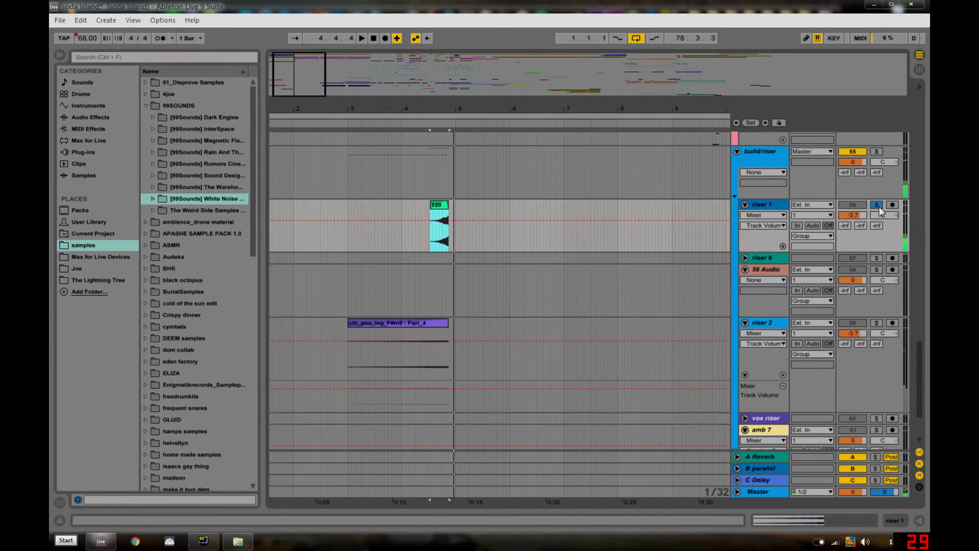
pyautogui.click(876, 205)
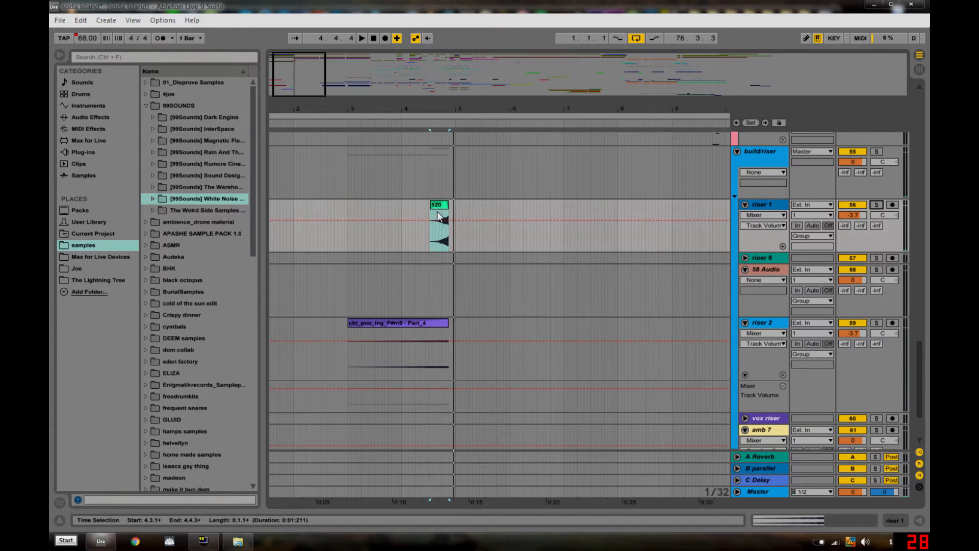
# Unfold the vox group and select the short clip just before bar 5 on the vox 2 track
pyautogui.scroll(15, 586, 302)
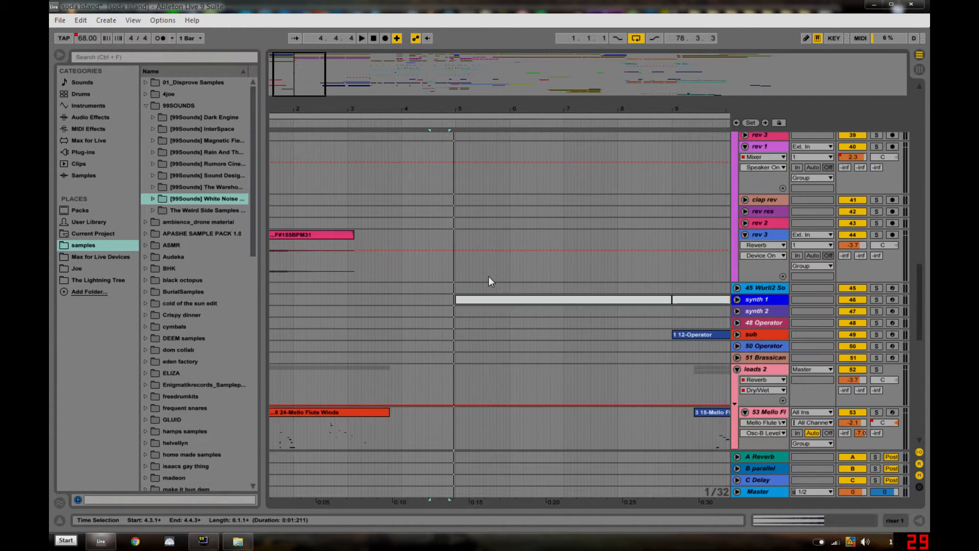
pyautogui.scroll(8, 487, 275)
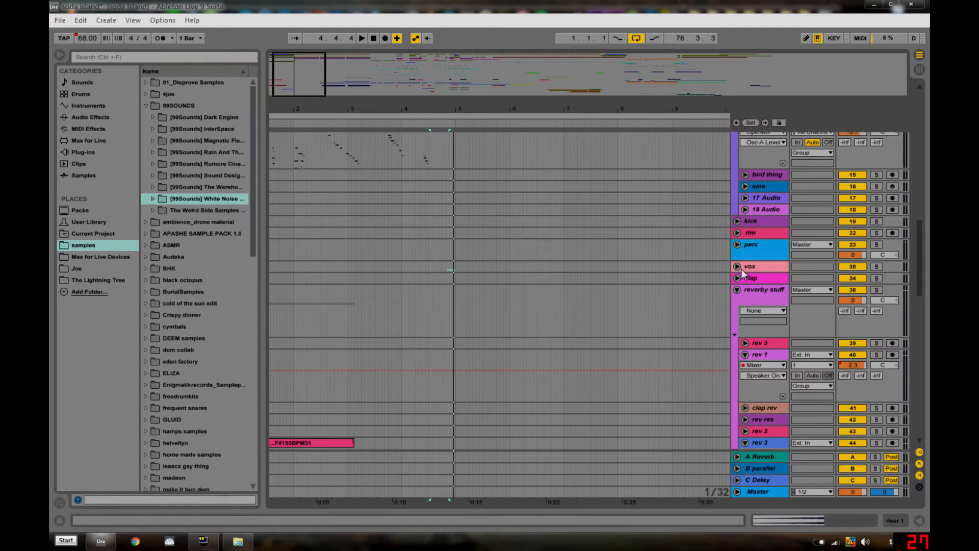
pyautogui.click(751, 268)
pyautogui.click(737, 266)
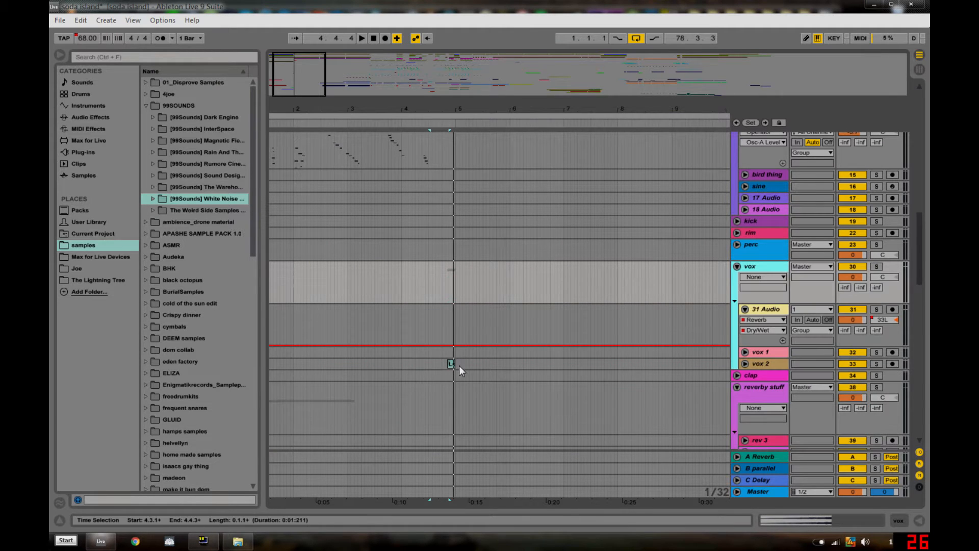
pyautogui.click(452, 363)
pyautogui.moveTo(459, 105); pyautogui.dragTo(512, 126)
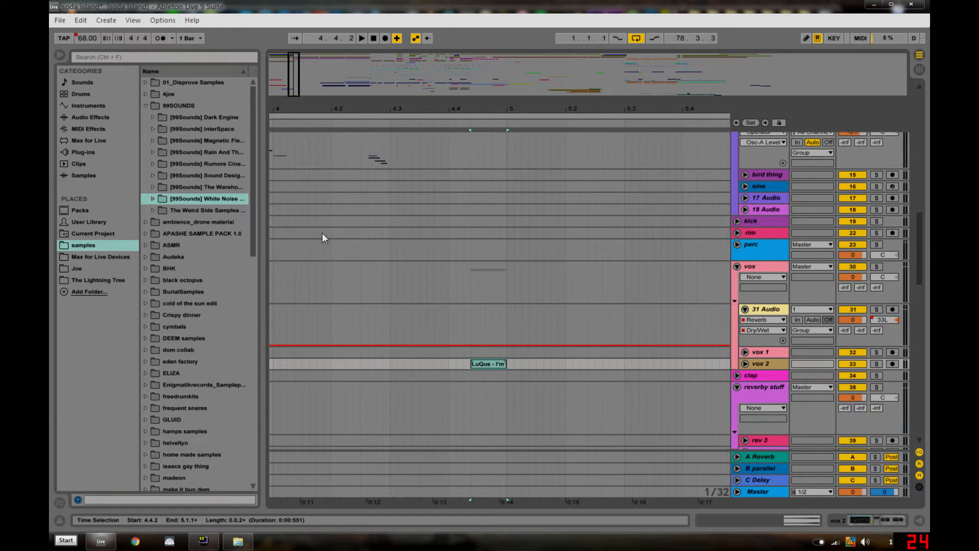
# Solo the vox 2 track and audition its LuQus - I'm Waiting-1 clip leading into bar 5
pyautogui.moveTo(440, 110)
pyautogui.mouseDown()
pyautogui.moveTo(440, 92)
pyautogui.moveTo(446, 109)
pyautogui.mouseUp()
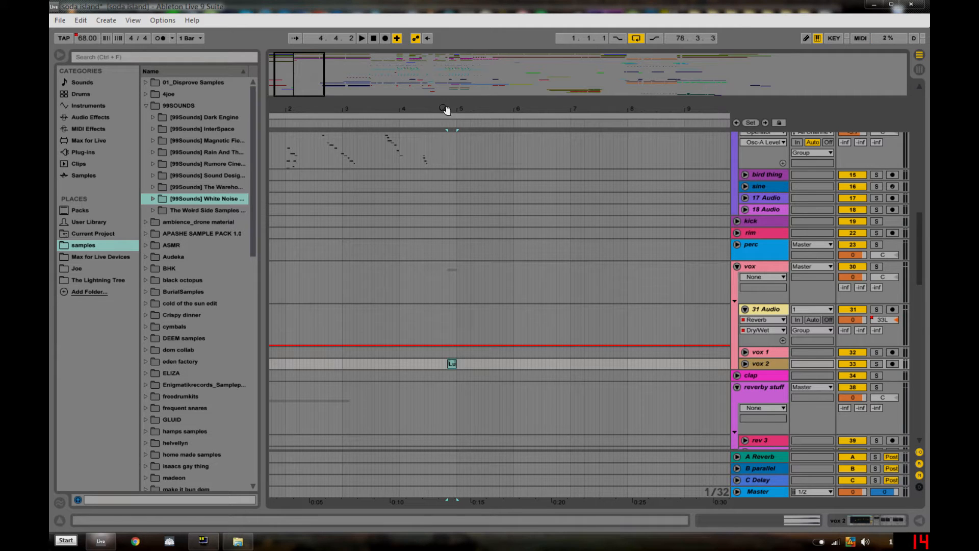
pyautogui.moveTo(460, 363); pyautogui.dragTo(436, 366)
pyautogui.click(454, 361)
pyautogui.moveTo(443, 105); pyautogui.dragTo(443, 118)
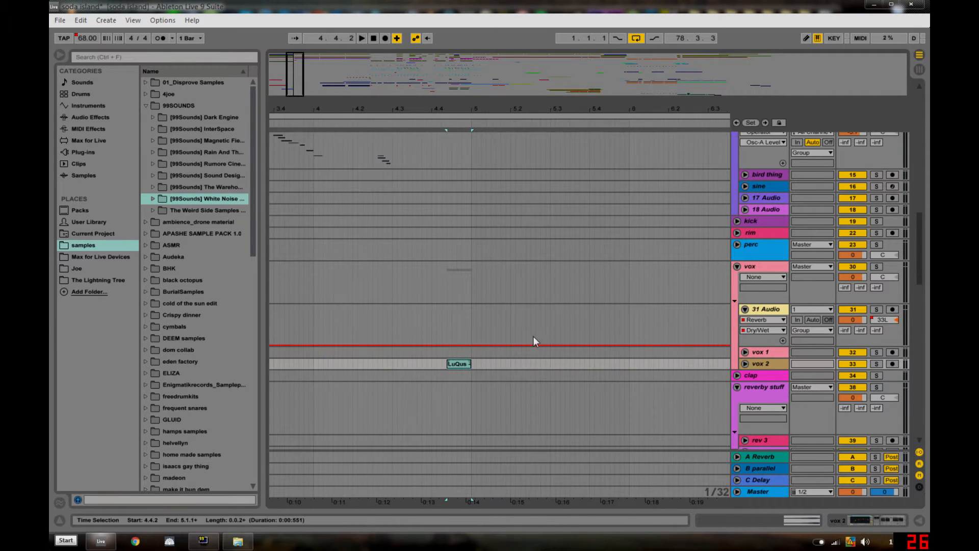
pyautogui.click(877, 364)
pyautogui.press('space')
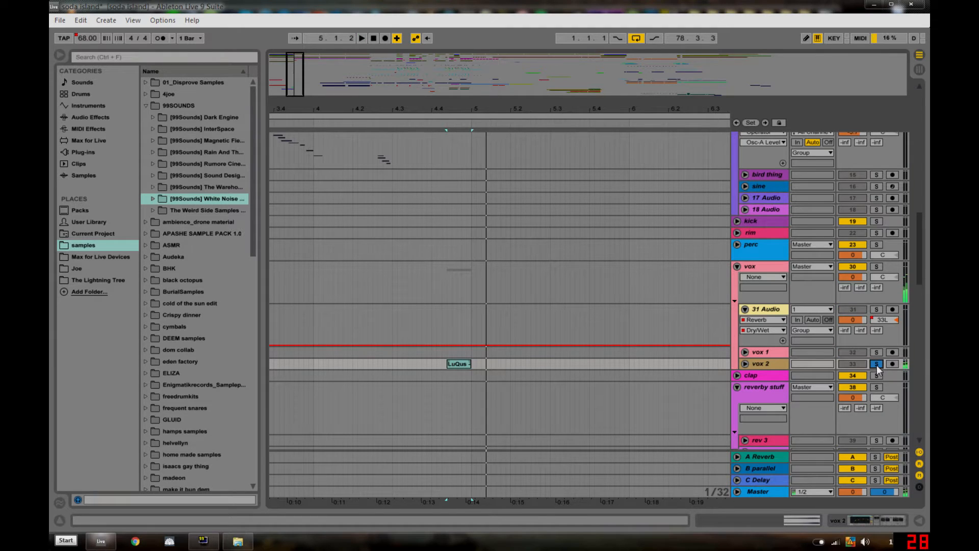
# Show vox 2's EQ Eight, Ping Pong and Reverb devices and replay the vocal clip through them
pyautogui.click(860, 520)
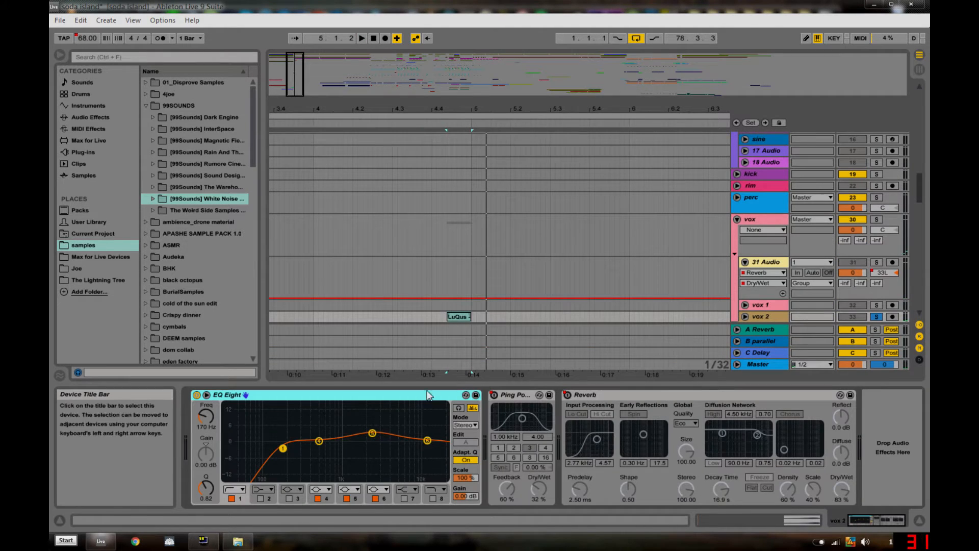
pyautogui.press('space')
pyautogui.press('space')
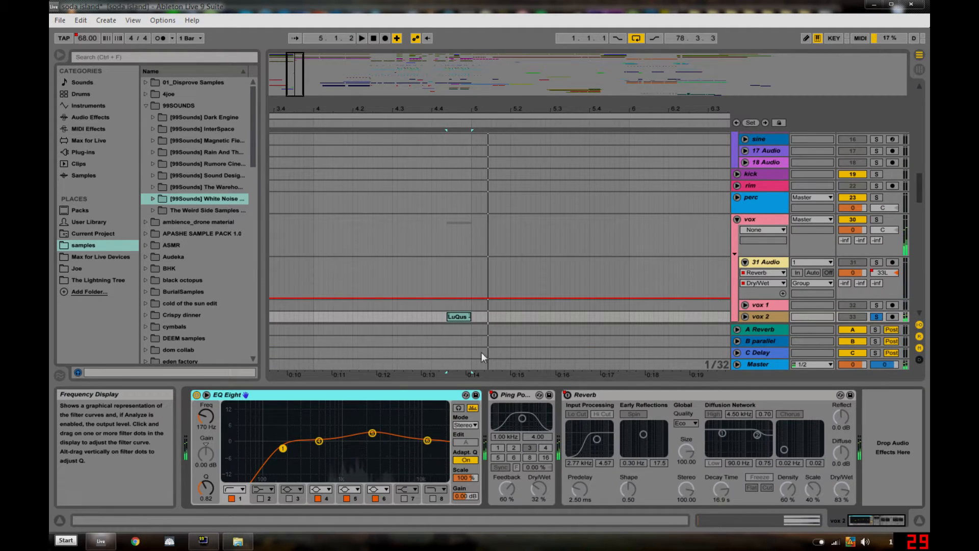
pyautogui.scroll(-3, 692, 256)
pyautogui.click(746, 244)
pyautogui.press('space')
pyautogui.press('space')
pyautogui.click(746, 243)
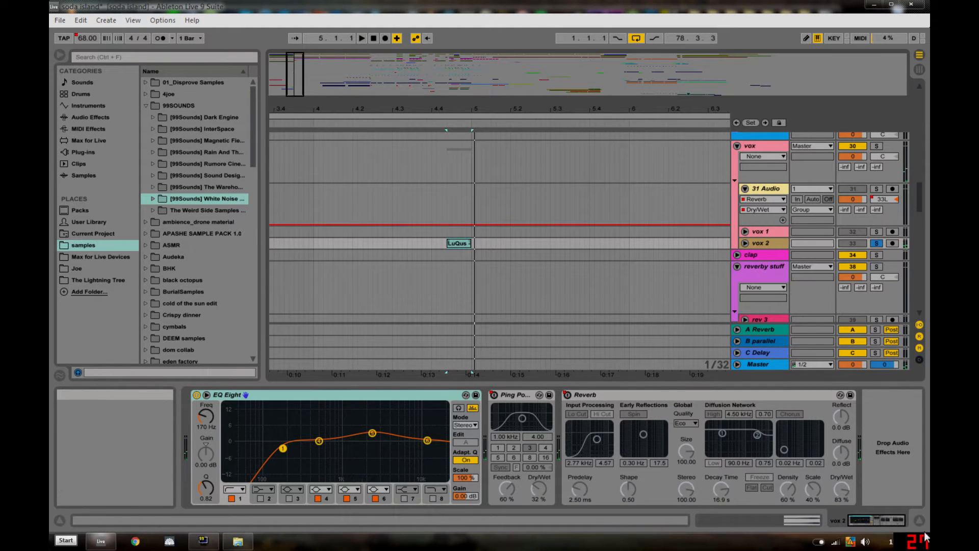
# Hide the device chain, inspect the vocal clip up close and take the vox 2 track out of solo
pyautogui.click(920, 520)
pyautogui.moveTo(452, 108); pyautogui.dragTo(452, 148)
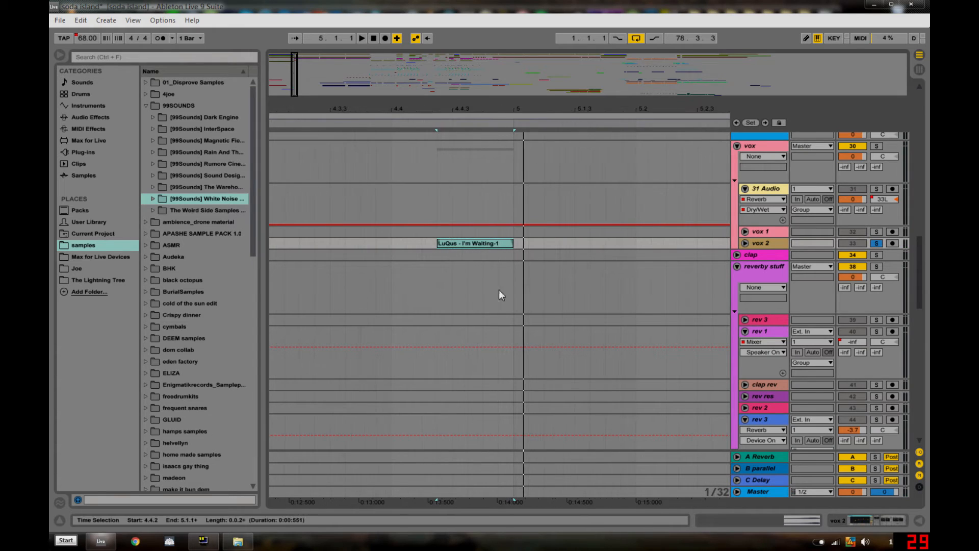
pyautogui.click(756, 243)
pyautogui.moveTo(440, 109); pyautogui.dragTo(440, 69)
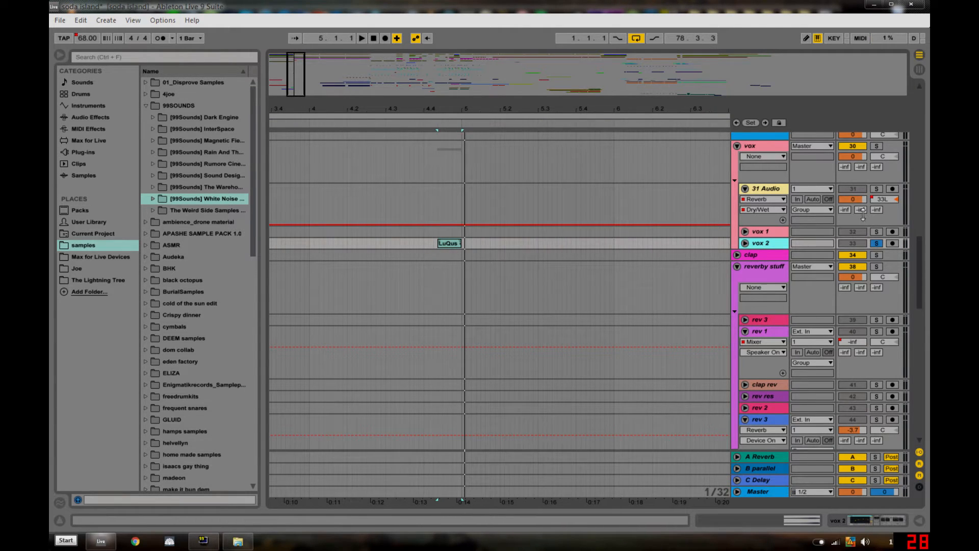
pyautogui.click(877, 243)
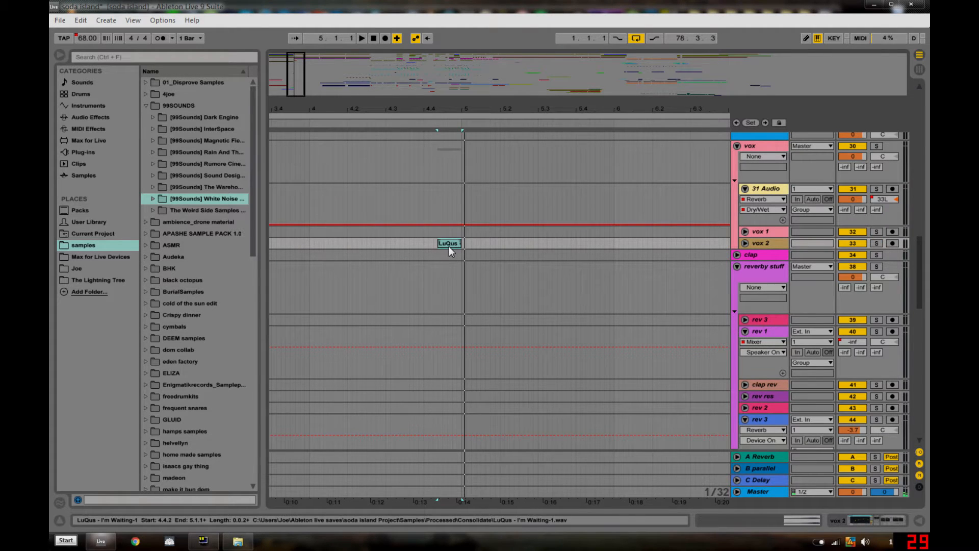
# Return to the ambience group and examine which of its tracks' clips end or begin around bar 5
pyautogui.scroll(2, 552, 258)
pyautogui.moveTo(359, 108); pyautogui.dragTo(501, 76)
pyautogui.scroll(9, 524, 208)
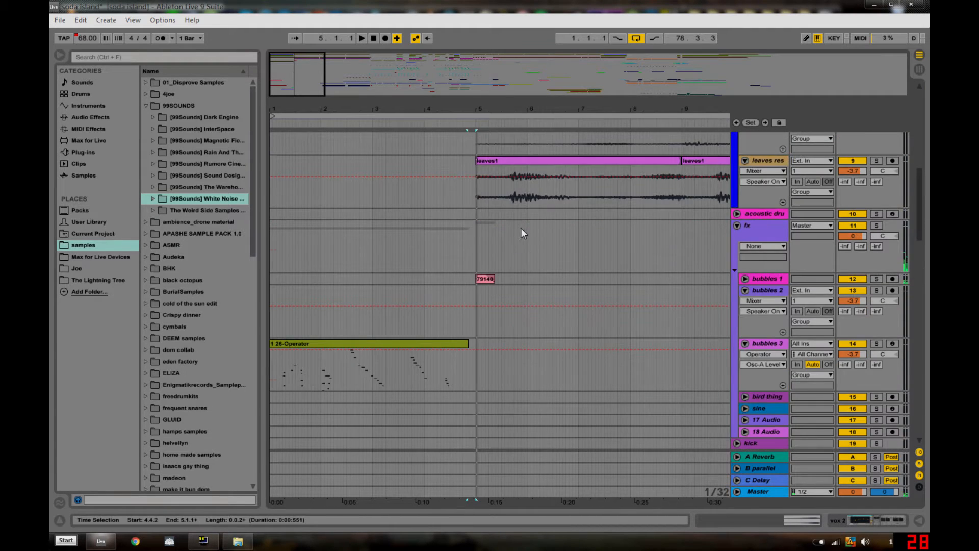
pyautogui.scroll(6, 512, 243)
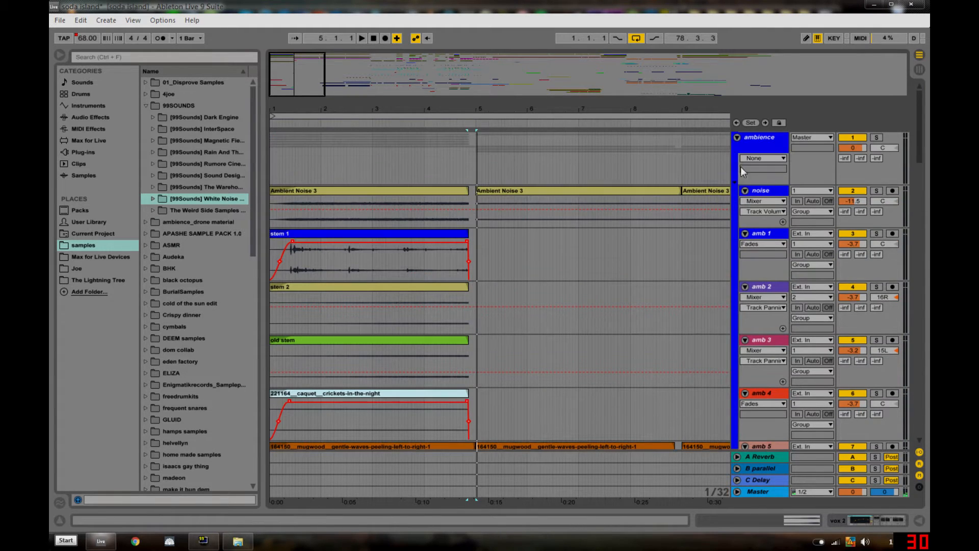
pyautogui.click(737, 137)
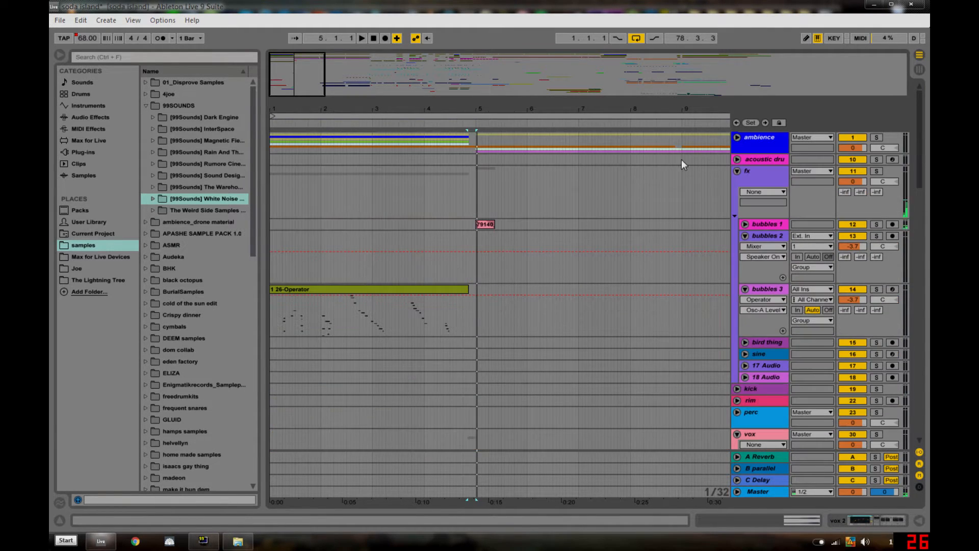
pyautogui.click(737, 137)
pyautogui.scroll(-2, 543, 268)
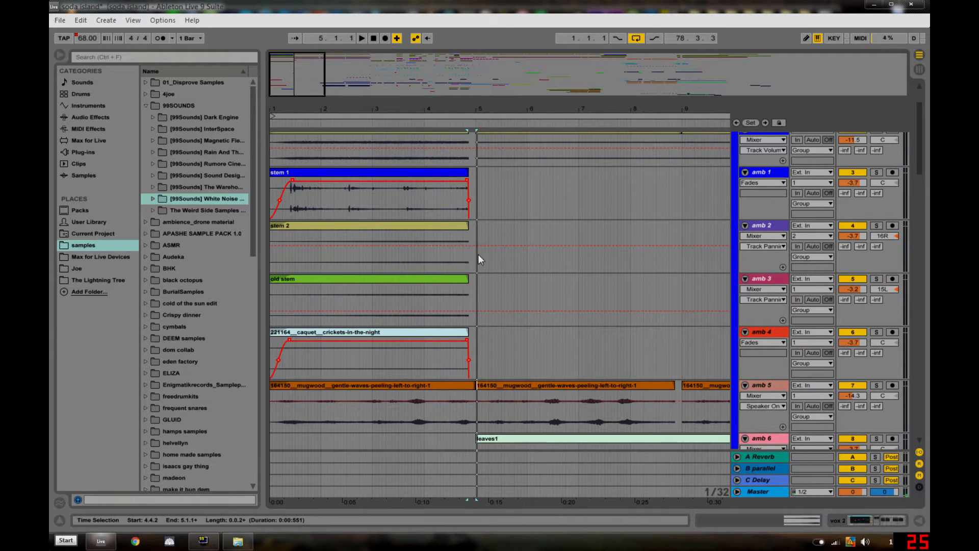
pyautogui.moveTo(479, 108); pyautogui.dragTo(412, 109)
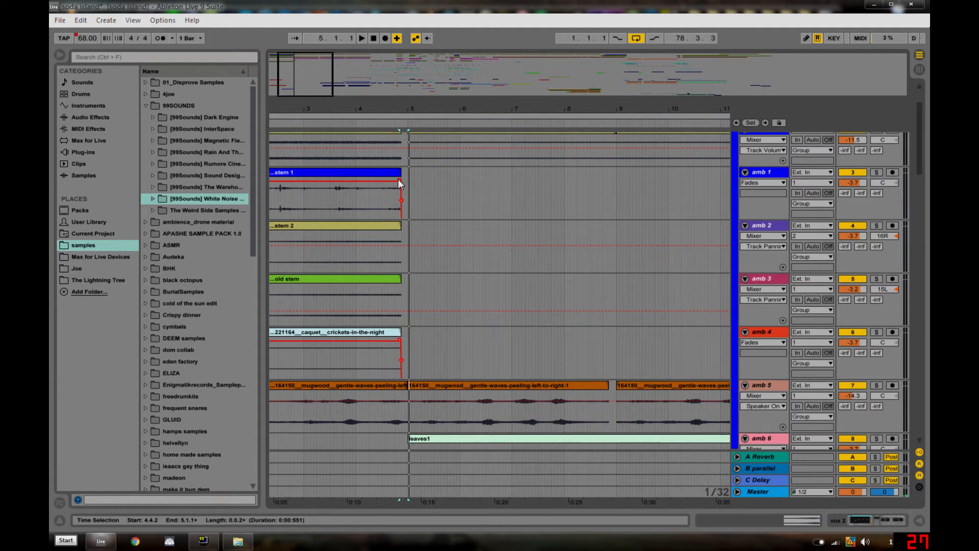
# Audition the gentle-waves clip starting at bar 5 with the amb 5 track soloed
pyautogui.click(493, 390)
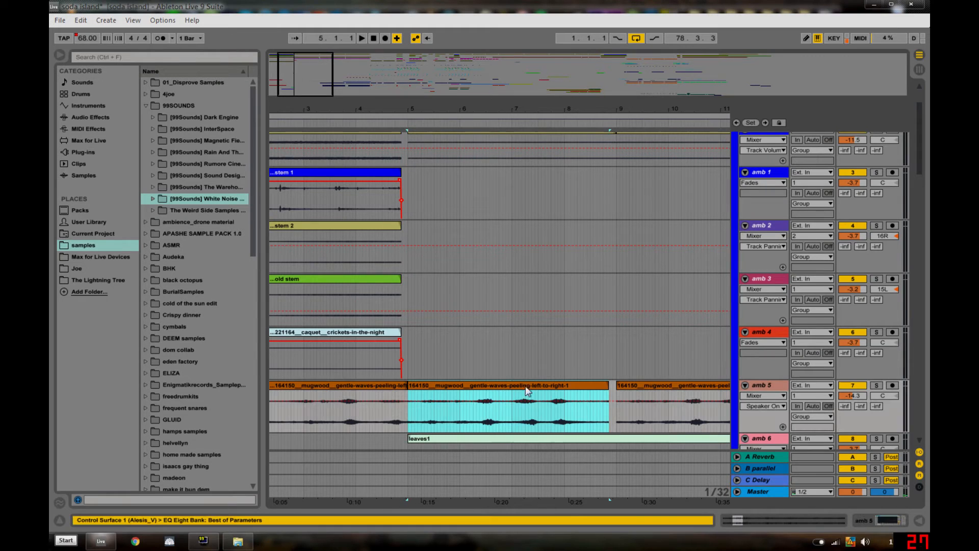
pyautogui.click(876, 386)
pyautogui.press('space')
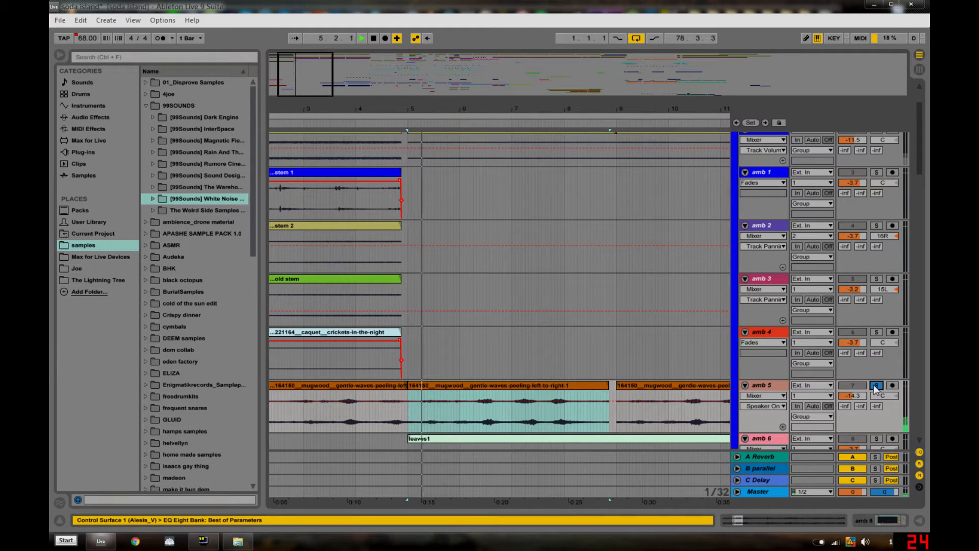
pyautogui.scroll(2, 522, 276)
pyautogui.press('space')
# Audition the Ambient Noise 3 clip at bar 5 with the noise track soloed, and inspect its sample transposition settings
pyautogui.click(491, 191)
pyautogui.click(876, 190)
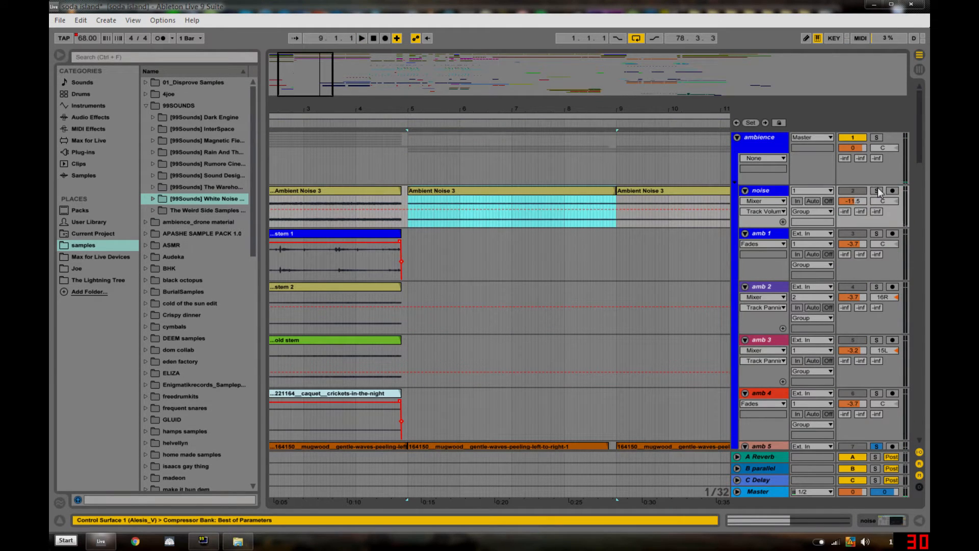
pyautogui.press('space')
pyautogui.doubleClick(559, 191)
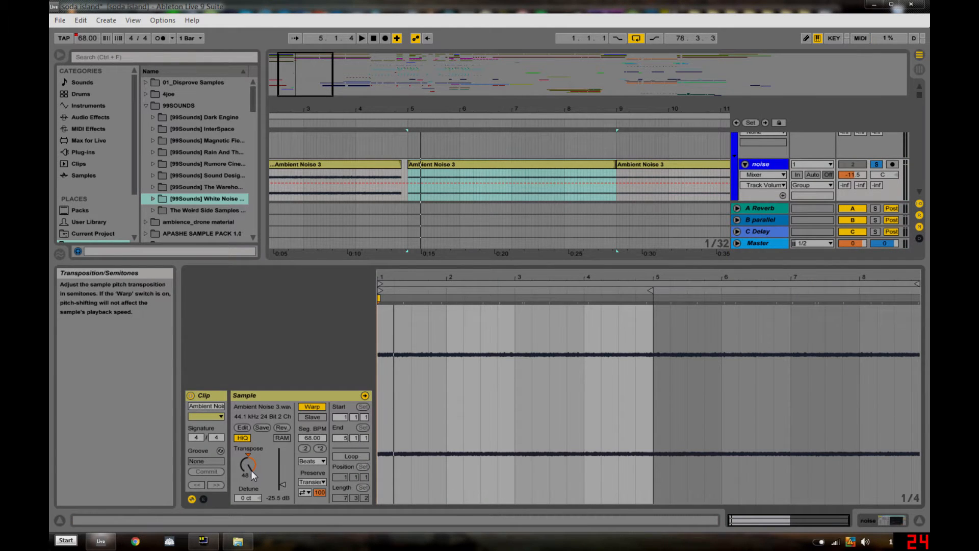
pyautogui.click(920, 520)
# Audition the leaves1 clip on the amb 6 track from bar 5 with that track soloed
pyautogui.scroll(-2, 564, 262)
pyautogui.scroll(2, 502, 203)
pyautogui.scroll(-6, 491, 214)
pyautogui.scroll(-3, 605, 389)
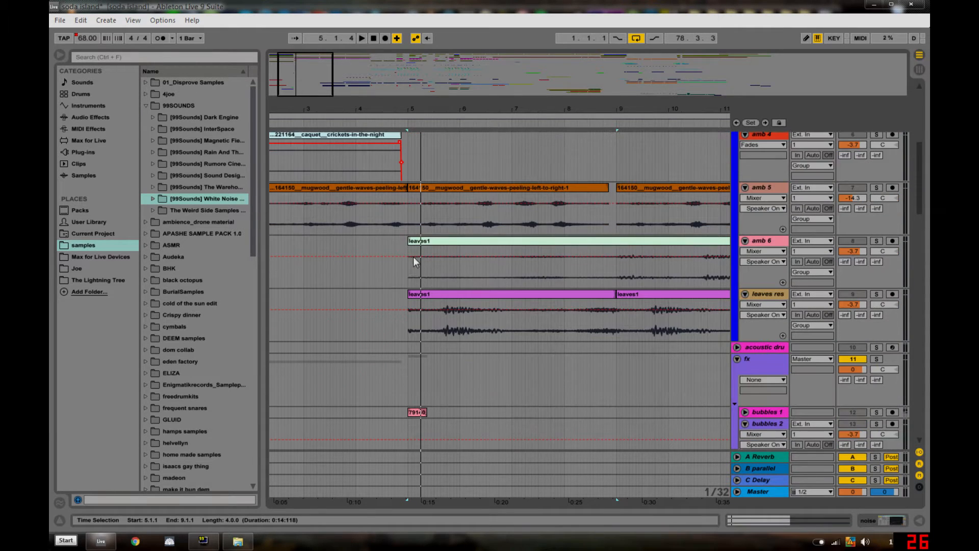
pyautogui.click(515, 247)
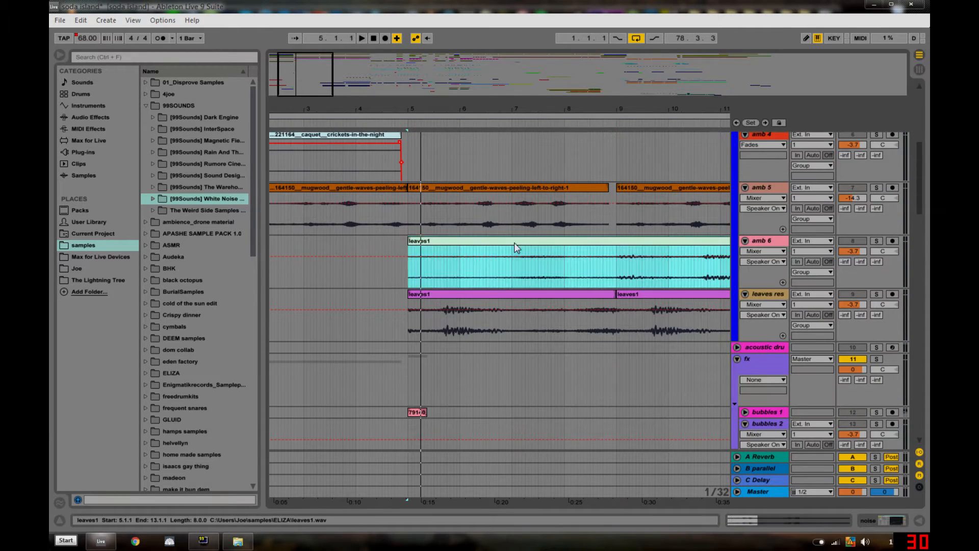
pyautogui.click(876, 240)
pyautogui.press('space')
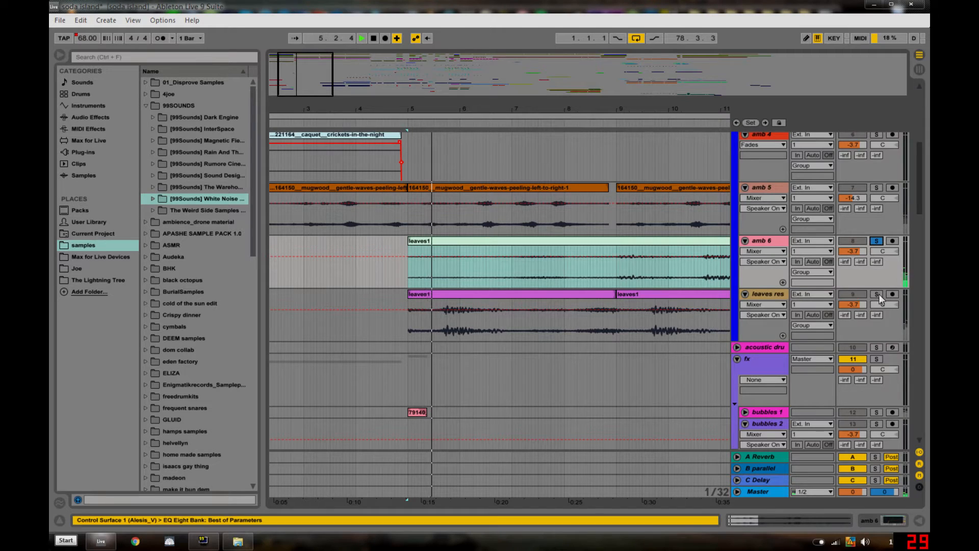
# Audition the leaves res track in solo, and turn its solo off to hear all tracks together from bar 5
pyautogui.click(877, 295)
pyautogui.press('space')
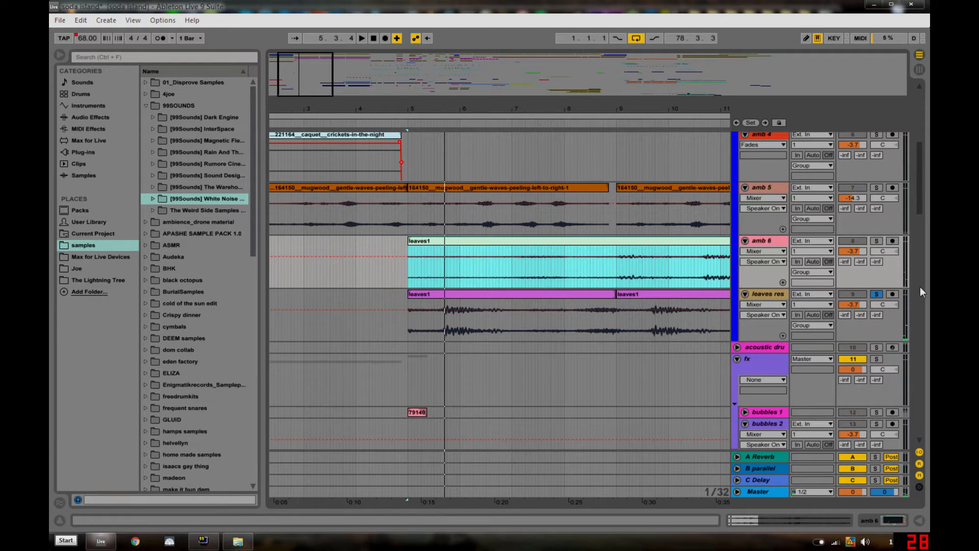
pyautogui.click(878, 295)
pyautogui.click(710, 272)
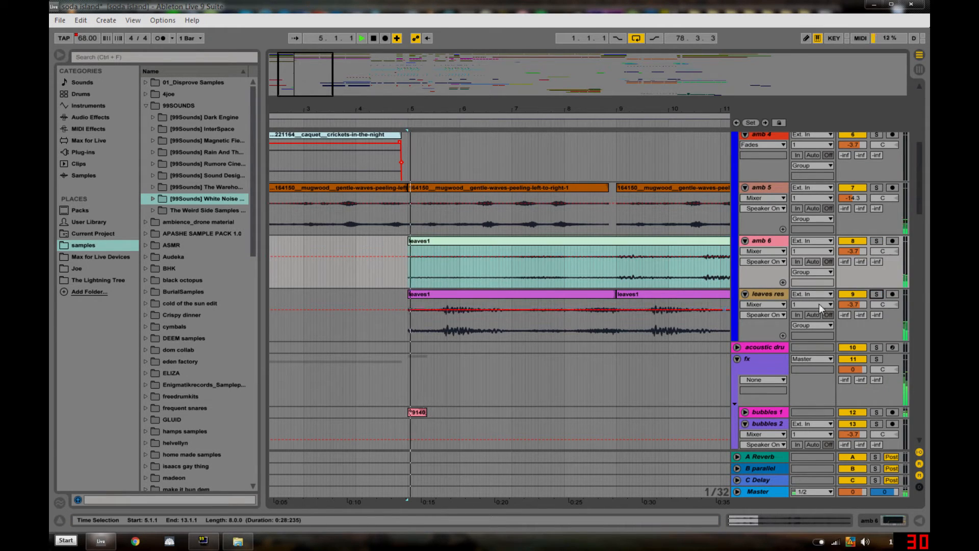
# Audition the first leaves1 clip on the leaves res track in solo from mid bar 5, and fold the track
pyautogui.click(877, 295)
pyautogui.click(440, 326)
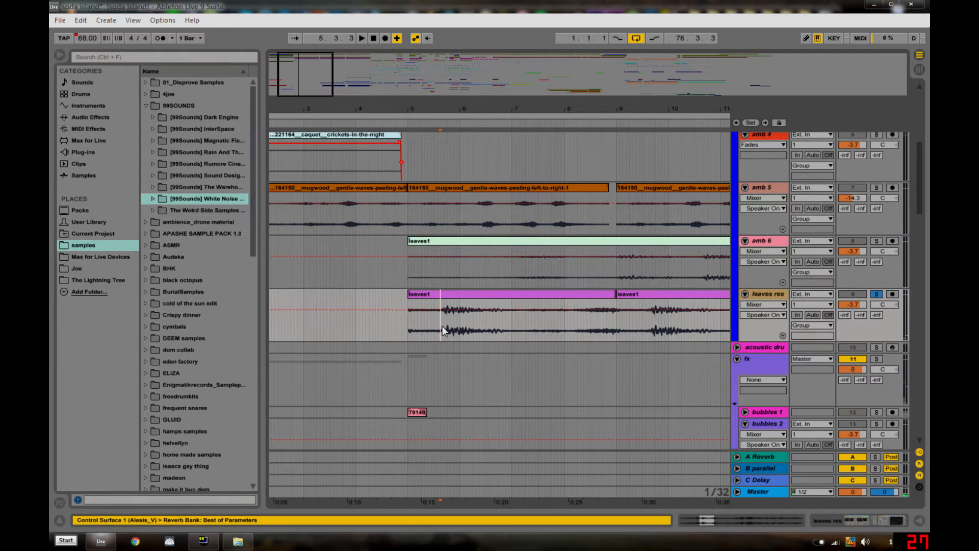
pyautogui.press('space')
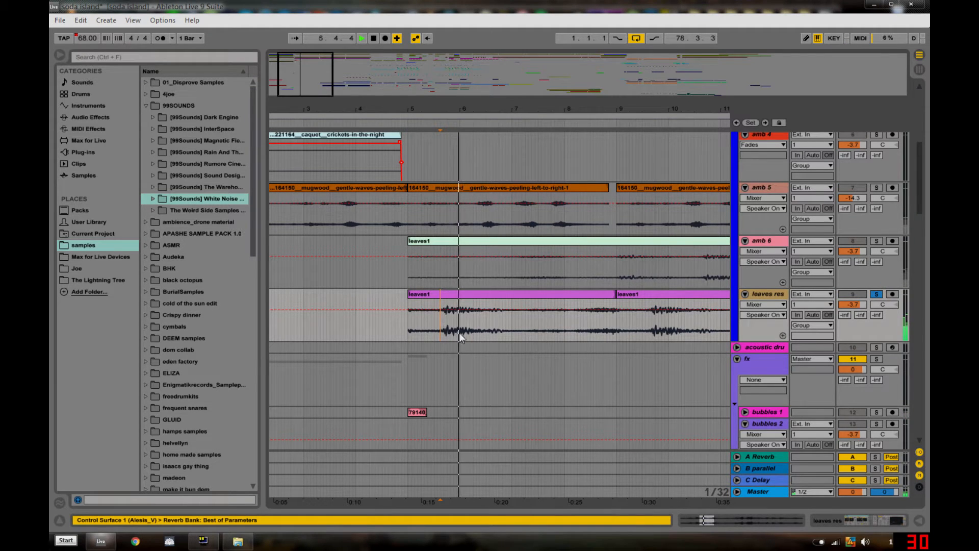
pyautogui.press('space')
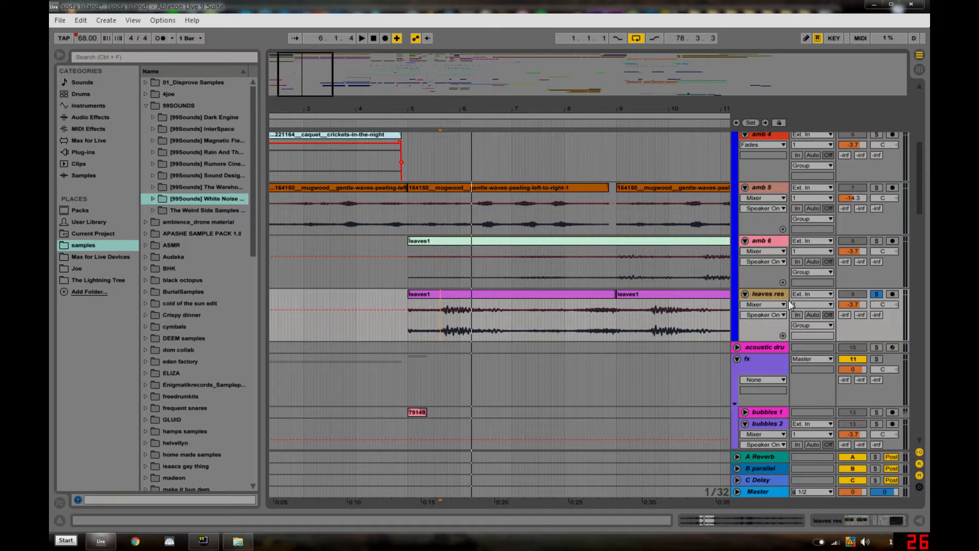
pyautogui.click(745, 295)
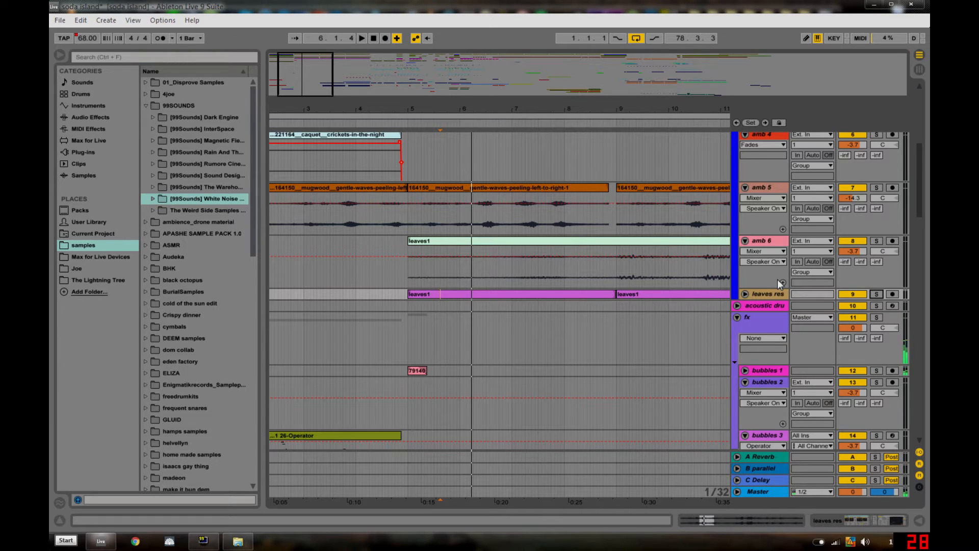
pyautogui.click(878, 295)
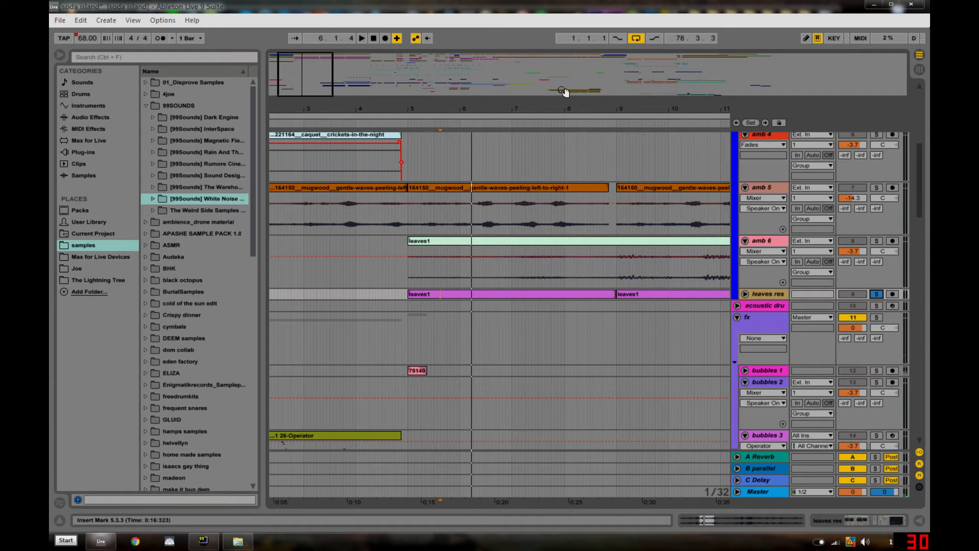
# Review where the ambience clips recur across the arrangement, and select the leaves1 clip at bar 13 on the amb 6 track
pyautogui.moveTo(545, 105); pyautogui.dragTo(498, 55)
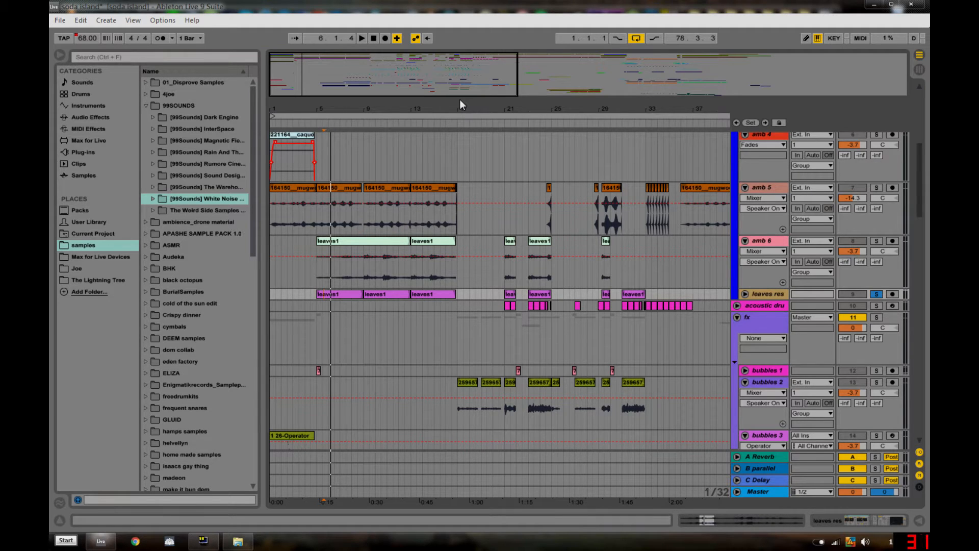
pyautogui.moveTo(495, 107); pyautogui.dragTo(440, 96)
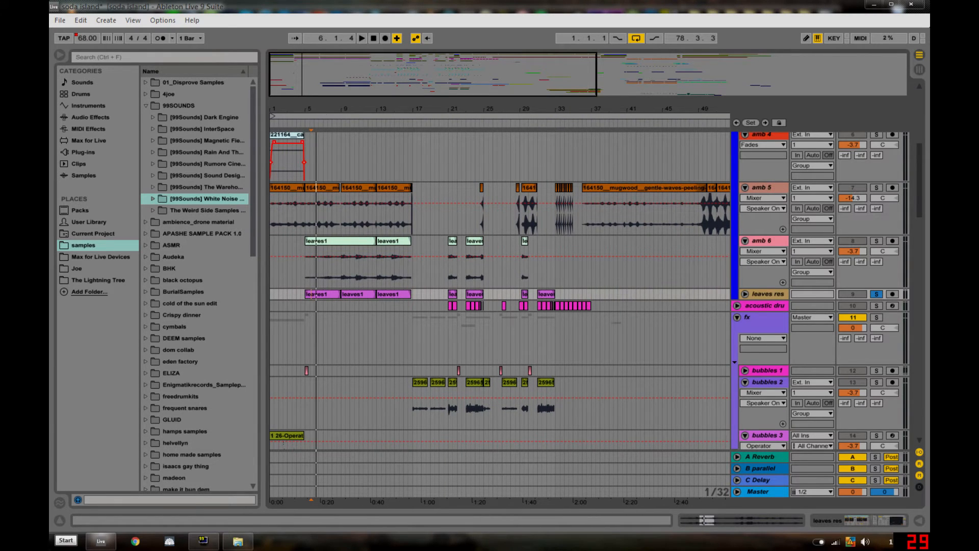
pyautogui.moveTo(308, 105); pyautogui.dragTo(311, 109)
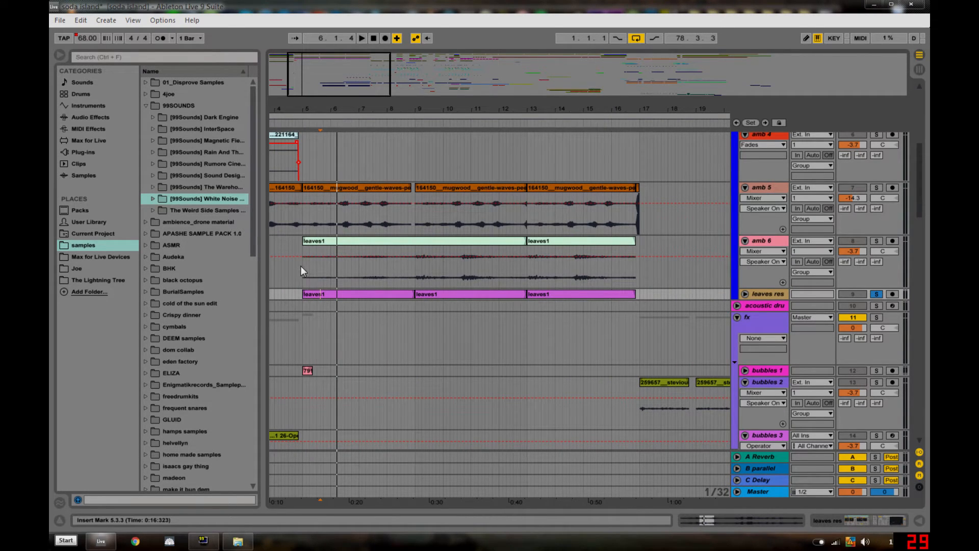
pyautogui.click(583, 245)
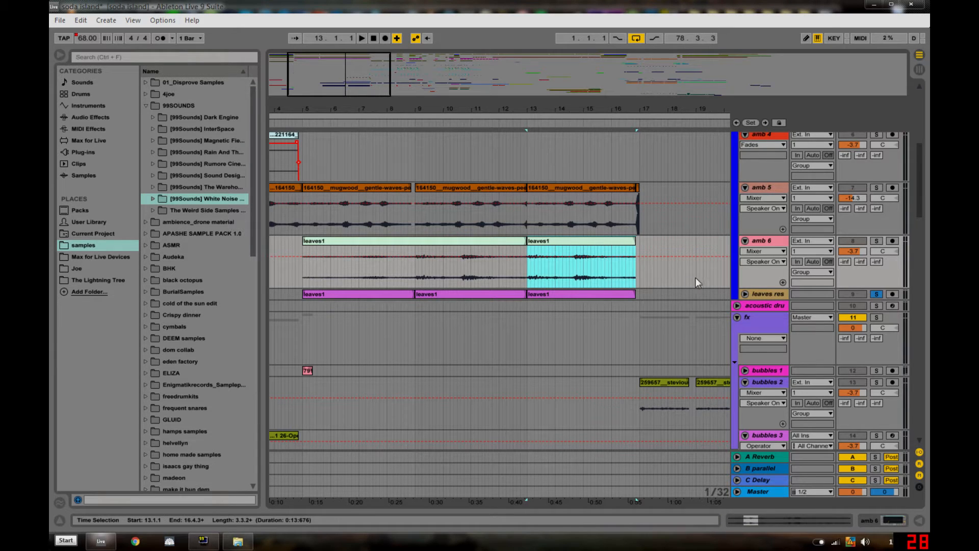
# Audition the bubbles 1 clip at bar 5 in solo, and lower its Ping Pong Delay Device On automation to off up to bar 17
pyautogui.scroll(-3, 511, 321)
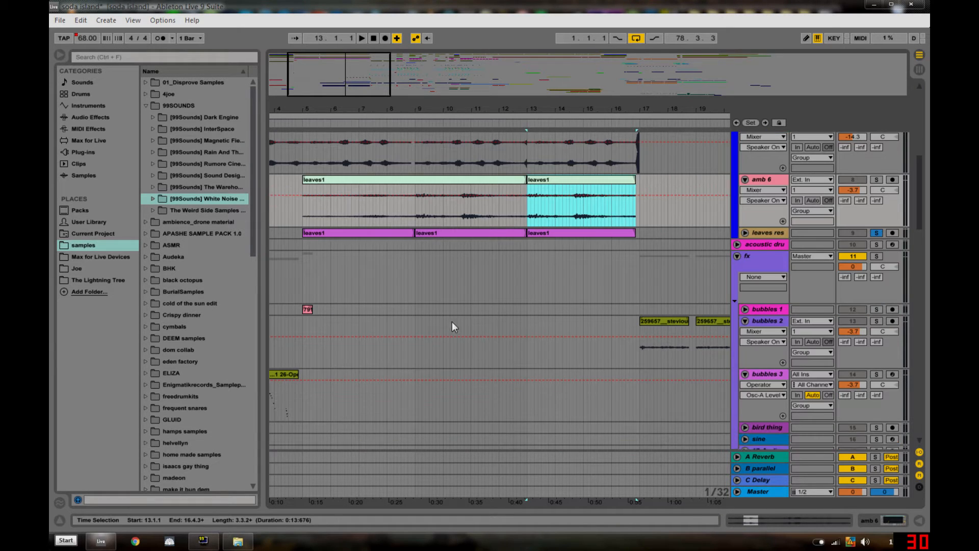
pyautogui.click(306, 297)
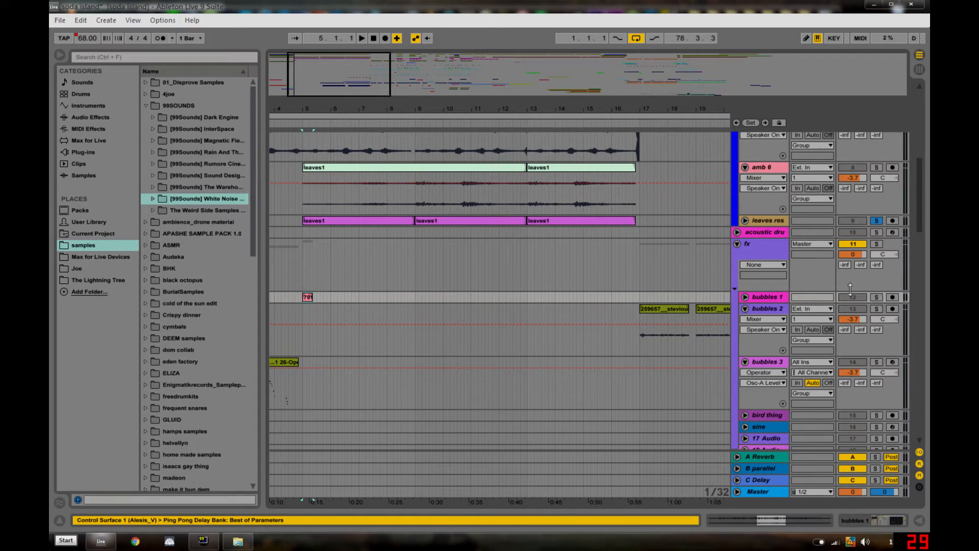
pyautogui.click(877, 297)
pyautogui.click(745, 296)
pyautogui.click(313, 316)
pyautogui.press('space')
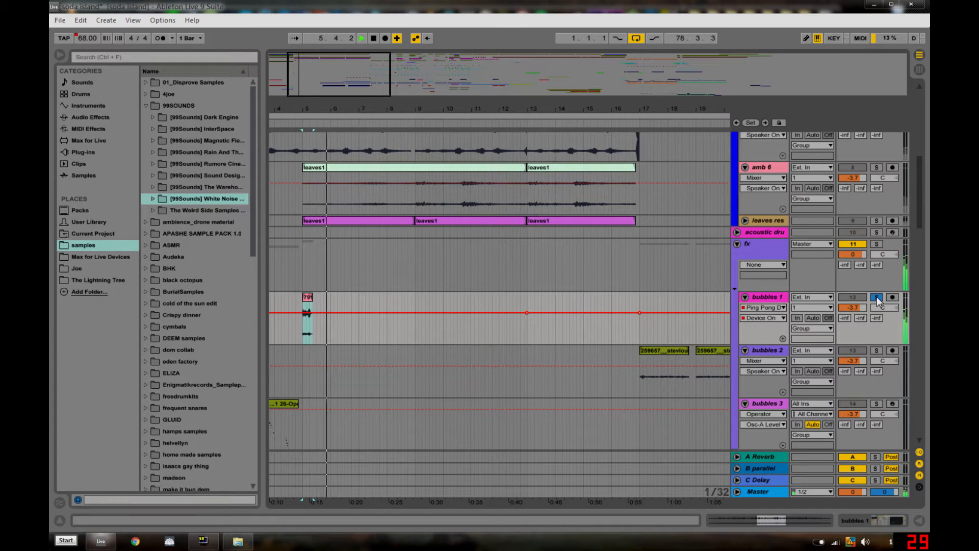
pyautogui.press('space')
pyautogui.moveTo(337, 312); pyautogui.dragTo(335, 332)
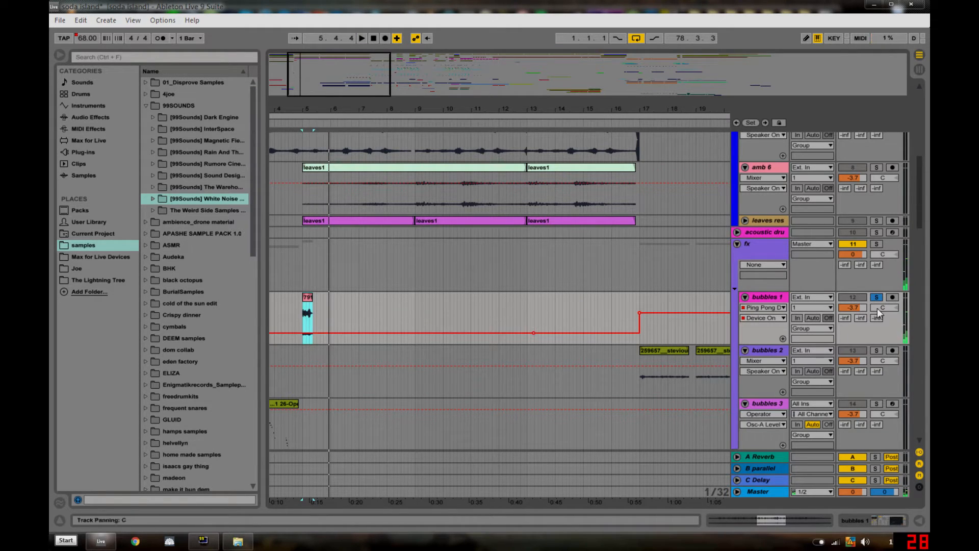
# Look over the Wurli, synth, sub and Mello Flute Winds tracks, and select the synth 1 clip at bar 5
pyautogui.scroll(-10, 363, 248)
pyautogui.scroll(-12, 367, 247)
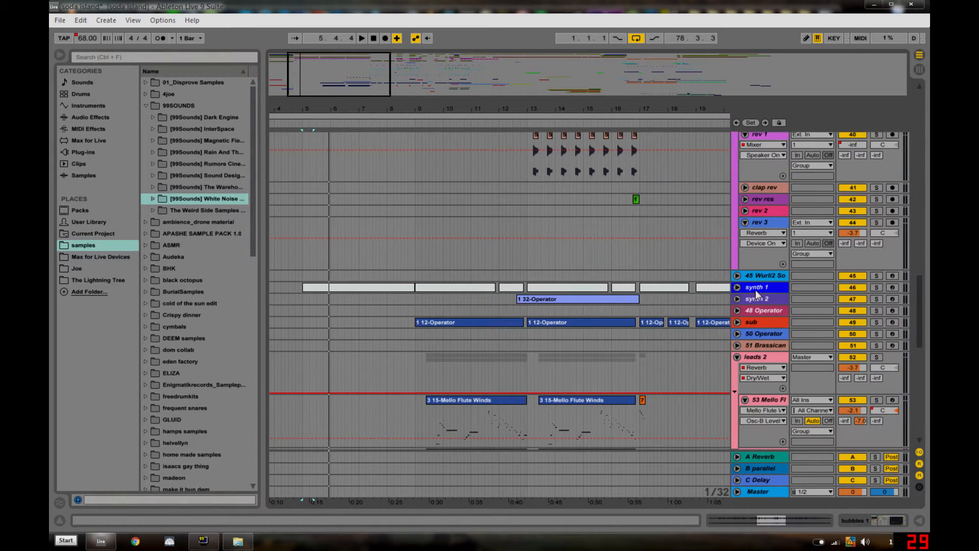
pyautogui.scroll(-9, 360, 291)
pyautogui.scroll(7, 453, 353)
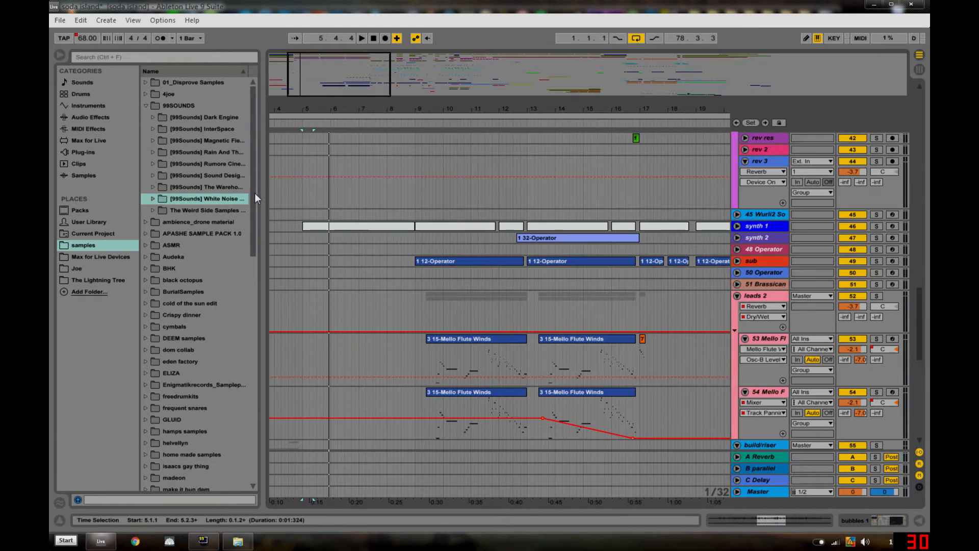
pyautogui.click(306, 213)
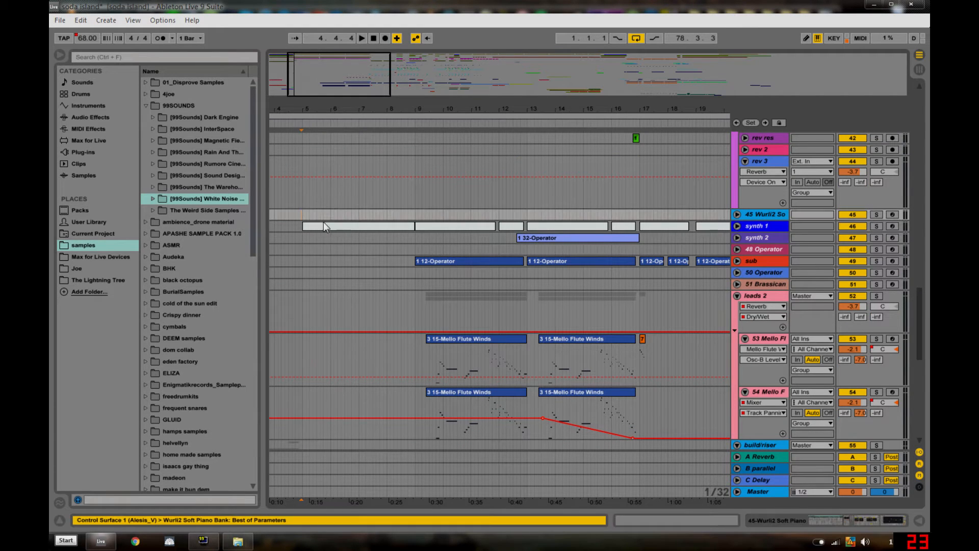
pyautogui.click(334, 225)
pyautogui.click(442, 261)
pyautogui.click(467, 345)
pyautogui.scroll(-4, 469, 342)
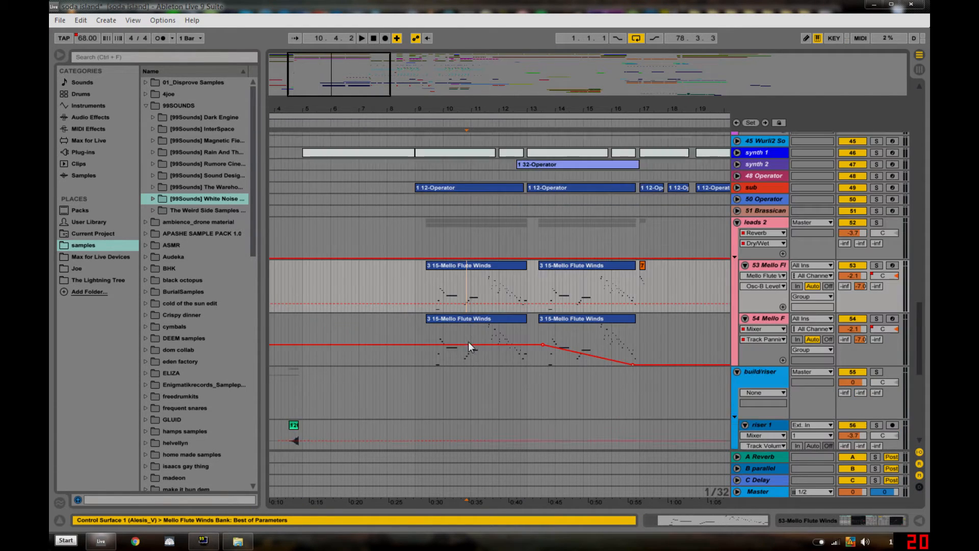
pyautogui.scroll(4, 467, 340)
pyautogui.click(358, 228)
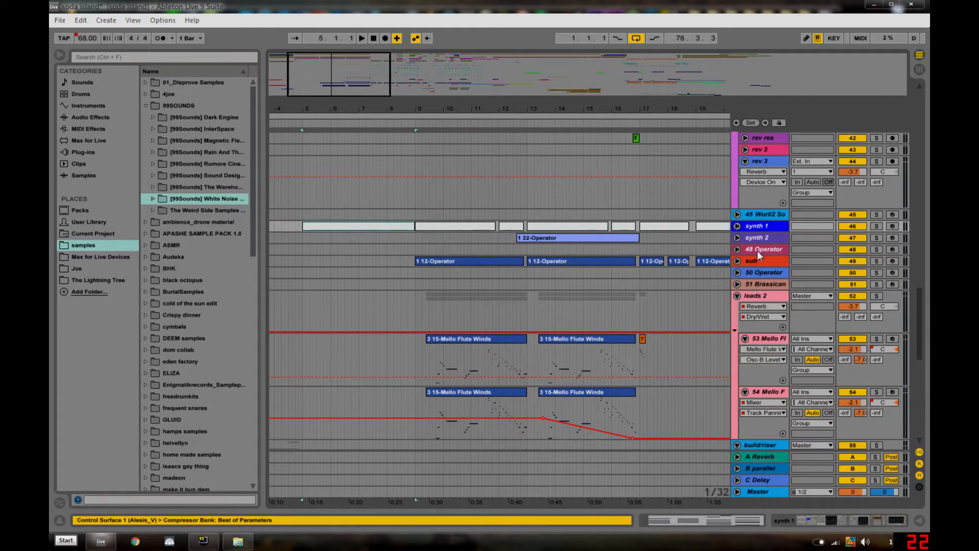
# Unfold the synth 1 track and audition its clip at bar 5 in solo
pyautogui.click(736, 226)
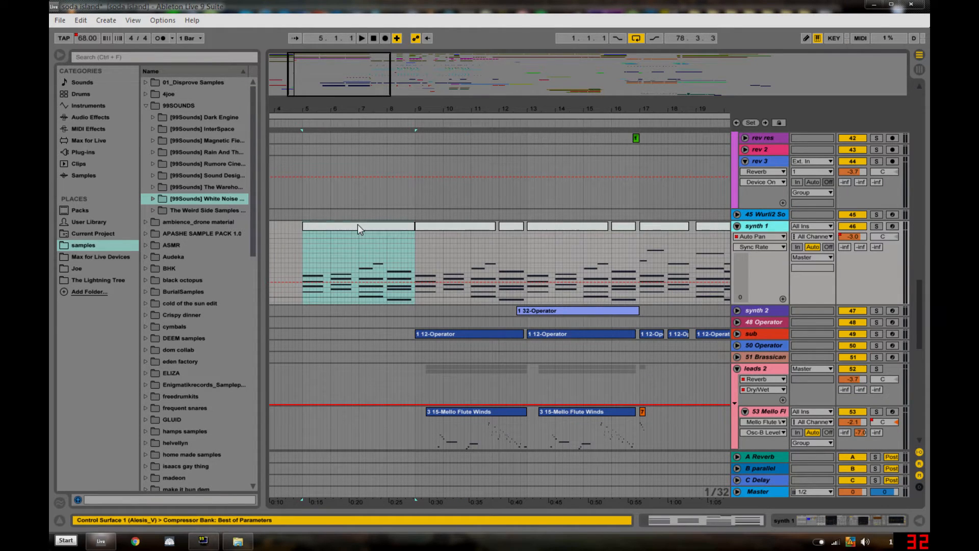
pyautogui.click(877, 227)
pyautogui.press('space')
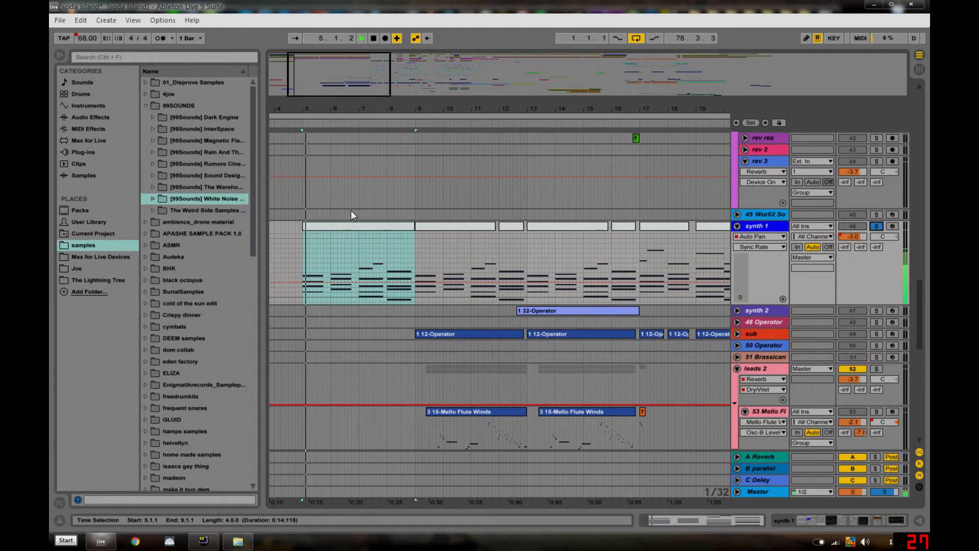
pyautogui.click(341, 225)
pyautogui.press('space')
# Open synth 1's Instrument Rack and compare the settings of its two Operator chains
pyautogui.click(820, 521)
pyautogui.click(356, 435)
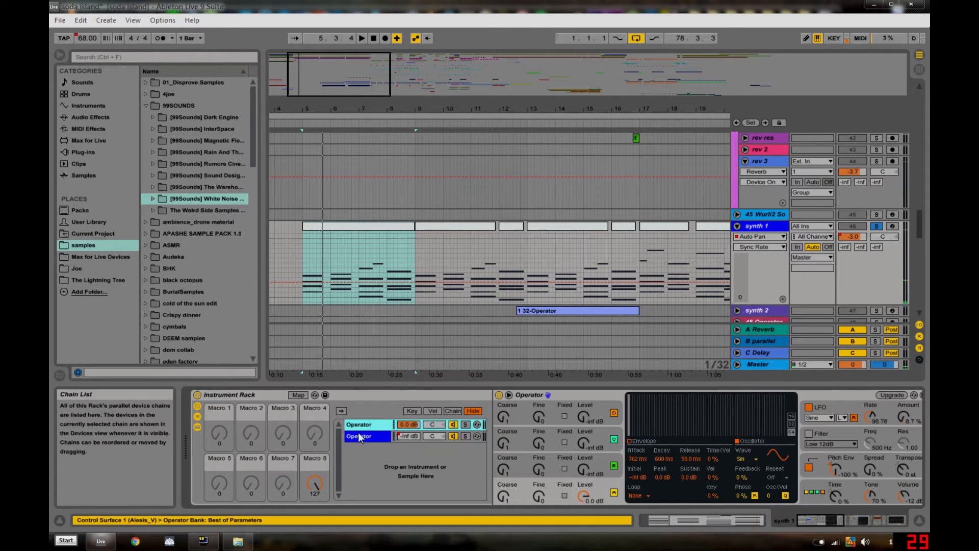
pyautogui.click(366, 427)
pyautogui.click(366, 435)
pyautogui.click(366, 427)
pyautogui.click(365, 435)
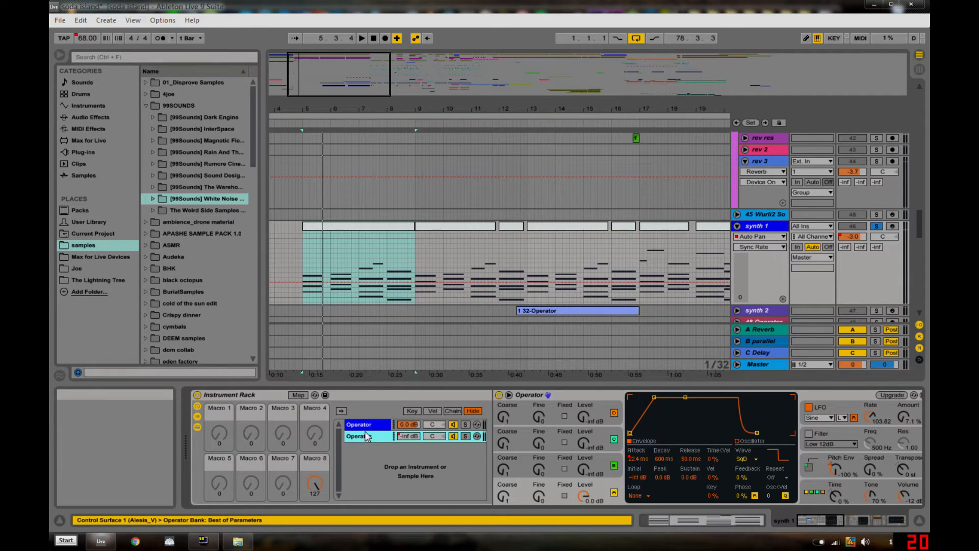
pyautogui.click(359, 427)
pyautogui.click(360, 436)
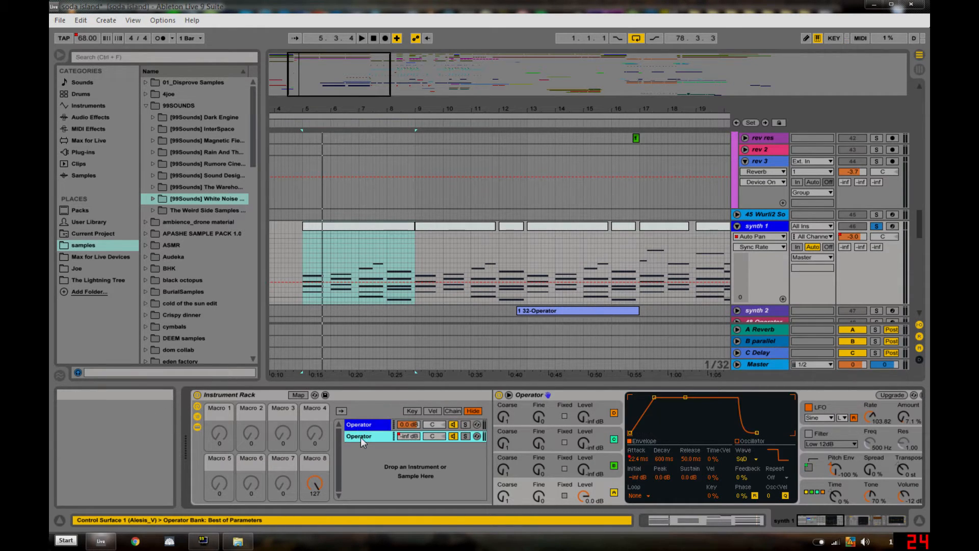
# Show the second Operator's Chain Volume automation on synth 1, and audition it from bars 21, 9 and 14
pyautogui.click(405, 435)
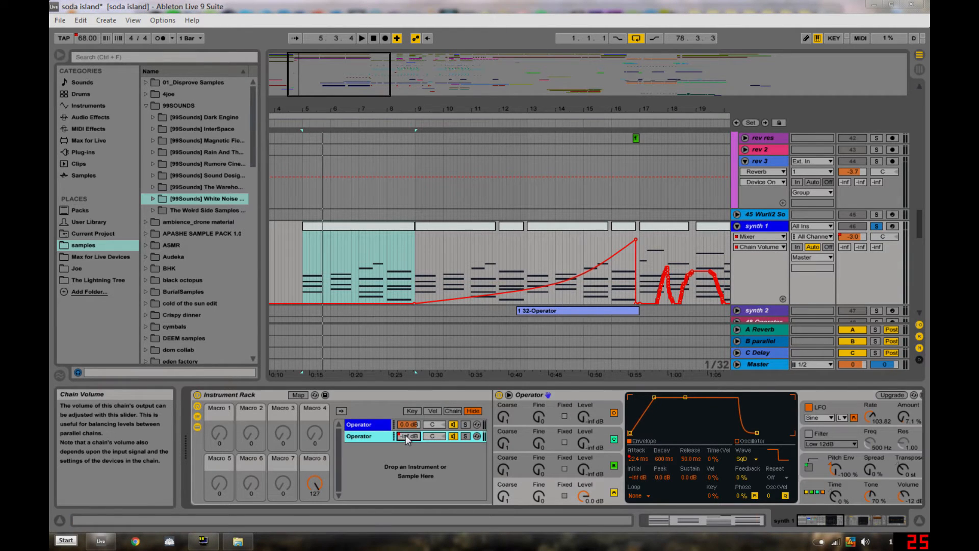
pyautogui.moveTo(619, 105); pyautogui.dragTo(488, 69)
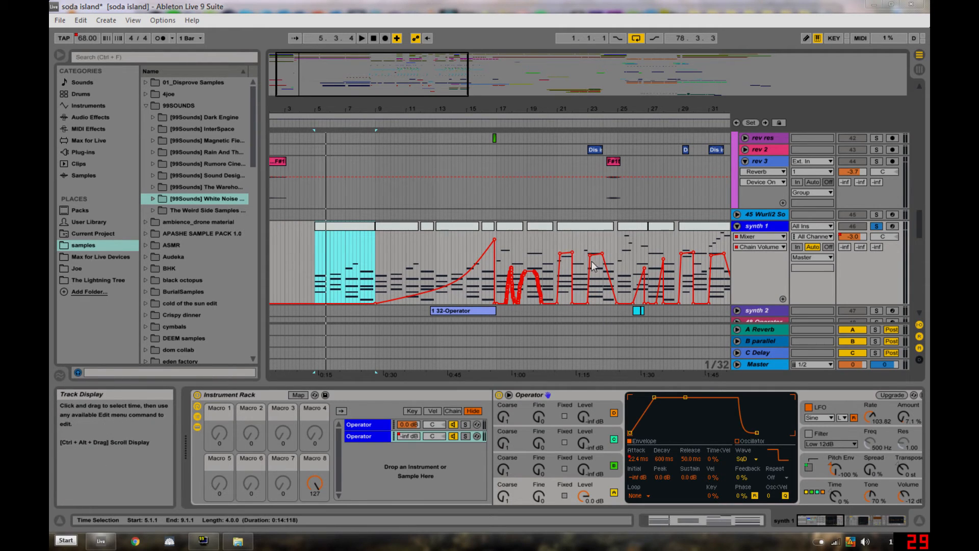
pyautogui.click(565, 227)
pyautogui.press('space')
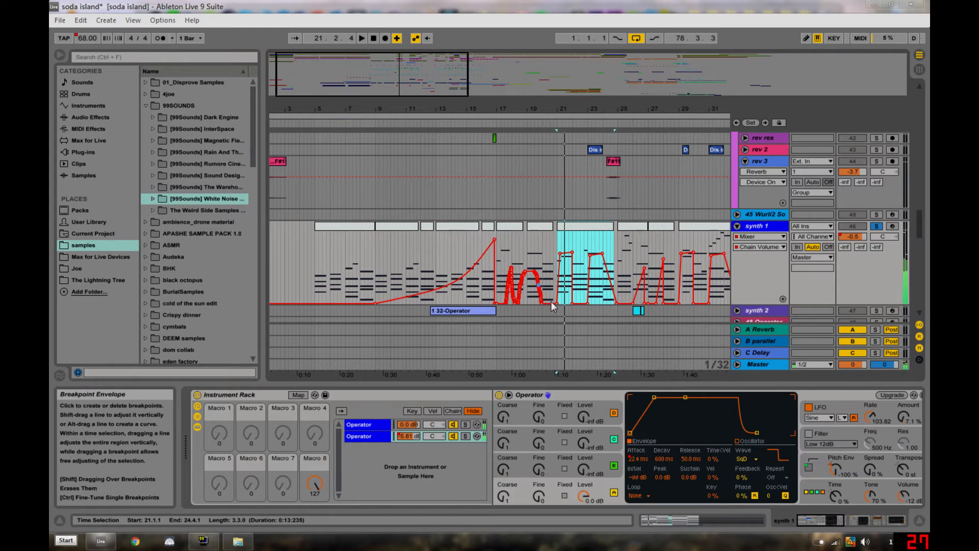
pyautogui.click(376, 291)
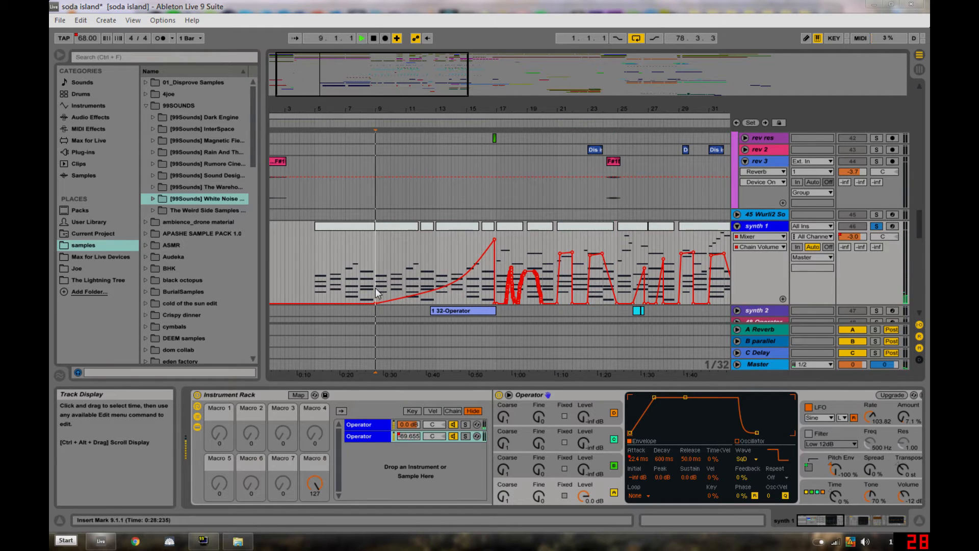
pyautogui.click(452, 262)
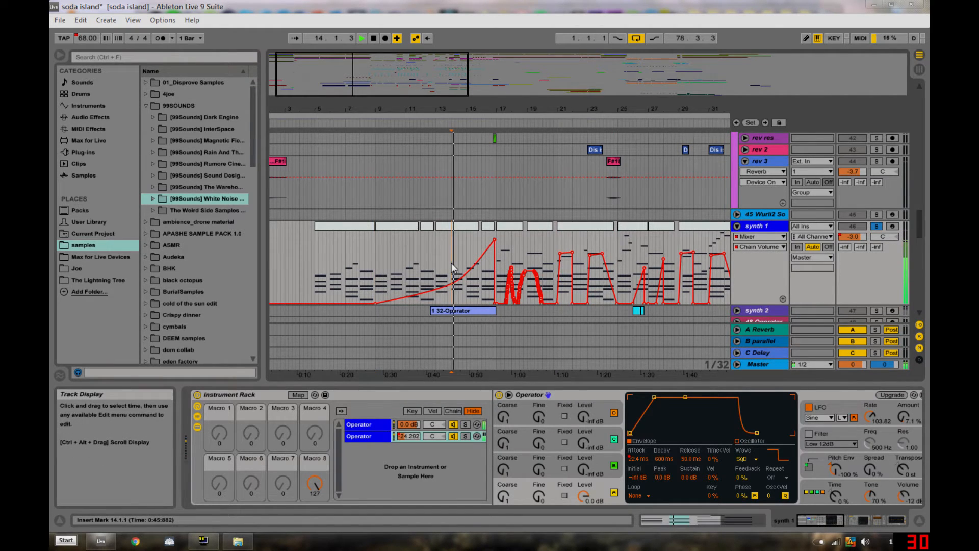
pyautogui.click(317, 267)
# Examine synth 1's sidechain Compressor and Auto Pan devices, and audition the track from just before bar 5
pyautogui.moveTo(506, 112); pyautogui.dragTo(506, 100)
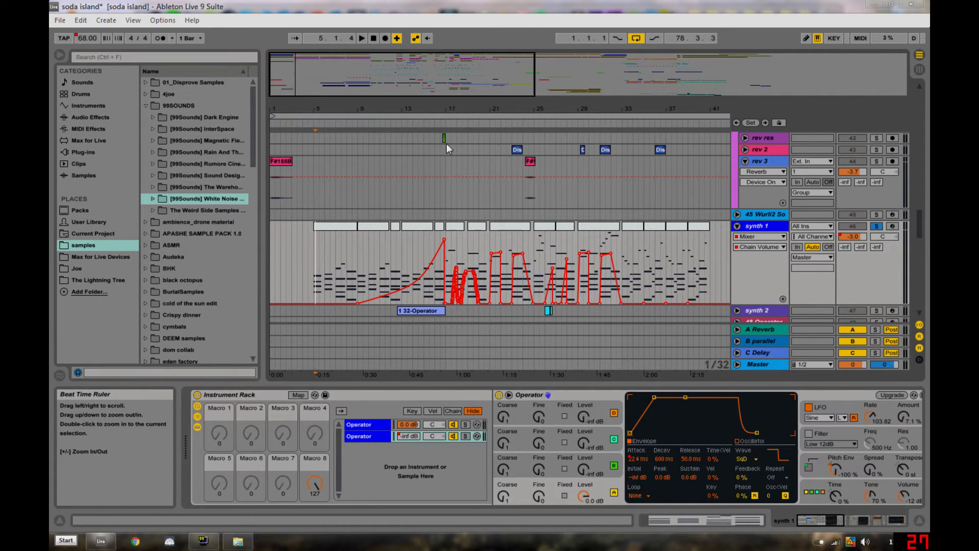
pyautogui.click(326, 226)
pyautogui.moveTo(807, 515); pyautogui.dragTo(849, 507)
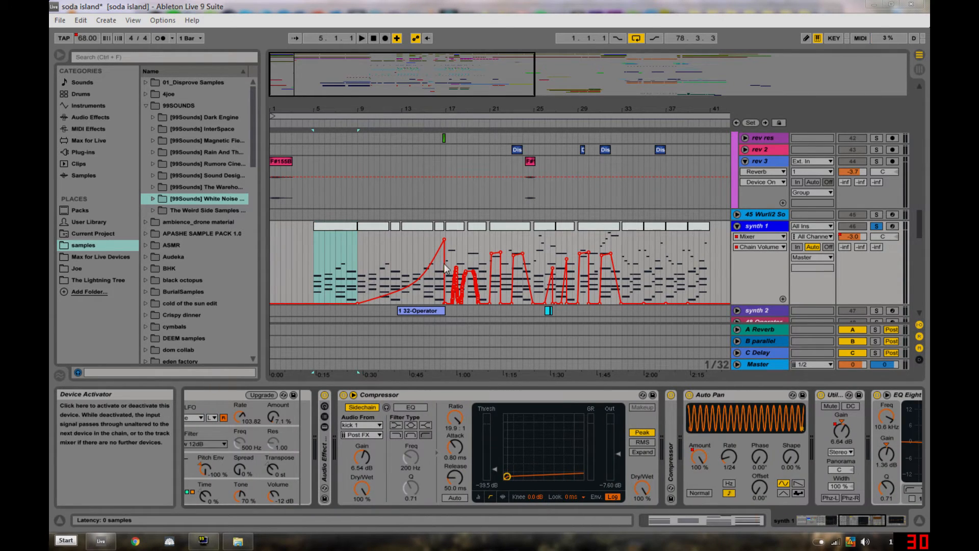
pyautogui.click(314, 289)
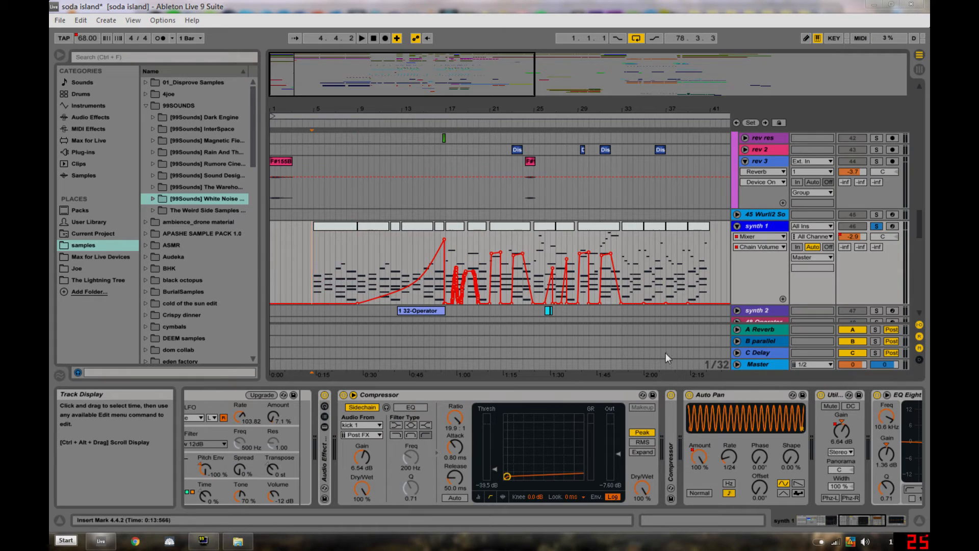
pyautogui.press('space')
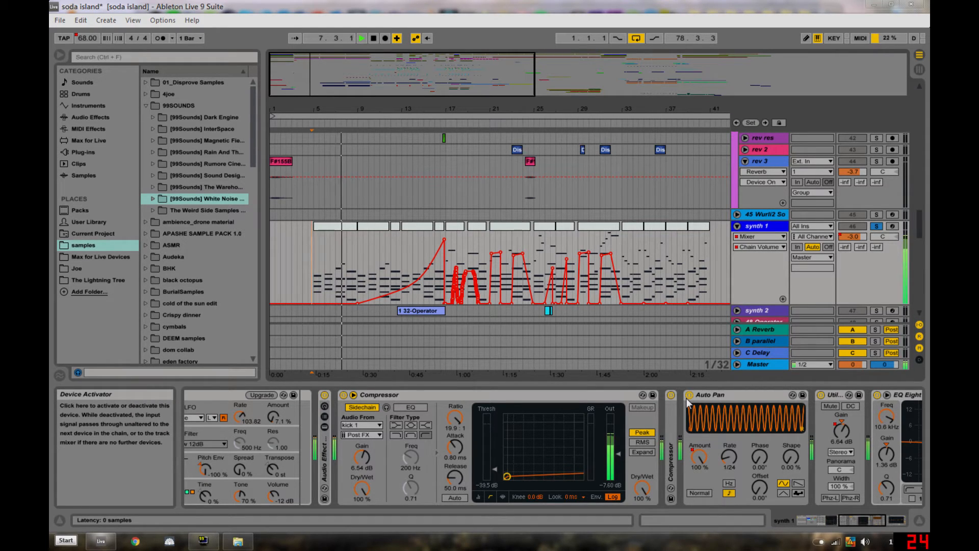
pyautogui.press('space')
# Show the Auto Pan Sync Rate automation on synth 1, and examine the device chain on through Utility and EQ Eight
pyautogui.click(727, 458)
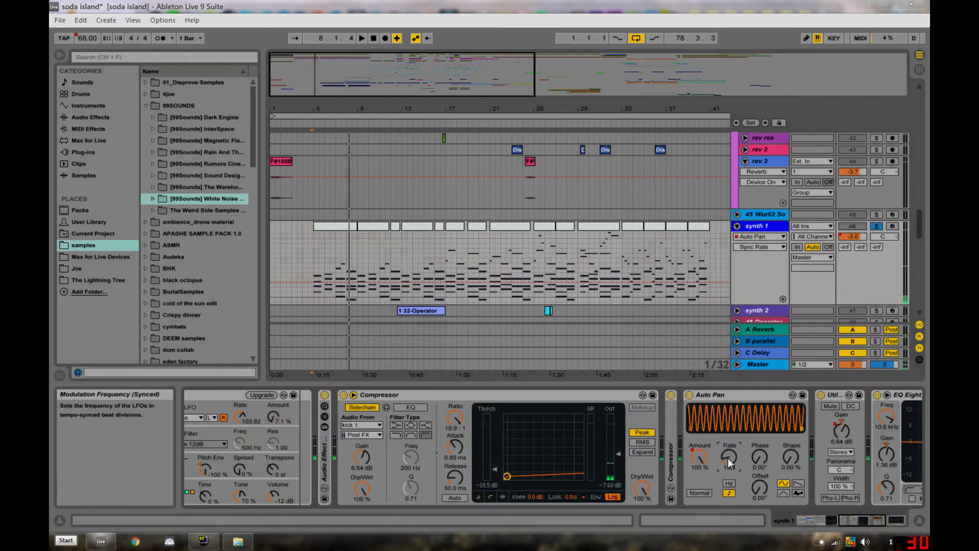
pyautogui.moveTo(849, 522)
pyautogui.mouseDown()
pyautogui.moveTo(886, 522)
pyautogui.moveTo(861, 525)
pyautogui.mouseUp()
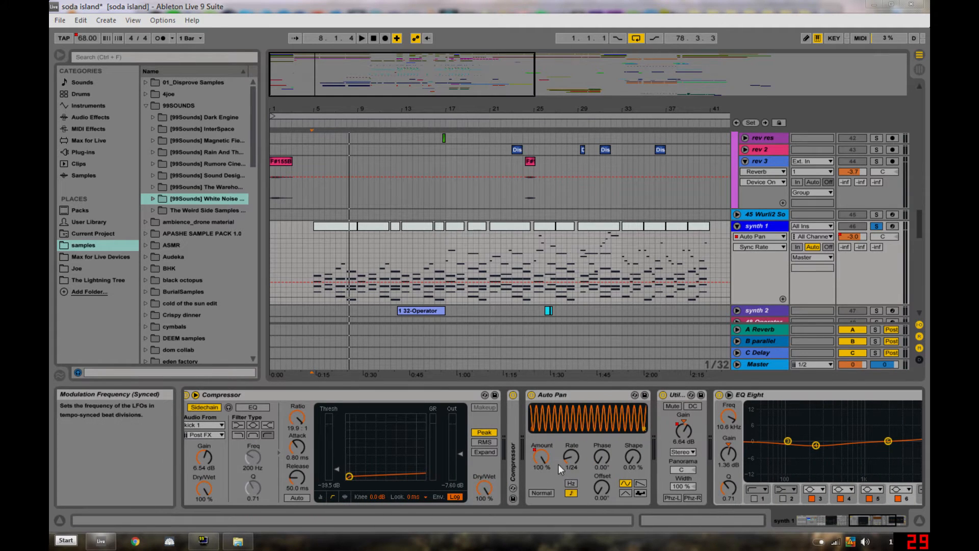
pyautogui.moveTo(858, 519)
pyautogui.mouseDown()
pyautogui.moveTo(887, 522)
pyautogui.moveTo(857, 525)
pyautogui.mouseUp()
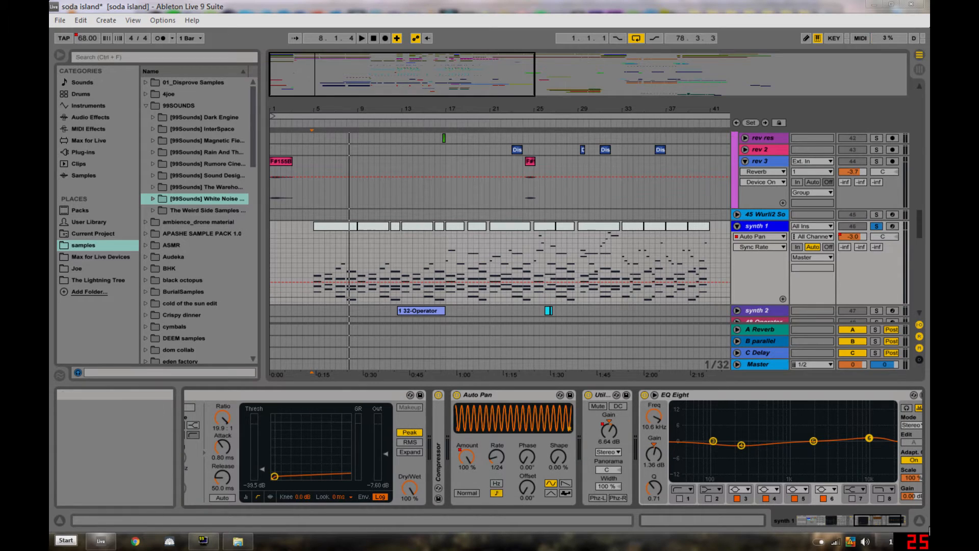
# Unfold and solo the sub track, showing its Osc-B Level and Track Volume automation, and audition its first clip from bar 9
pyautogui.click(920, 520)
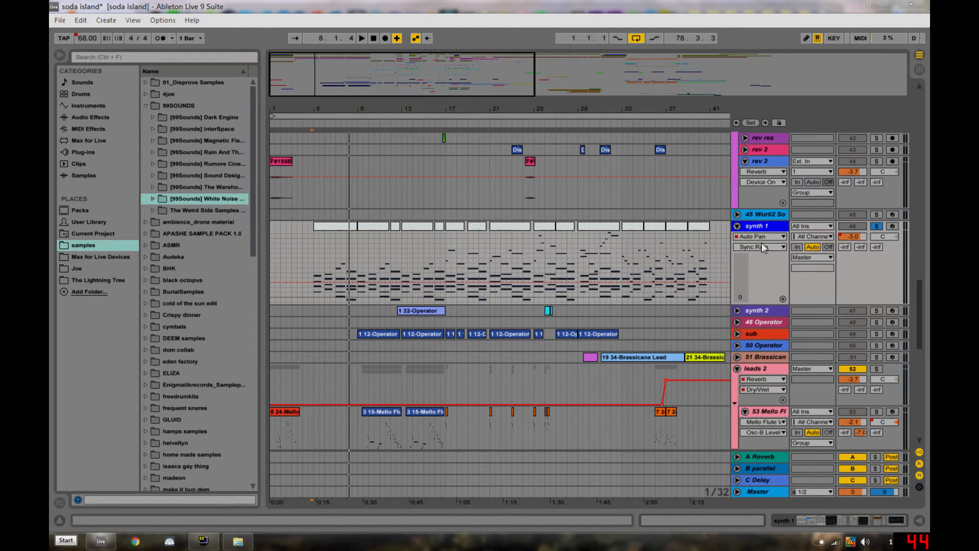
pyautogui.click(741, 335)
pyautogui.click(737, 334)
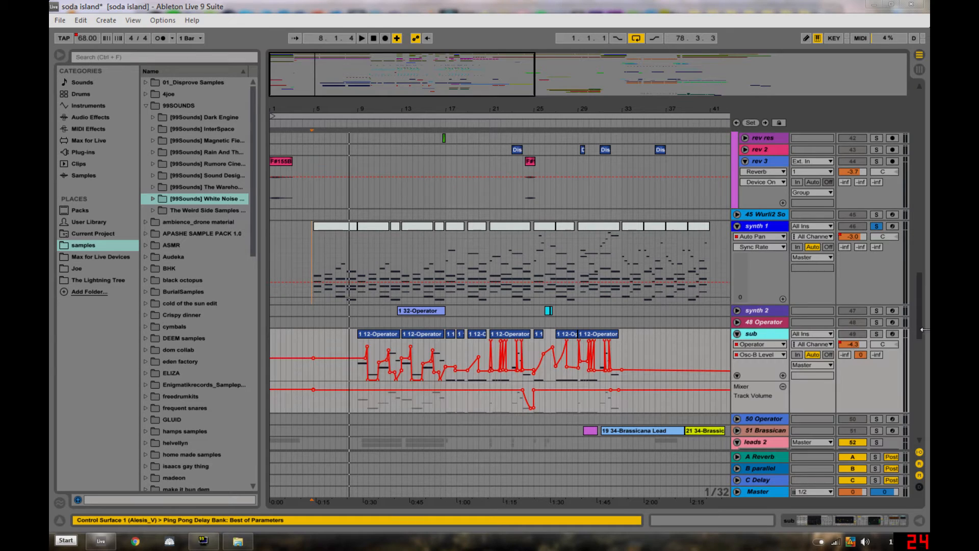
pyautogui.click(877, 333)
pyautogui.click(367, 334)
pyautogui.press('space')
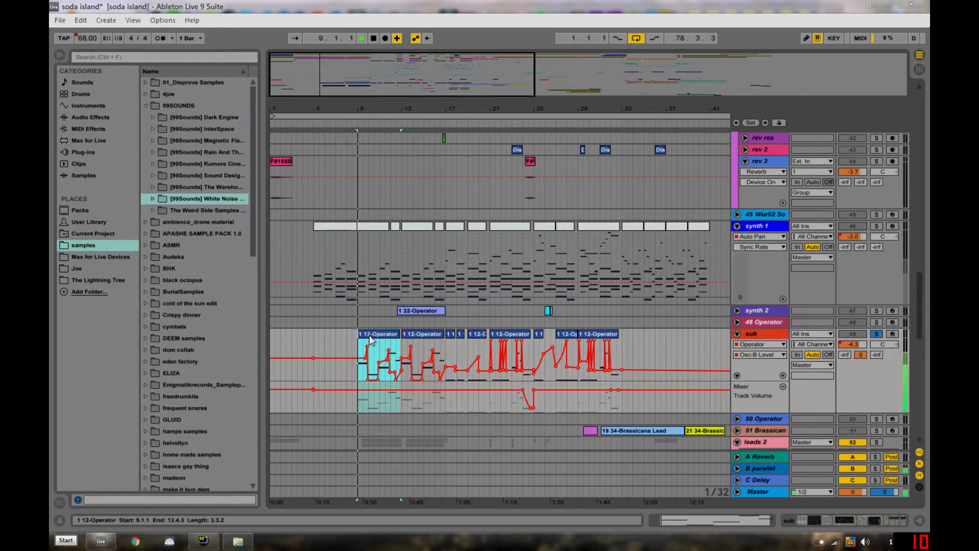
# Open the sub track's device chain at Operator and EQ Eight, and bring bars 6 to 21 of its automation into view
pyautogui.doubleClick(773, 337)
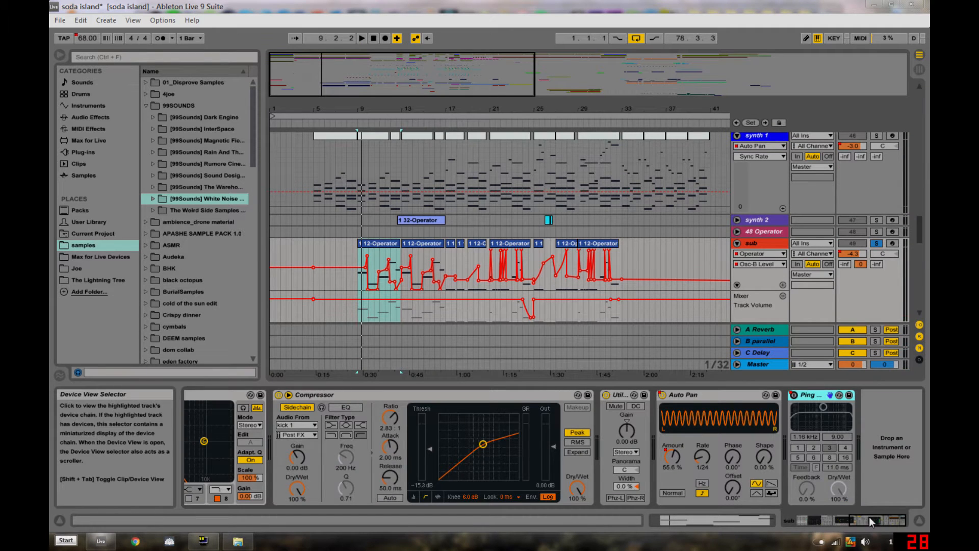
pyautogui.moveTo(872, 521); pyautogui.dragTo(839, 521)
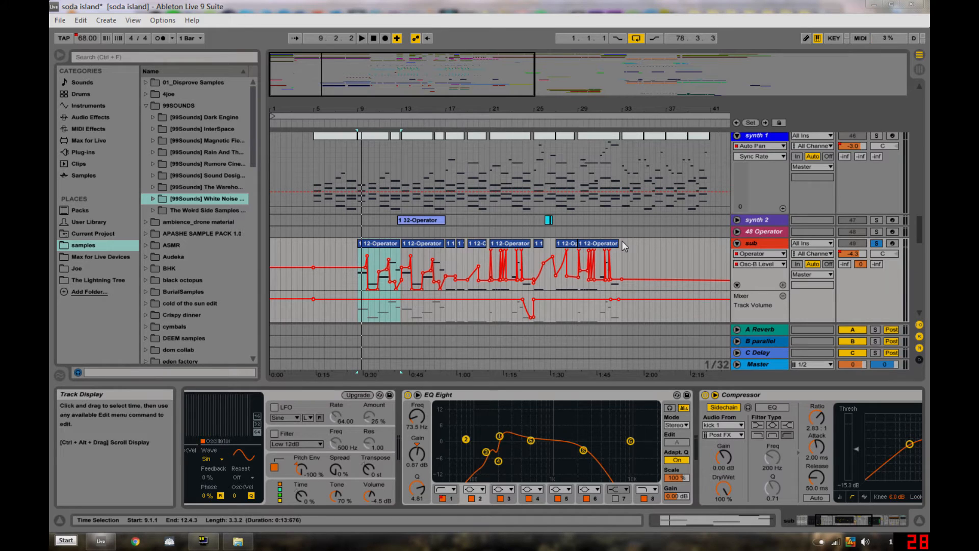
pyautogui.moveTo(592, 108)
pyautogui.mouseDown()
pyautogui.moveTo(509, 110)
pyautogui.moveTo(582, 110)
pyautogui.mouseUp()
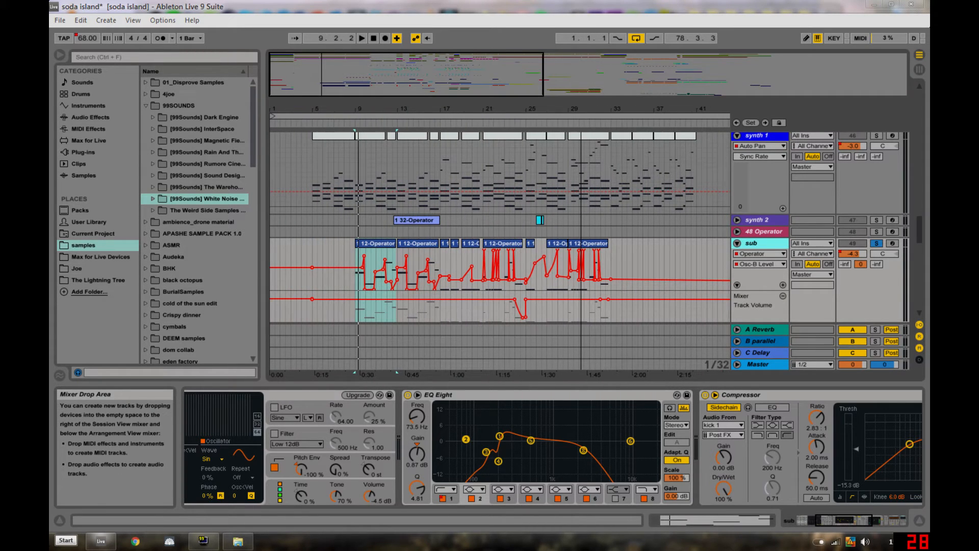
pyautogui.moveTo(353, 115); pyautogui.dragTo(386, 353)
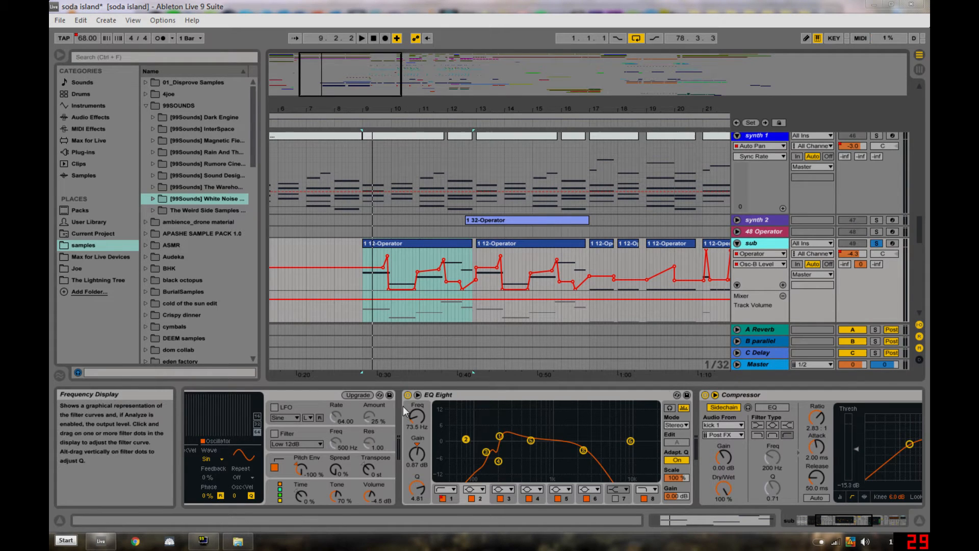
# Examine the sub's sidechain Compressor, Utility, Auto Pan and Ping Pong Delay while briefly auditioning the track from bar 9
pyautogui.moveTo(855, 520); pyautogui.dragTo(887, 520)
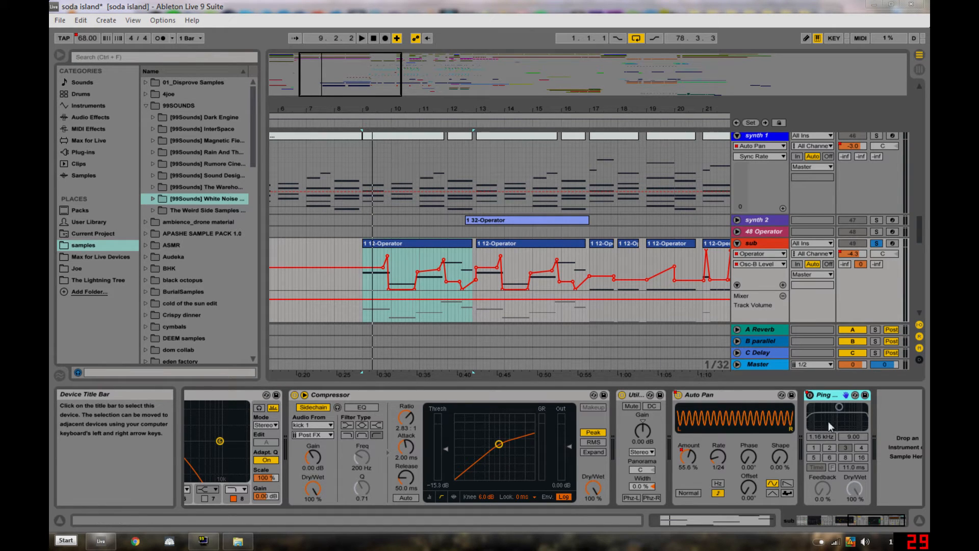
pyautogui.press('space')
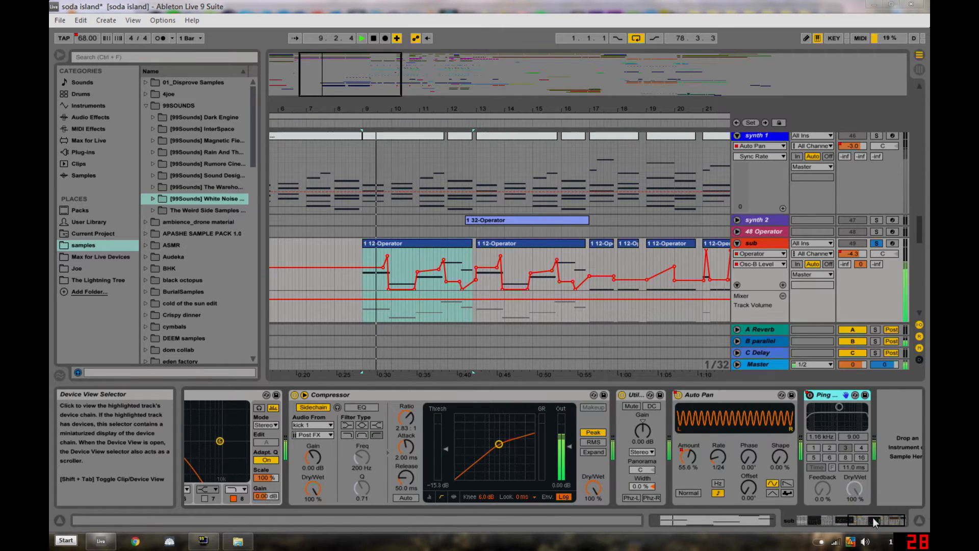
pyautogui.moveTo(874, 519); pyautogui.dragTo(817, 519)
pyautogui.press('space')
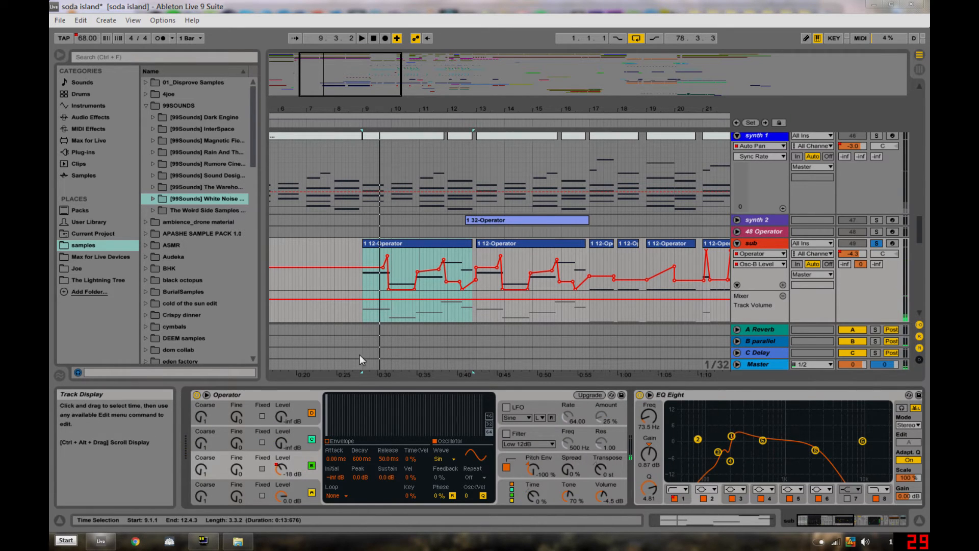
# Inspect the sub's Operator, covering oscillator B's output level and the oscillator algorithm display
pyautogui.click(361, 245)
pyautogui.click(265, 394)
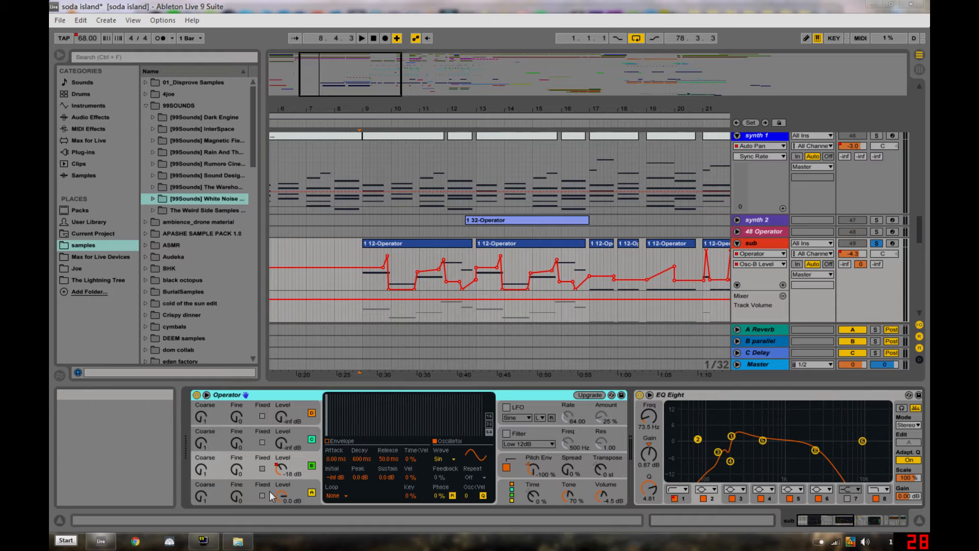
pyautogui.moveTo(287, 473); pyautogui.dragTo(286, 462)
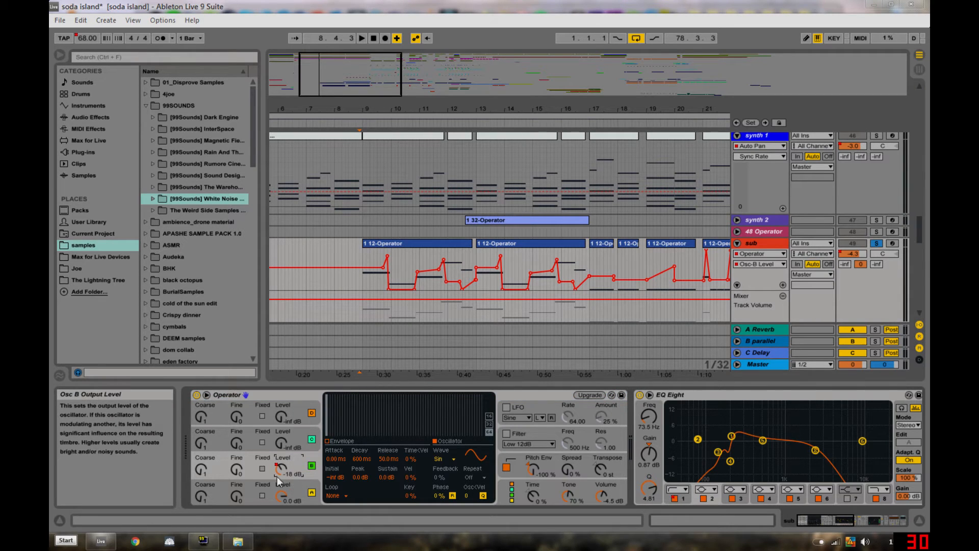
pyautogui.click(502, 495)
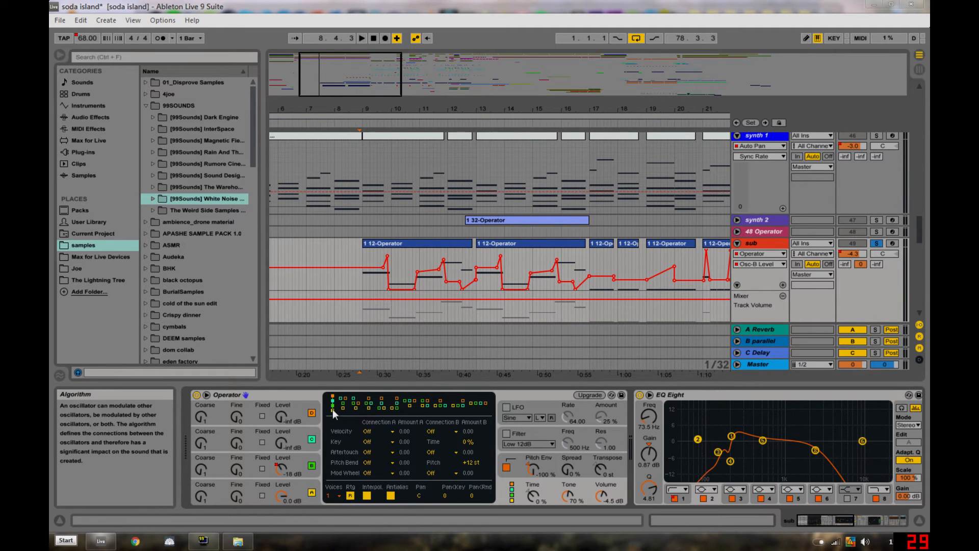
pyautogui.click(304, 459)
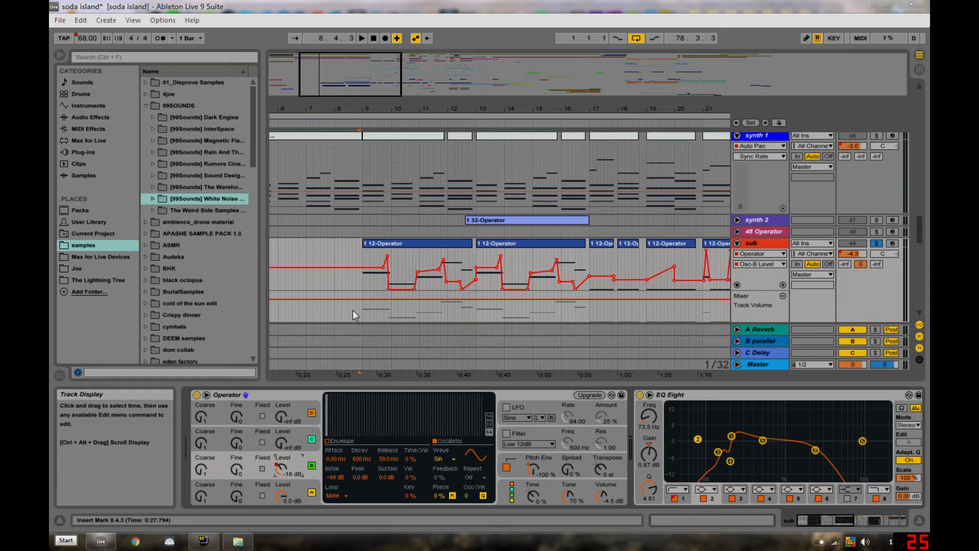
# Audition the sub's Osc-B Level automation from the middle of bar 9 and from just before bar 9
pyautogui.click(380, 262)
pyautogui.press('space')
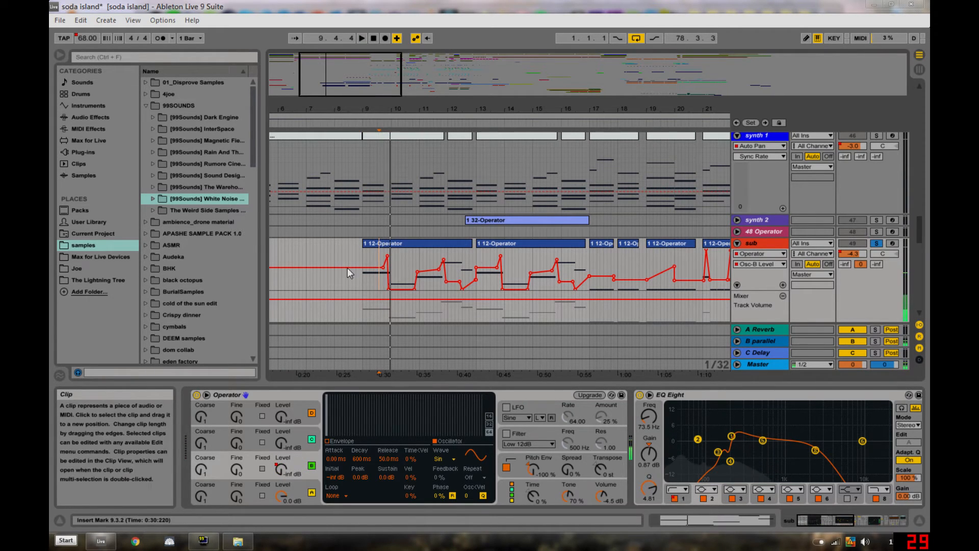
pyautogui.click(361, 259)
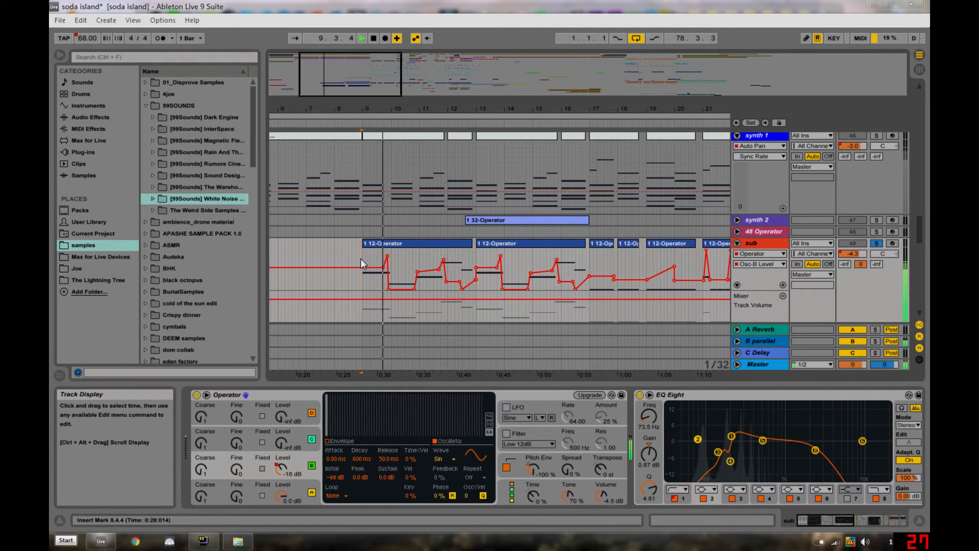
pyautogui.press('space')
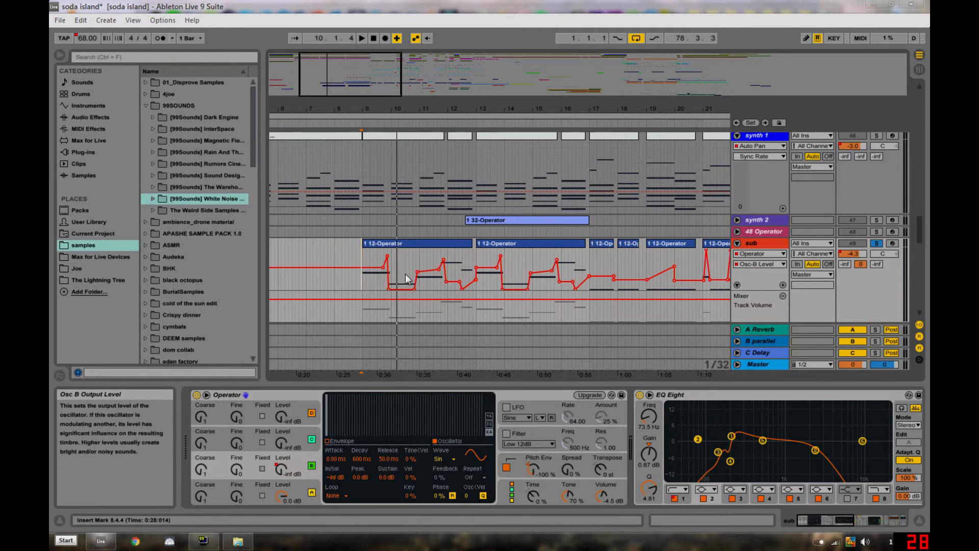
# Unsolo the sub, and play the full mix from just before bar 9 while locating the leads 2 group
pyautogui.moveTo(498, 109); pyautogui.dragTo(498, 87)
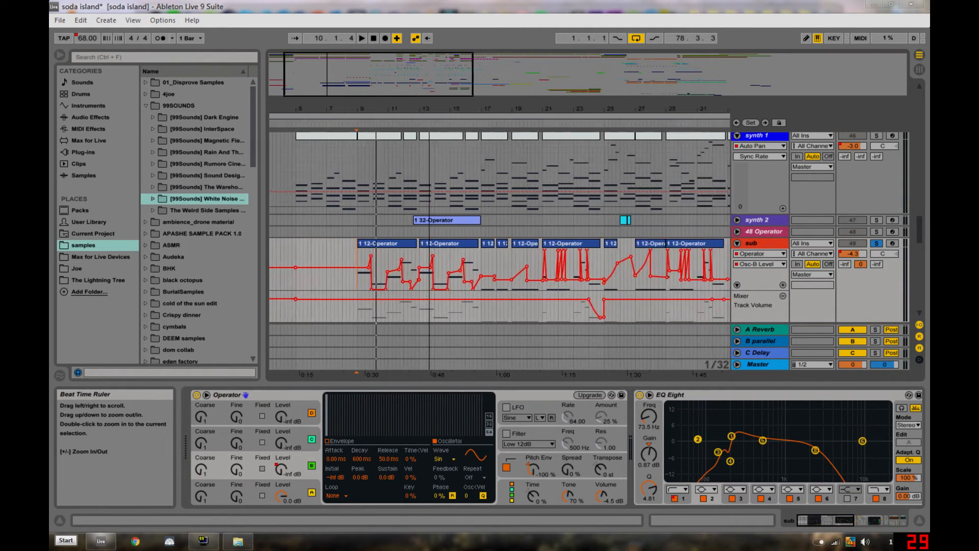
pyautogui.moveTo(295, 268)
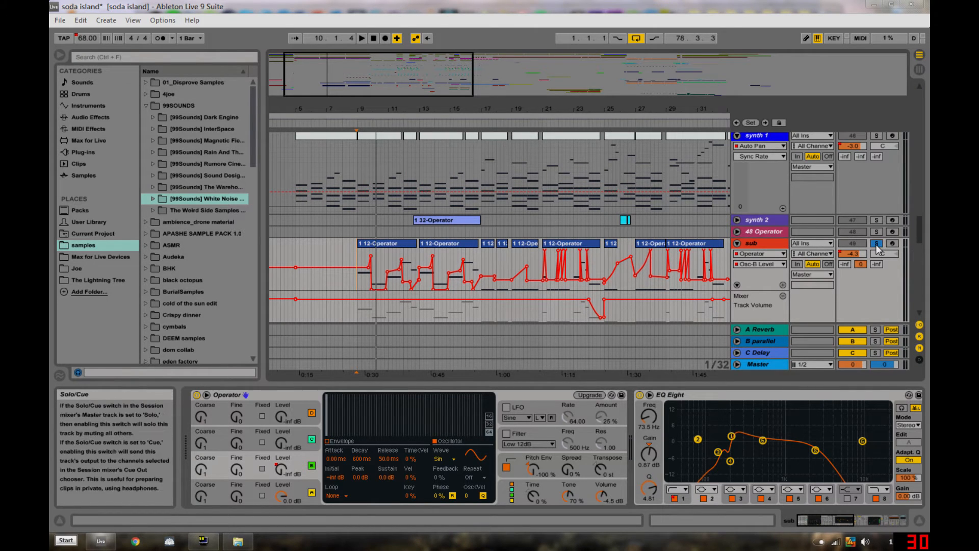
pyautogui.scroll(-10, 509, 308)
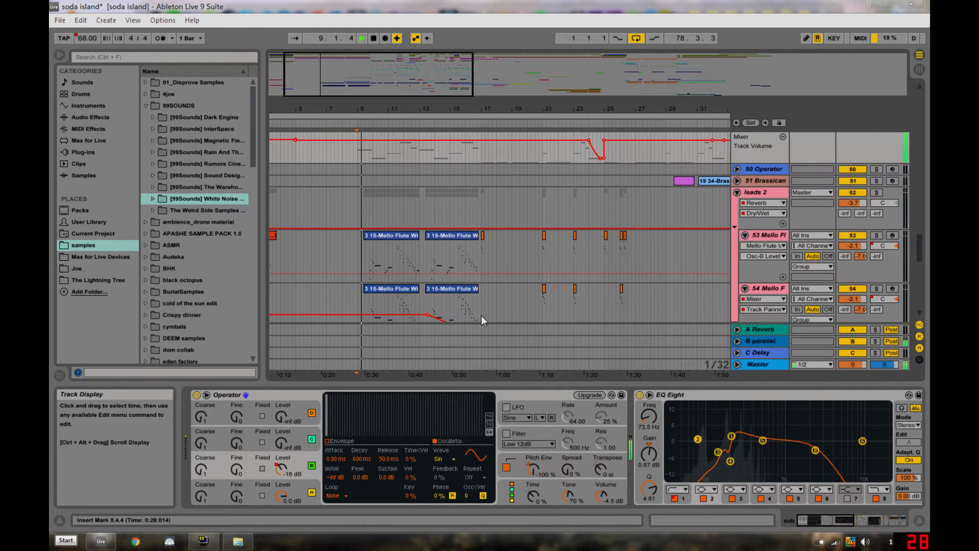
pyautogui.press('space')
pyautogui.scroll(3, 503, 307)
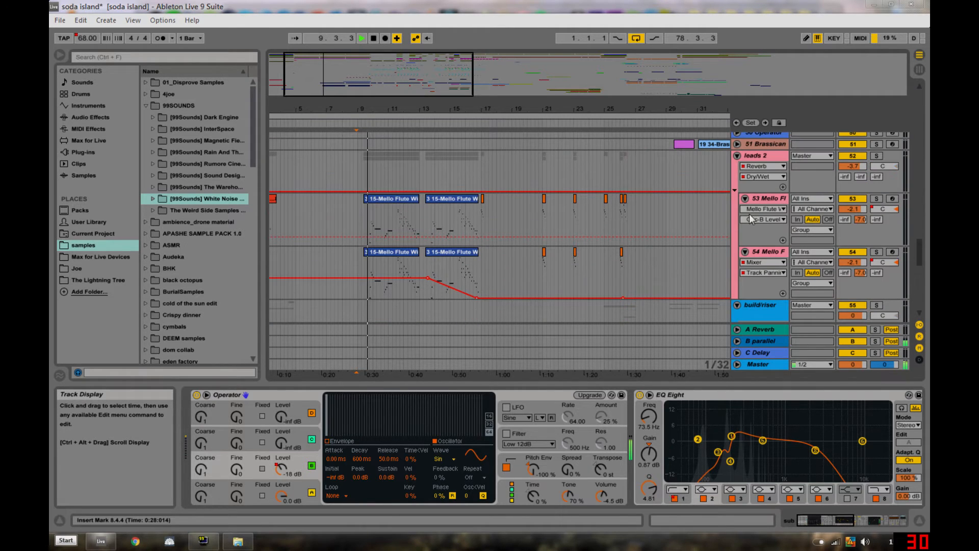
# Solo the leads 2 group and compare its two Mello Flute tracks, 53 and 54, from bar 9
pyautogui.click(877, 156)
pyautogui.press('space')
pyautogui.click(368, 228)
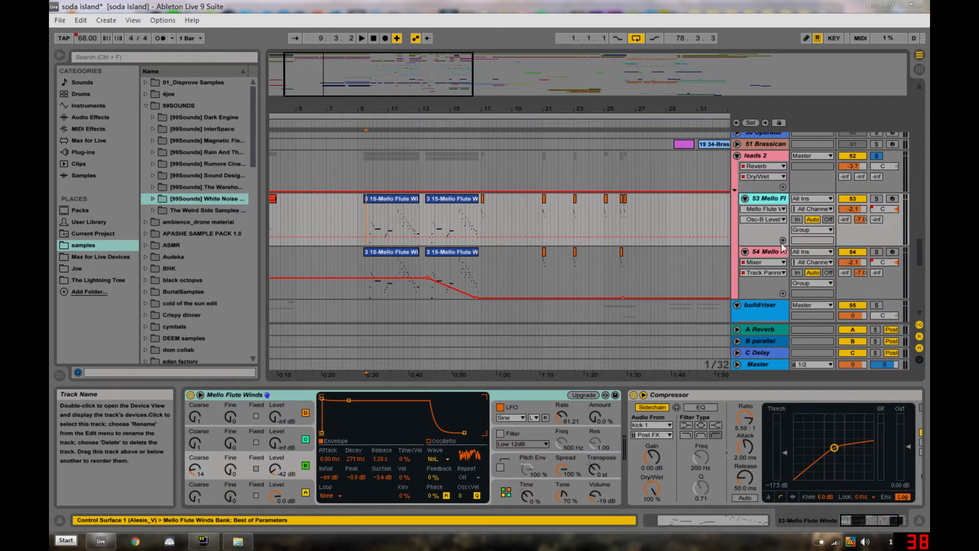
pyautogui.click(879, 199)
pyautogui.press('space')
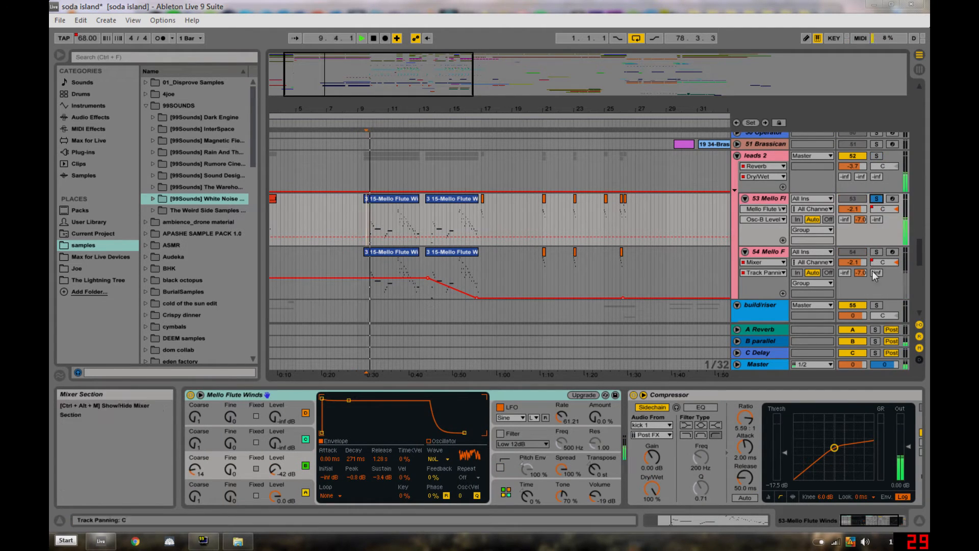
pyautogui.click(878, 252)
pyautogui.press('space')
pyautogui.click(878, 252)
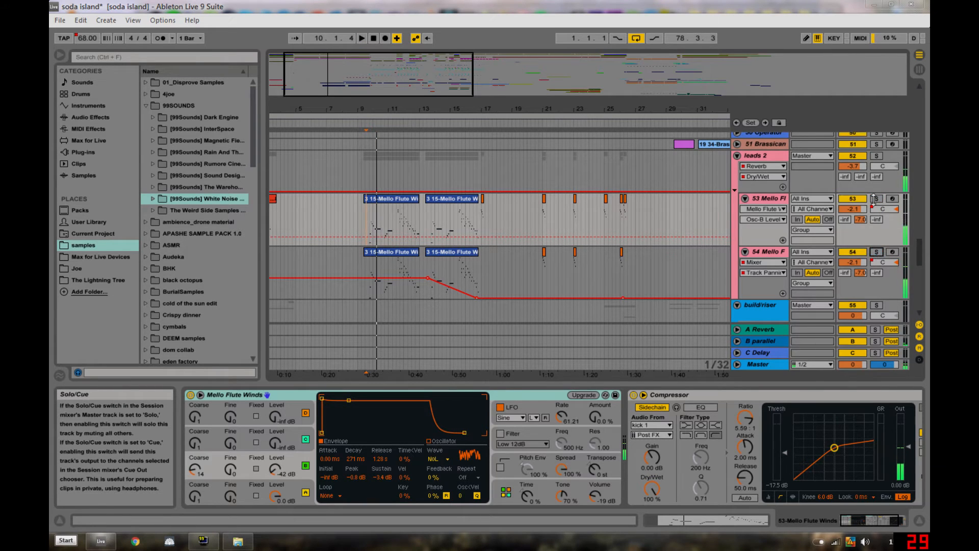
pyautogui.click(876, 156)
# Open the notes of track 53's first Mello Flute Winds clip, and view the clip across its full length
pyautogui.moveTo(372, 112); pyautogui.dragTo(374, 199)
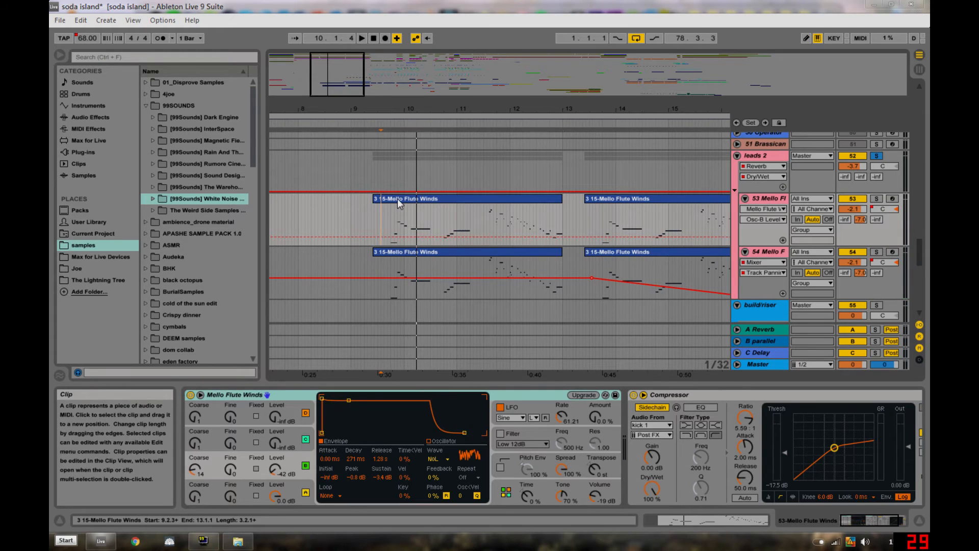
pyautogui.doubleClick(396, 199)
pyautogui.scroll(-6, 571, 393)
pyautogui.scroll(3, 571, 394)
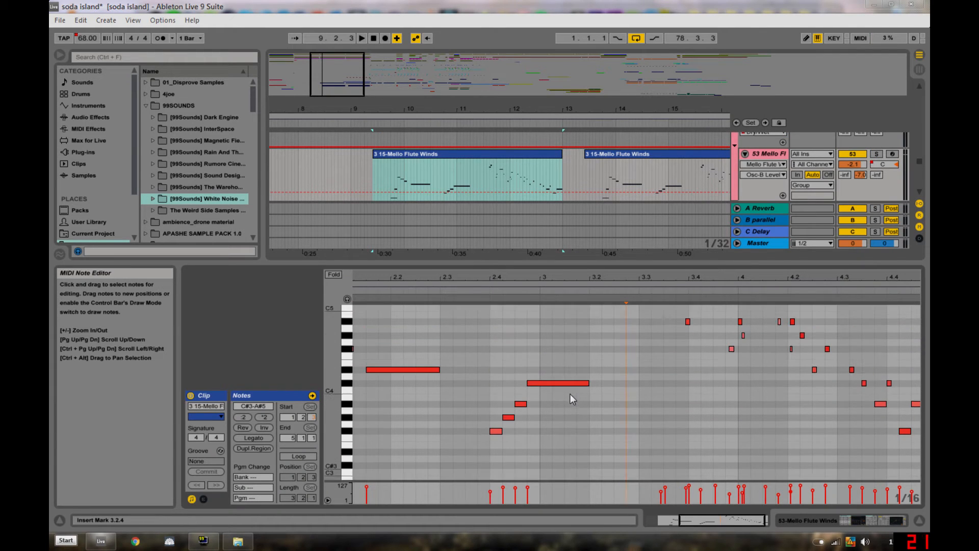
pyautogui.moveTo(438, 276); pyautogui.dragTo(570, 275)
pyautogui.scroll(-3, 587, 393)
pyautogui.scroll(10, 582, 383)
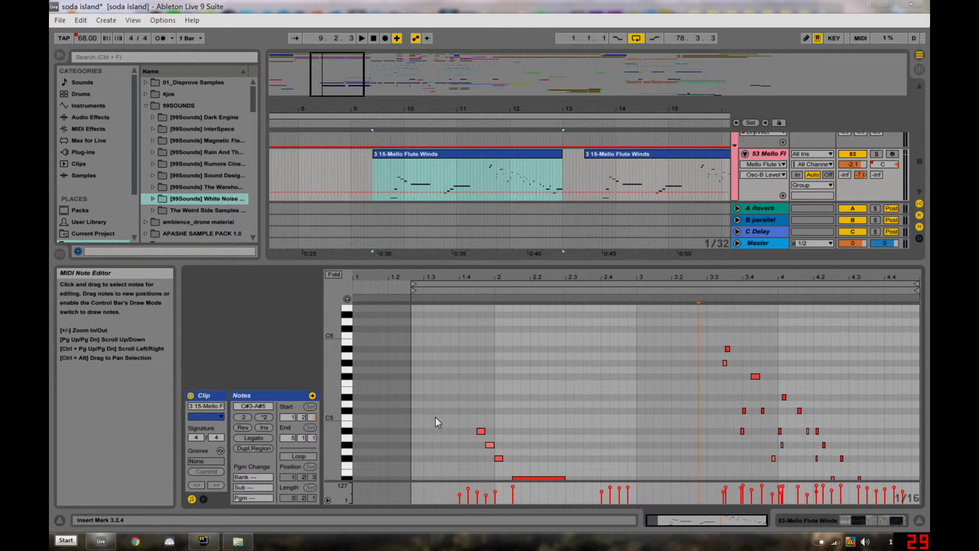
# Examine the flute clip's opening runs and long held notes from its low to its high register
pyautogui.scroll(-3, 435, 414)
pyautogui.scroll(-3, 437, 408)
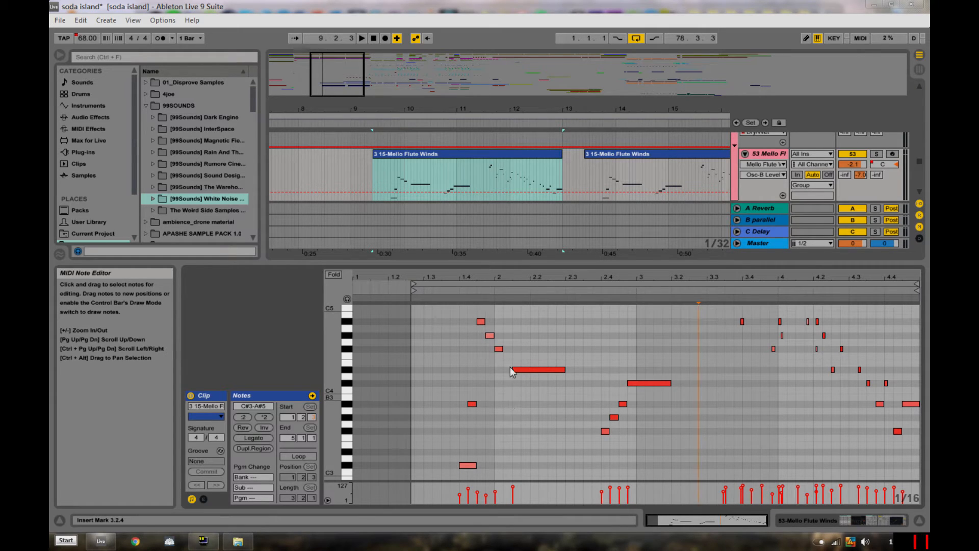
pyautogui.scroll(-4, 510, 369)
pyautogui.scroll(5, 505, 384)
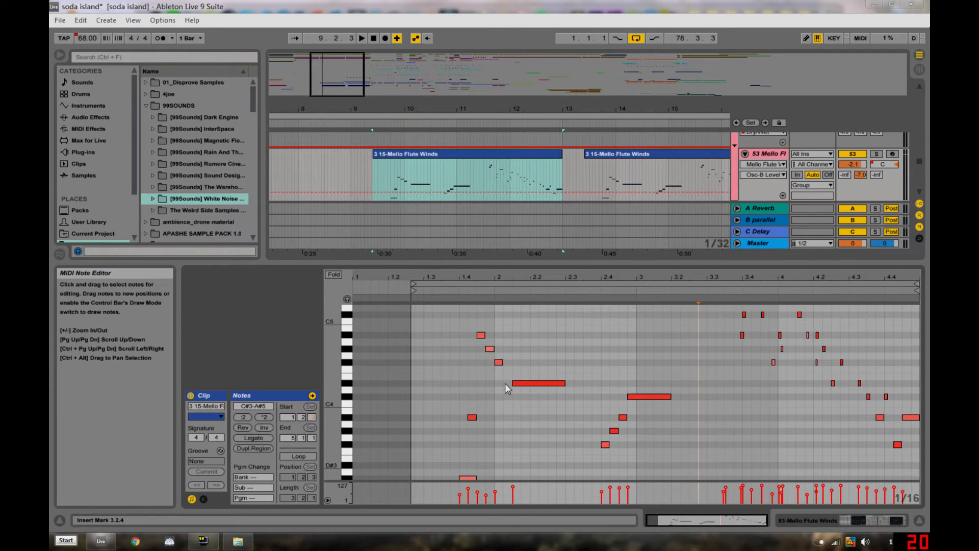
pyautogui.scroll(-2, 505, 383)
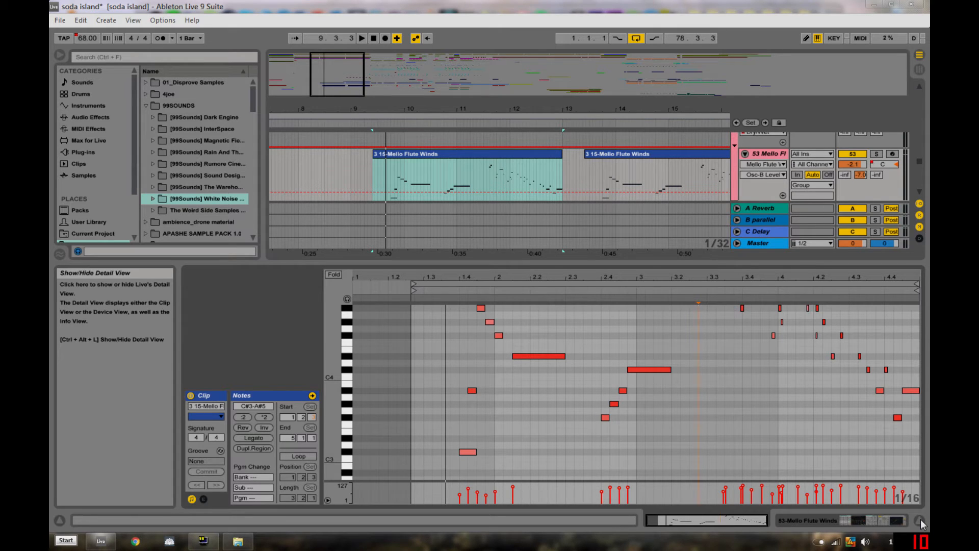
pyautogui.scroll(3, 819, 439)
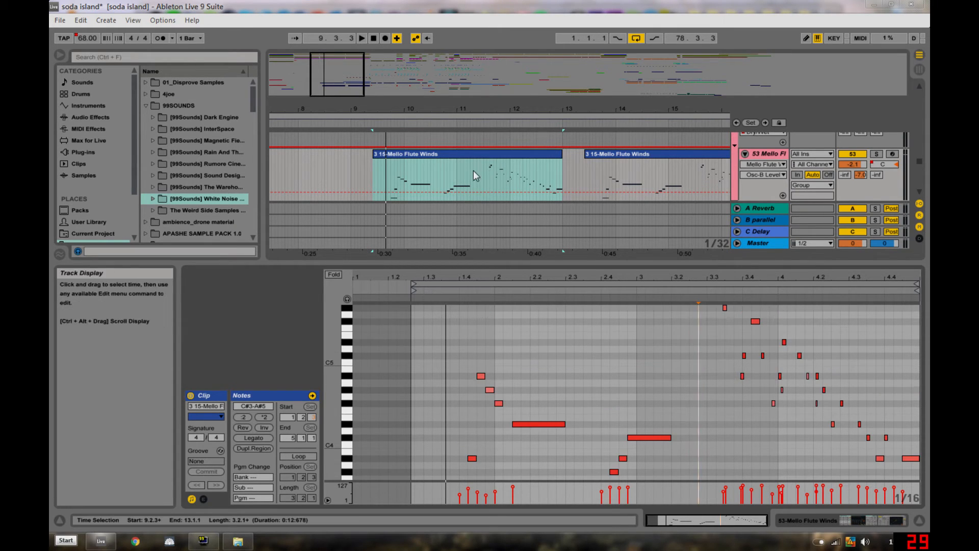
# Audition the flute clip's fast descending run from clip position 3.2.4 while following its notes
pyautogui.click(489, 171)
pyautogui.scroll(1, 733, 414)
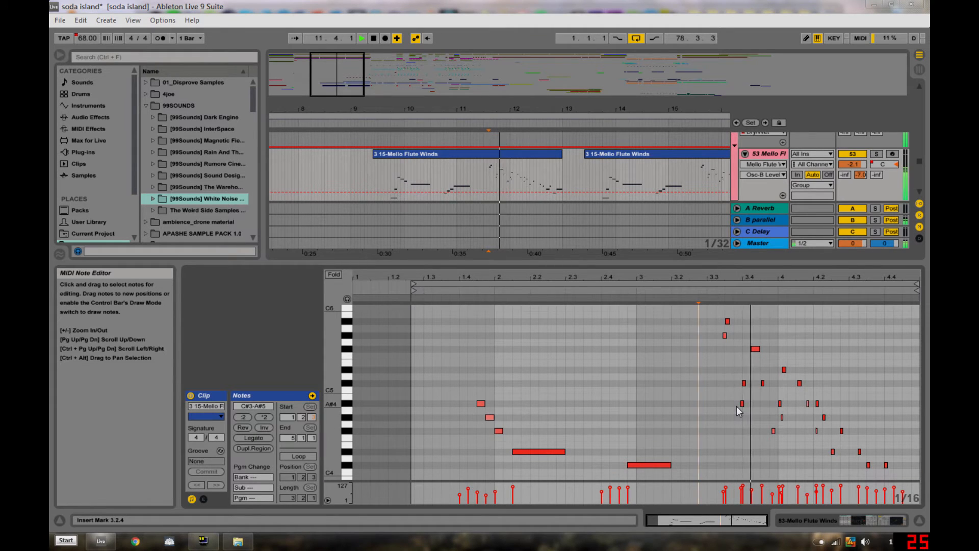
pyautogui.press('space')
pyautogui.press('space')
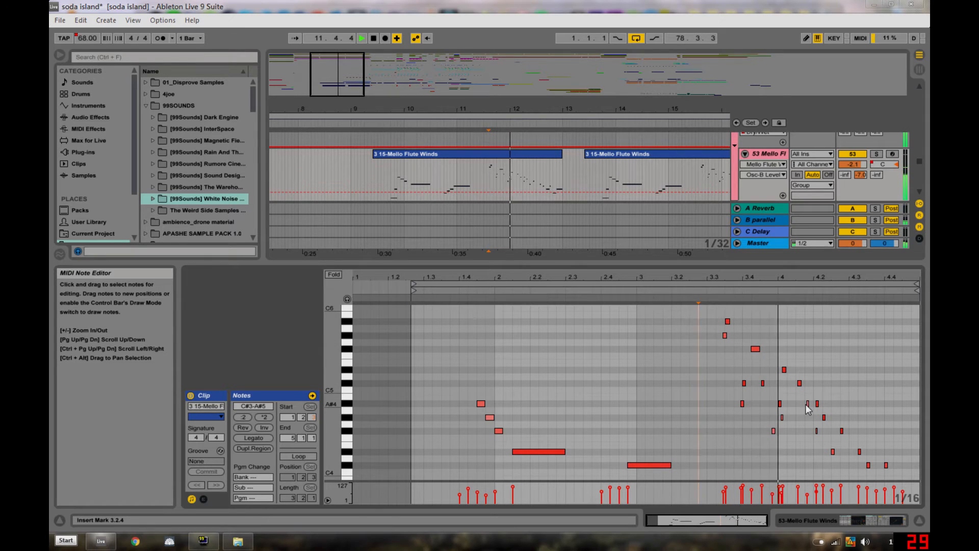
pyautogui.scroll(-3, 804, 407)
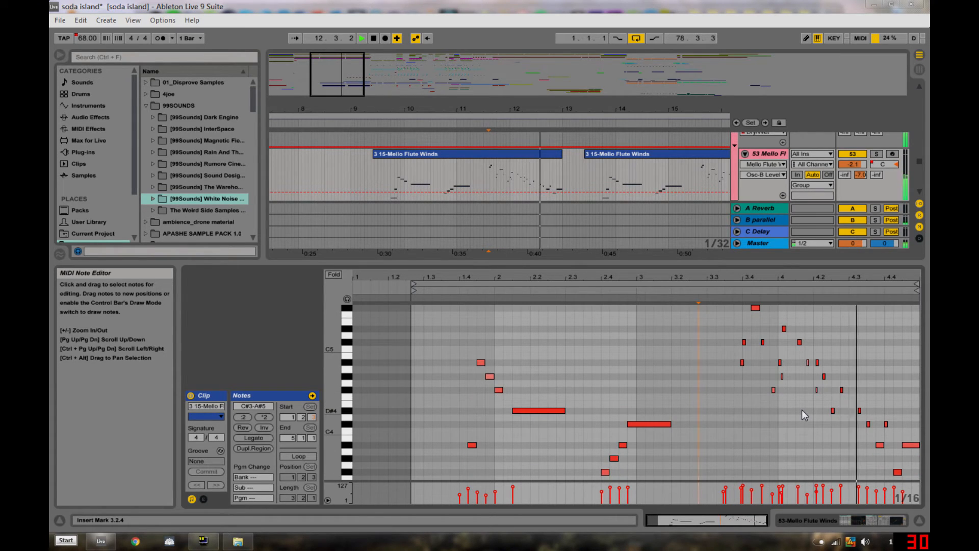
pyautogui.press('space')
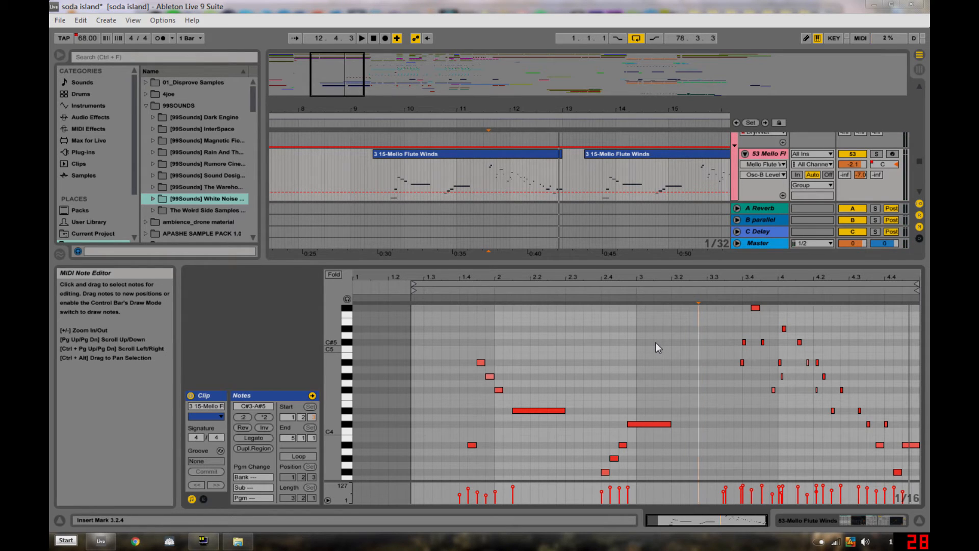
# Audition track 53's flute run from 11.3.4, viewing its short notes around clip positions 3.3 to 4.2 up close
pyautogui.scroll(1, 764, 372)
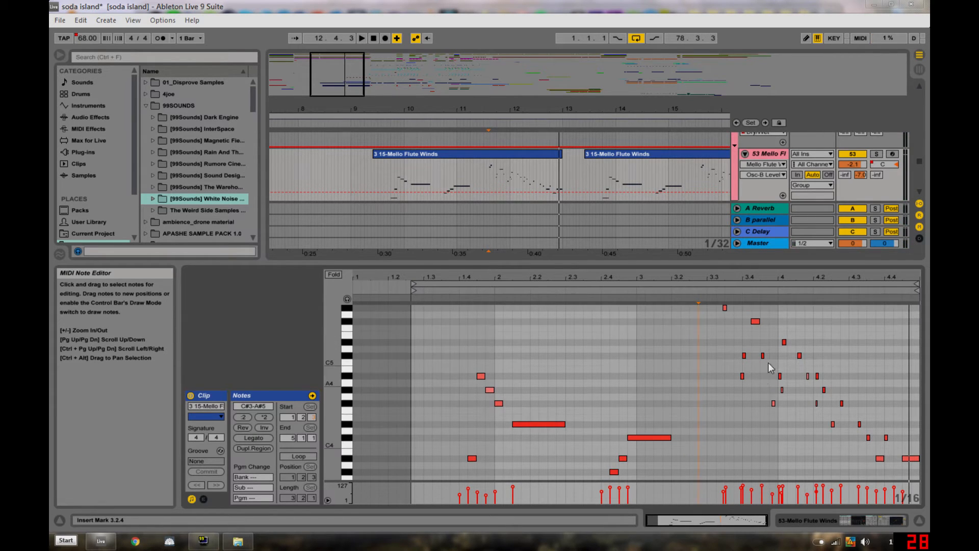
pyautogui.moveTo(788, 278); pyautogui.dragTo(773, 333)
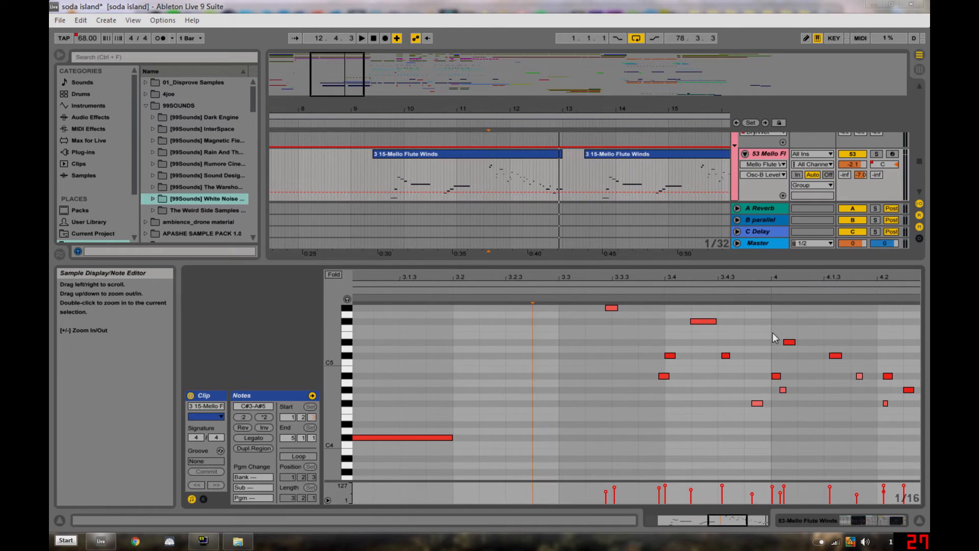
pyautogui.click(784, 390)
pyautogui.click(506, 178)
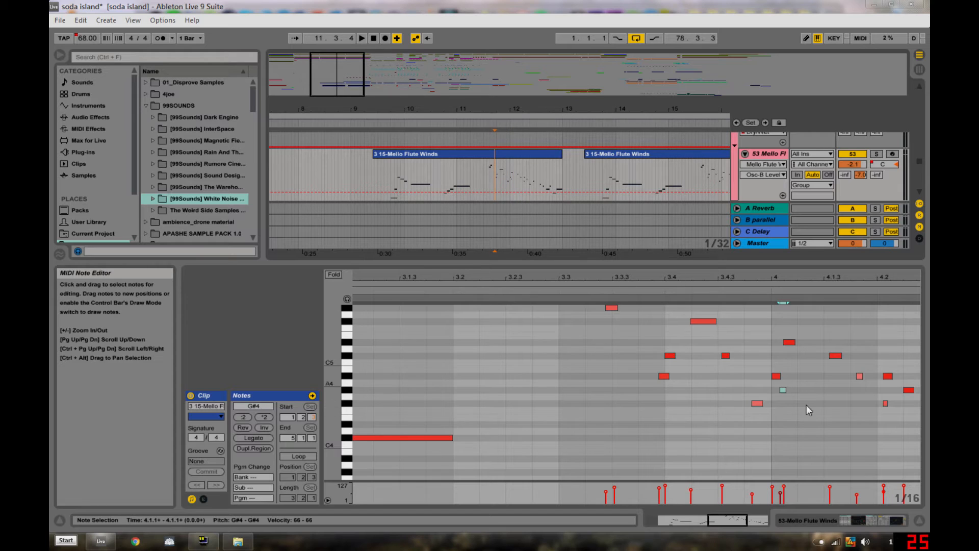
pyautogui.click(492, 187)
pyautogui.press('space')
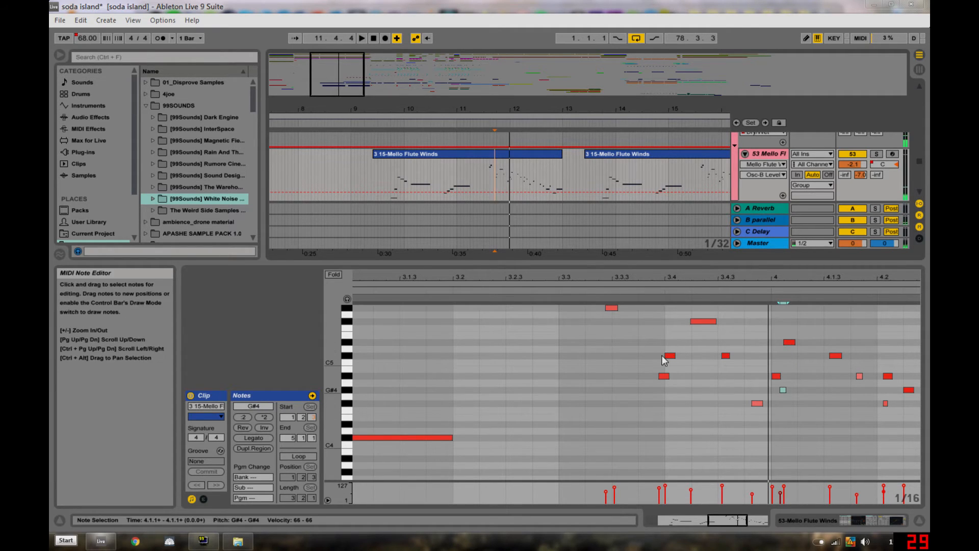
# Select the overlapping A#4 and C#5 notes near clip position 3.4, and hide the flute clip's note editor
pyautogui.moveTo(644, 344); pyautogui.dragTo(691, 379)
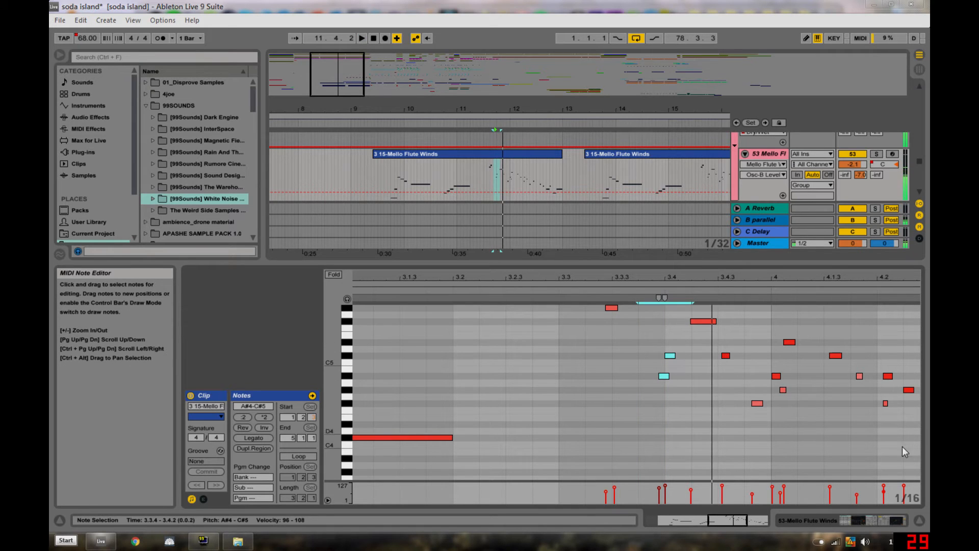
pyautogui.moveTo(697, 282); pyautogui.dragTo(712, 242)
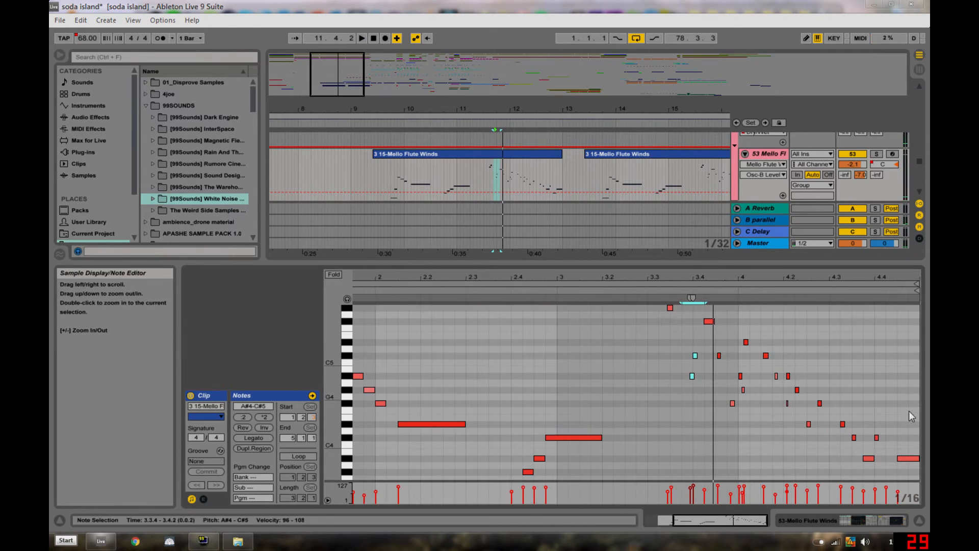
pyautogui.click(917, 521)
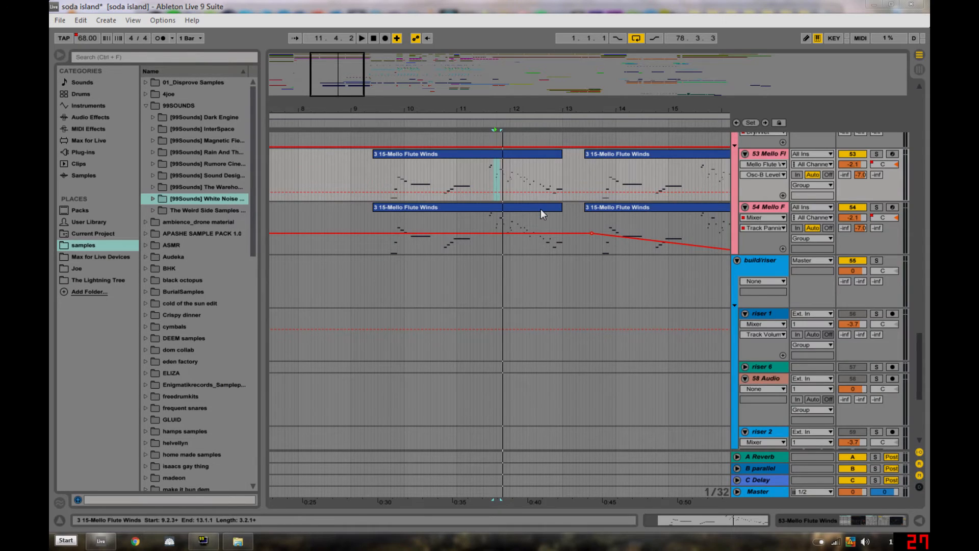
# Select track 54's second Mello Flute Winds clip, starting at 13.2.3, to examine its falling track panning automation
pyautogui.scroll(1, 541, 209)
pyautogui.moveTo(635, 110); pyautogui.dragTo(481, 97)
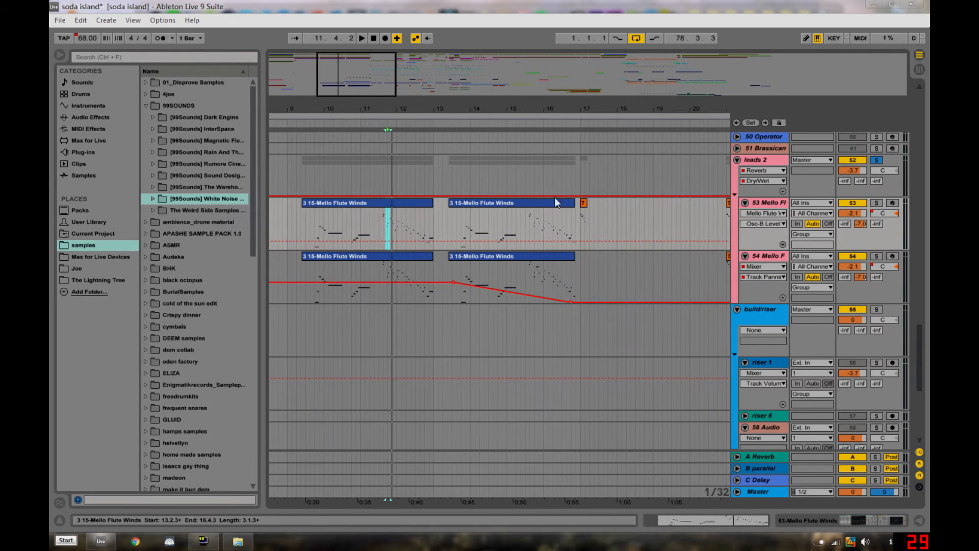
pyautogui.scroll(1, 375, 201)
pyautogui.scroll(1, 376, 200)
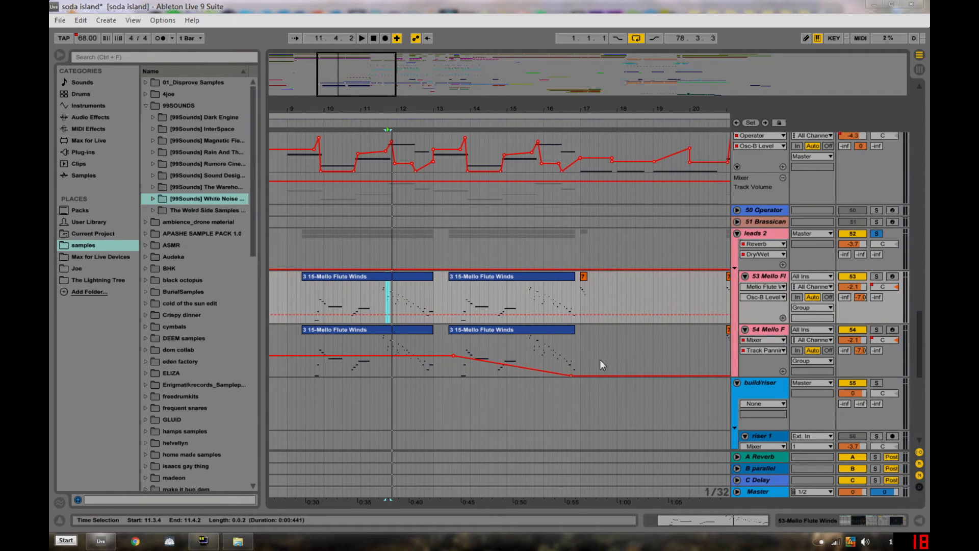
pyautogui.click(450, 369)
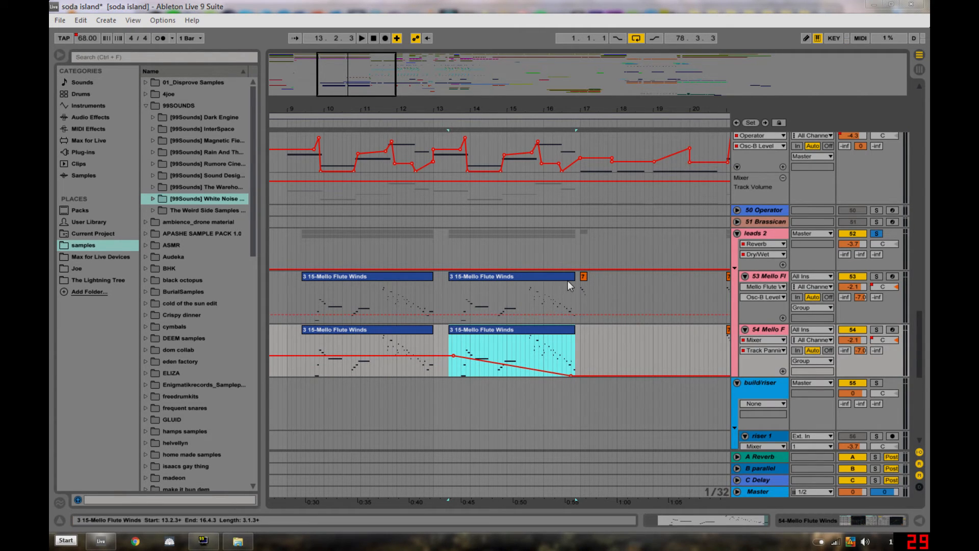
# Unfold the synth 2 track and select its first 32-Operator clip
pyautogui.scroll(-10, 518, 313)
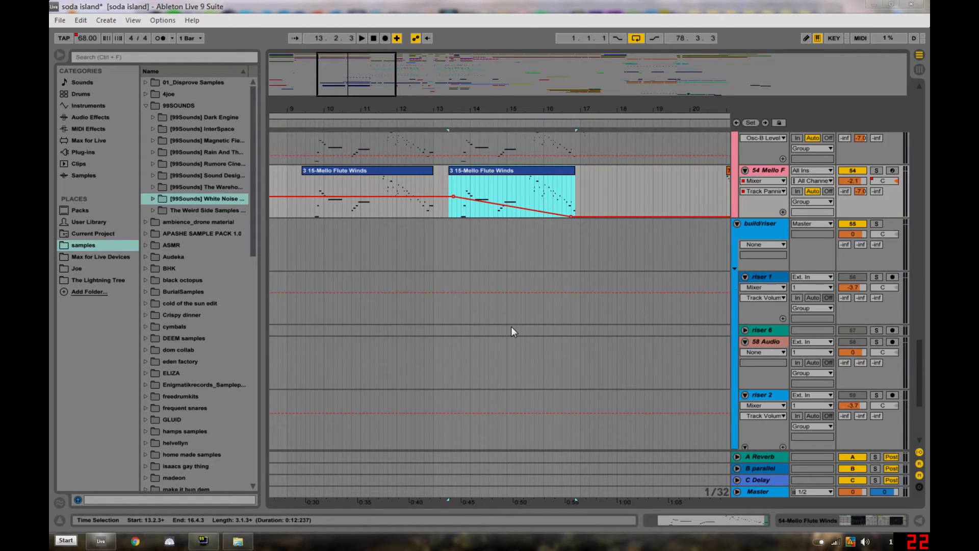
pyautogui.scroll(10, 495, 322)
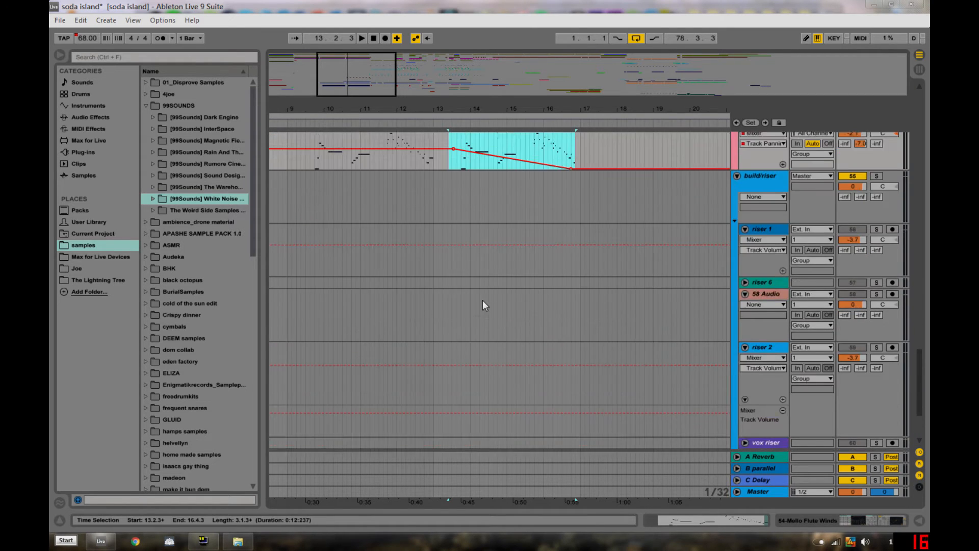
pyautogui.scroll(3, 487, 296)
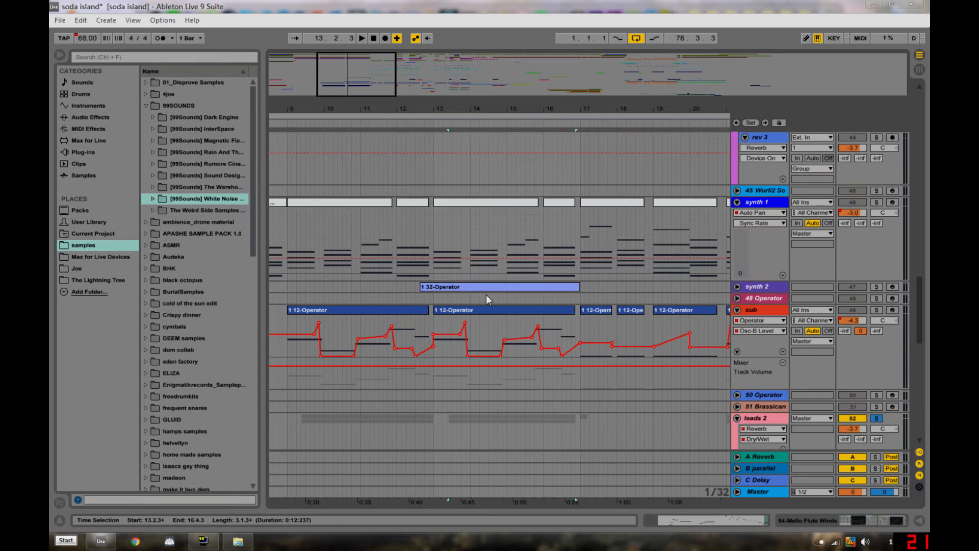
pyautogui.click(736, 286)
pyautogui.click(448, 287)
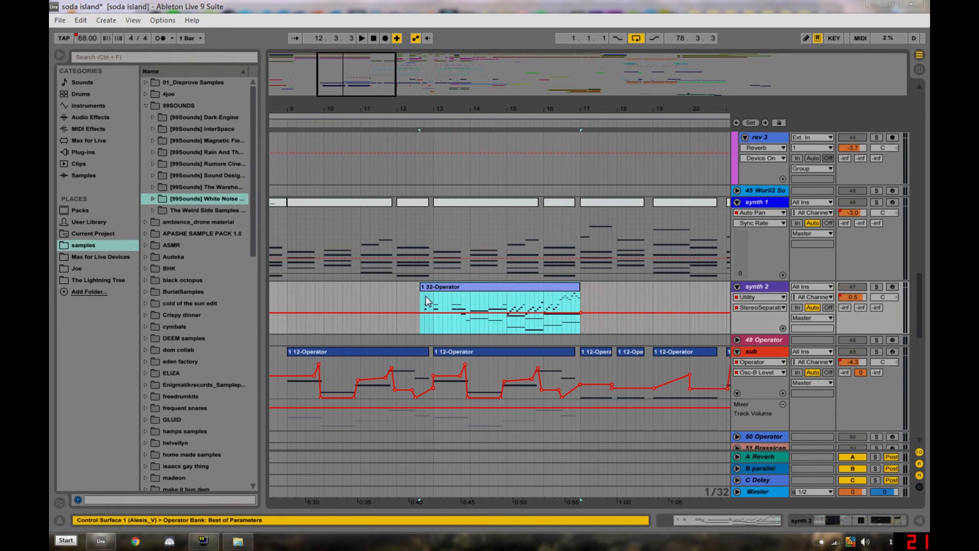
# Solo the synth 2 track and audition its 32-Operator clip from 12.3.3
pyautogui.scroll(-2, 434, 291)
pyautogui.scroll(2, 435, 292)
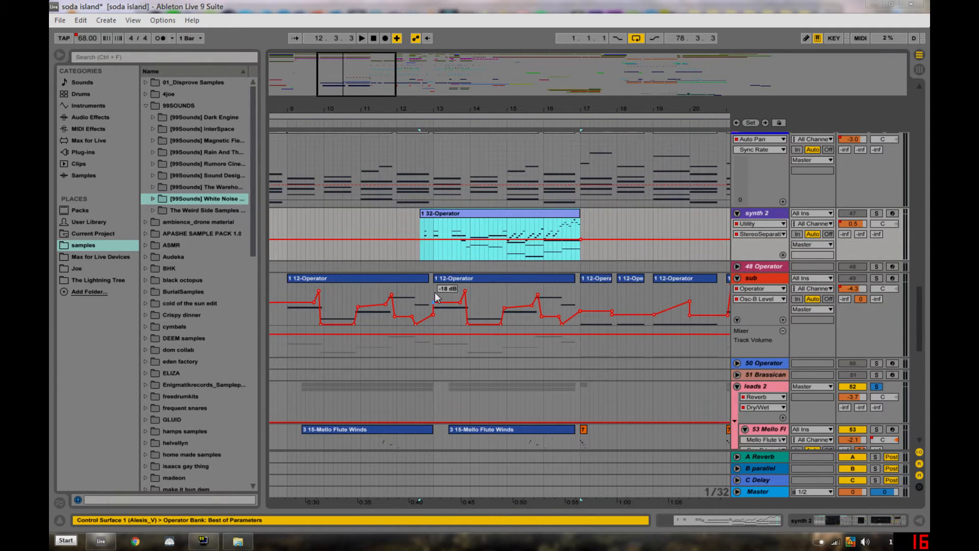
pyautogui.press('space')
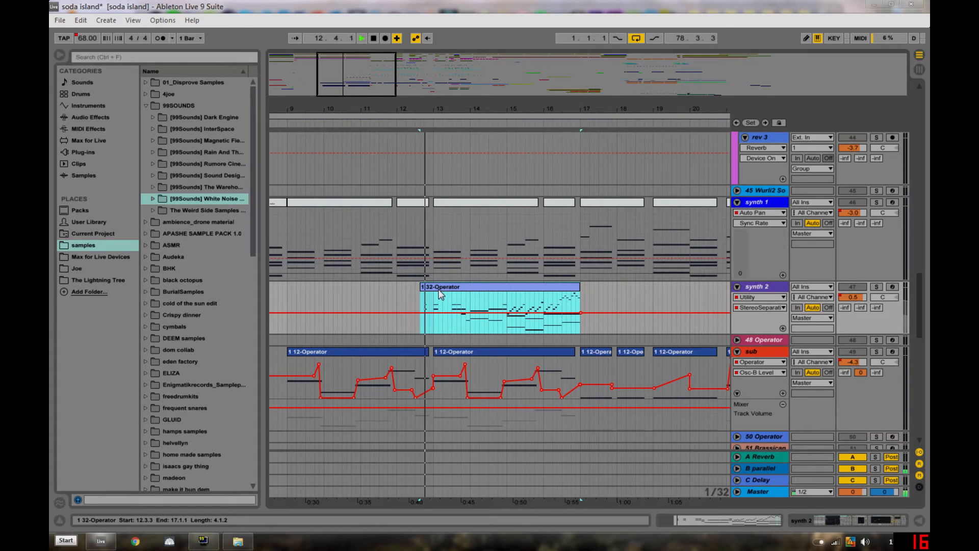
pyautogui.click(876, 286)
pyautogui.click(461, 286)
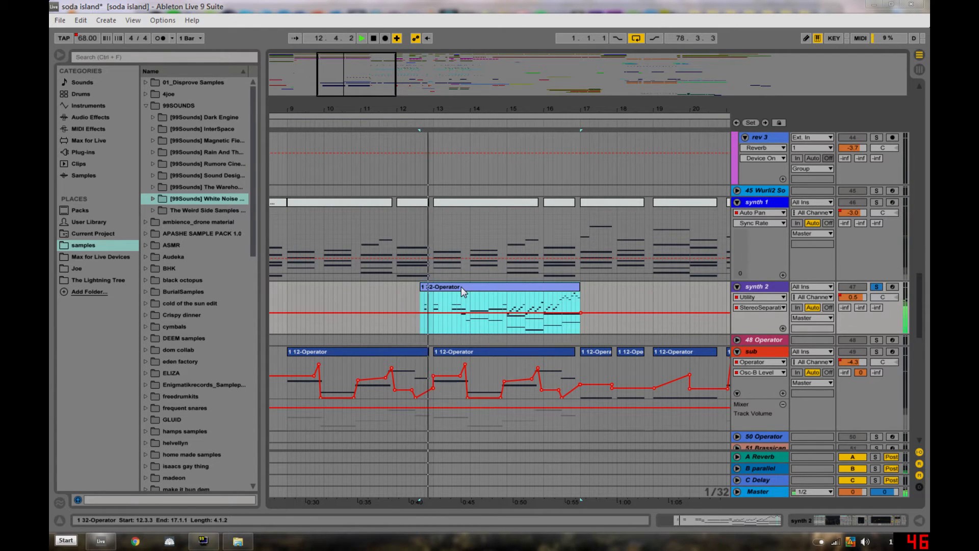
# Examine synth 2's device chain with the Operator's Osc-B Level automation shown, and audition the sound
pyautogui.click(868, 522)
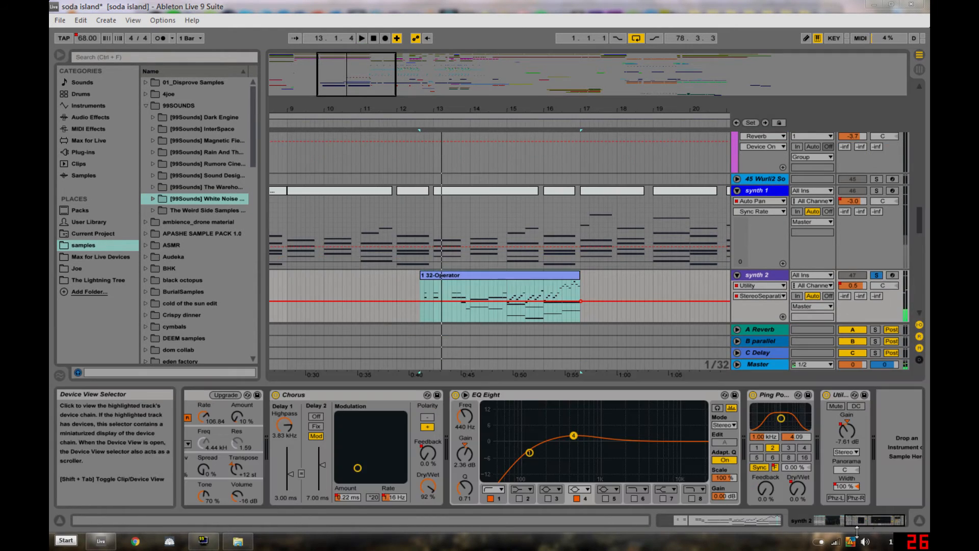
pyautogui.click(831, 521)
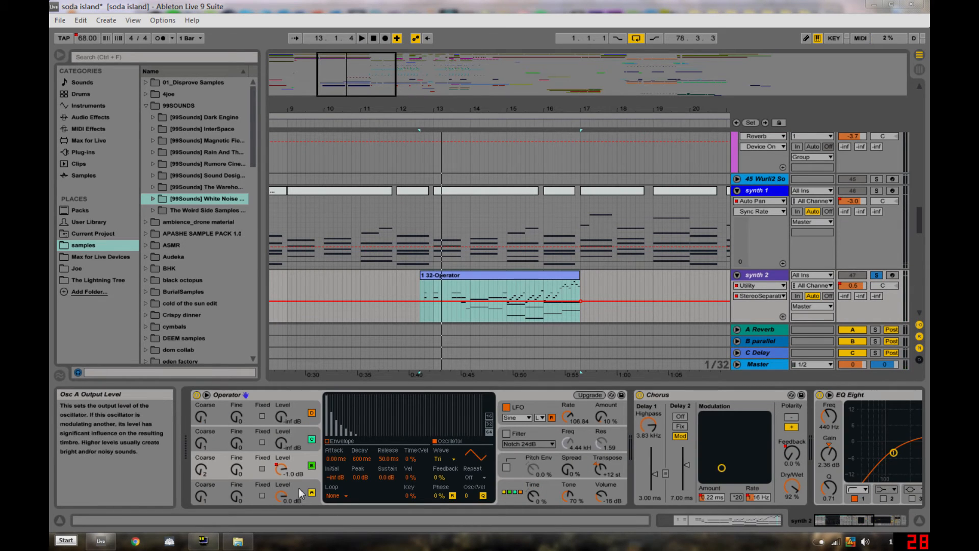
pyautogui.click(301, 462)
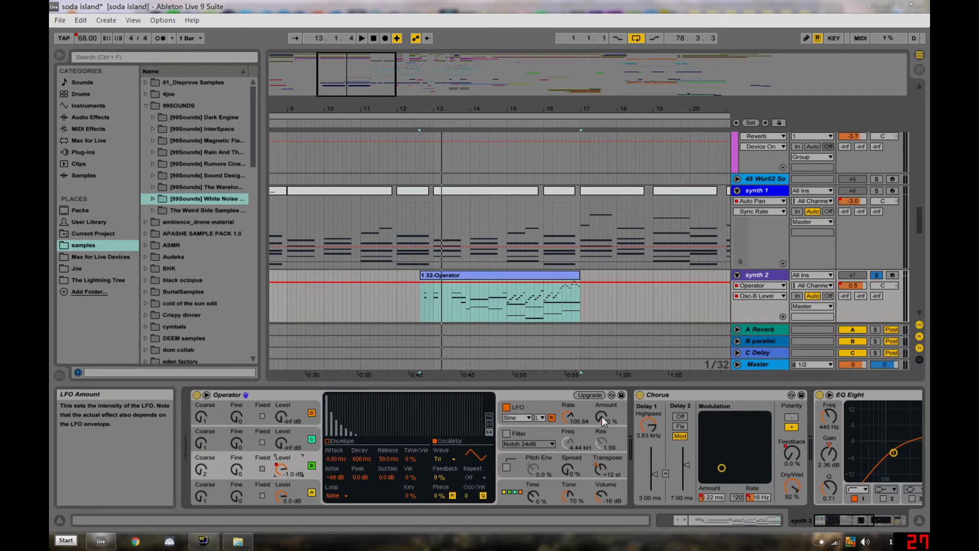
pyautogui.press('space')
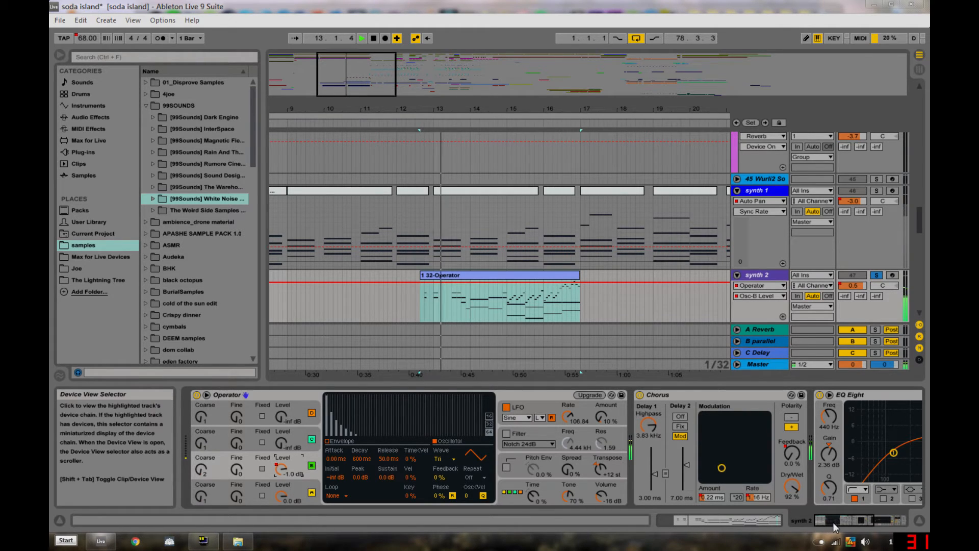
pyautogui.press('space')
pyautogui.click(899, 518)
pyautogui.click(840, 519)
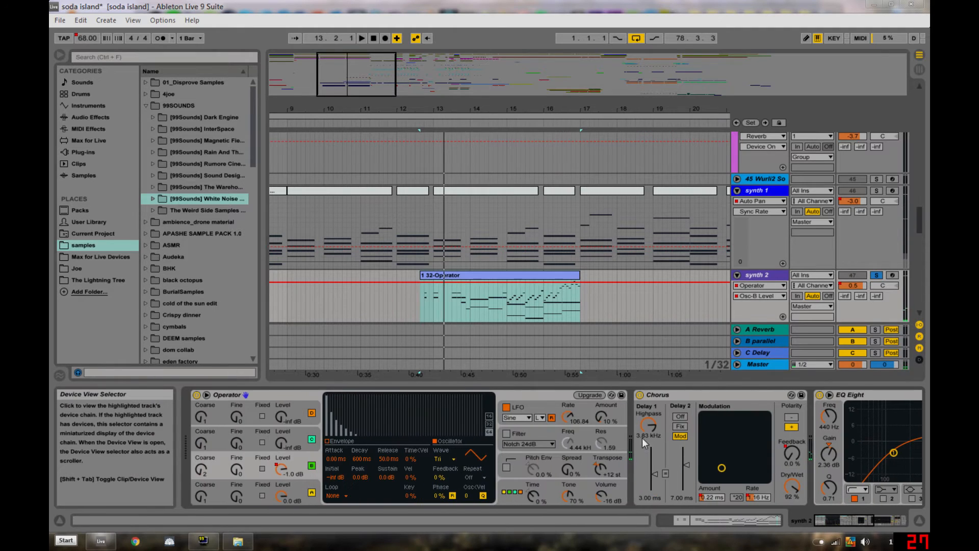
# Compare synth 2's sound with its Chorus turned off and on again, and look over the remaining effects
pyautogui.click(678, 396)
pyautogui.click(849, 521)
pyautogui.press('space')
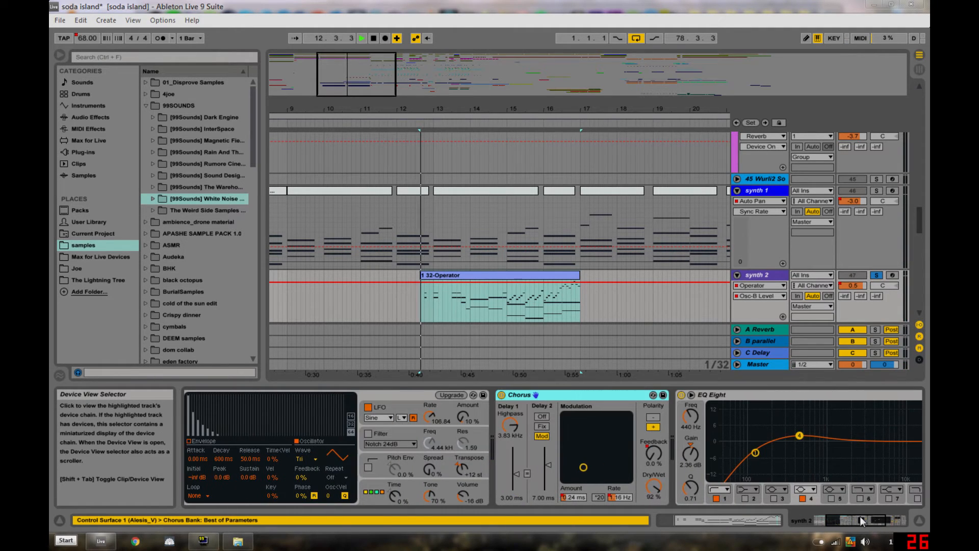
pyautogui.click(879, 513)
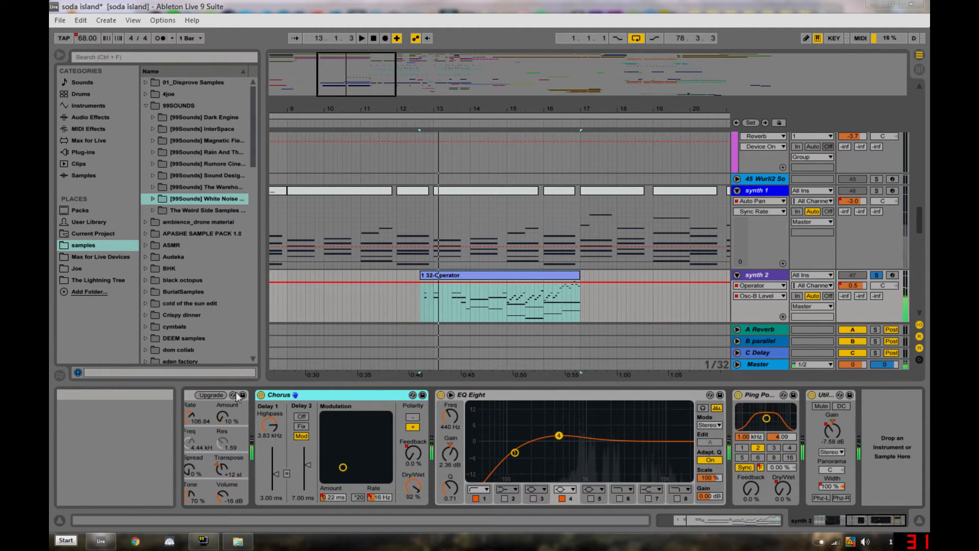
pyautogui.click(261, 394)
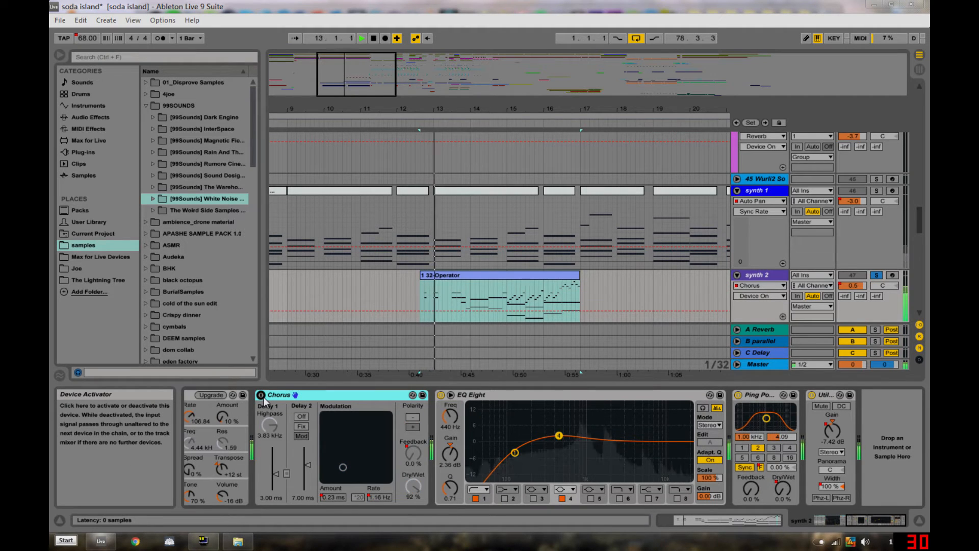
pyautogui.press('space')
pyautogui.moveTo(855, 521); pyautogui.dragTo(816, 520)
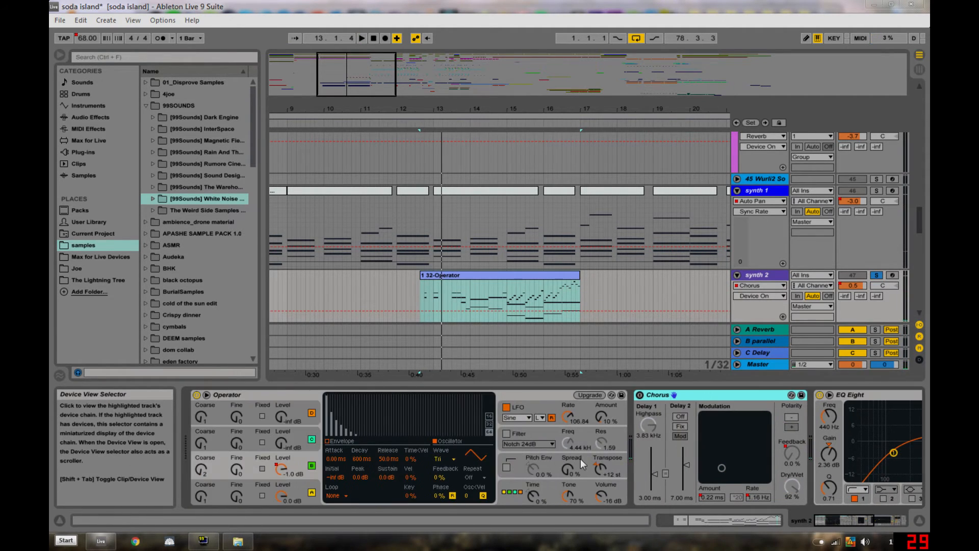
pyautogui.click(640, 395)
pyautogui.press('space')
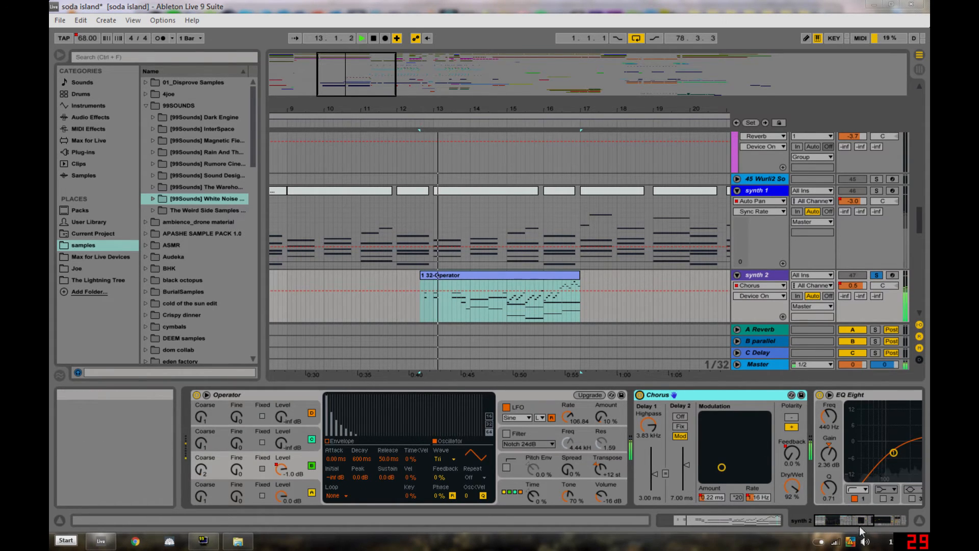
pyautogui.moveTo(863, 521); pyautogui.dragTo(897, 521)
pyautogui.press('space')
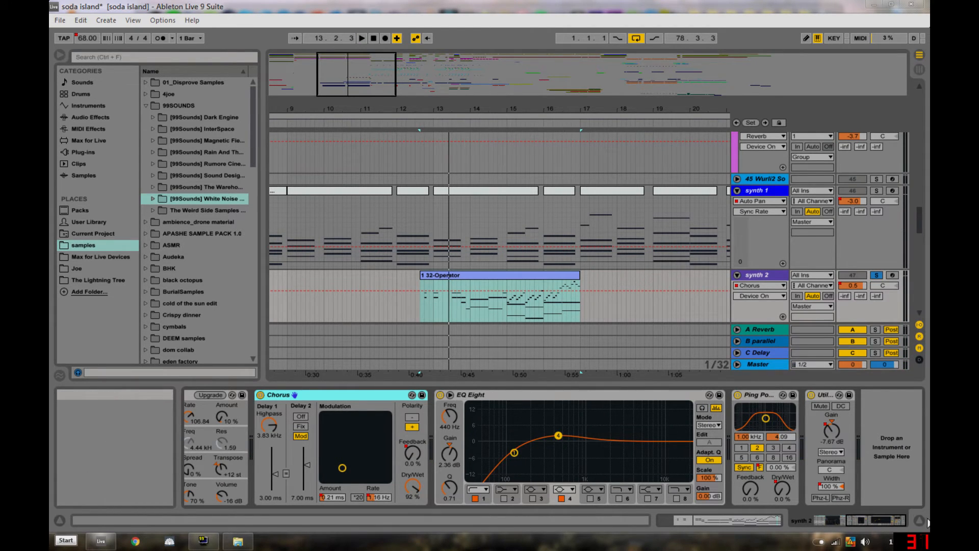
# Unsolo synth 2 and hide its device chain, with the arrangement shown from bars 1 to 41
pyautogui.click(473, 108)
pyautogui.moveTo(472, 108)
pyautogui.mouseDown()
pyautogui.moveTo(478, 92)
pyautogui.moveTo(415, 58)
pyautogui.mouseUp()
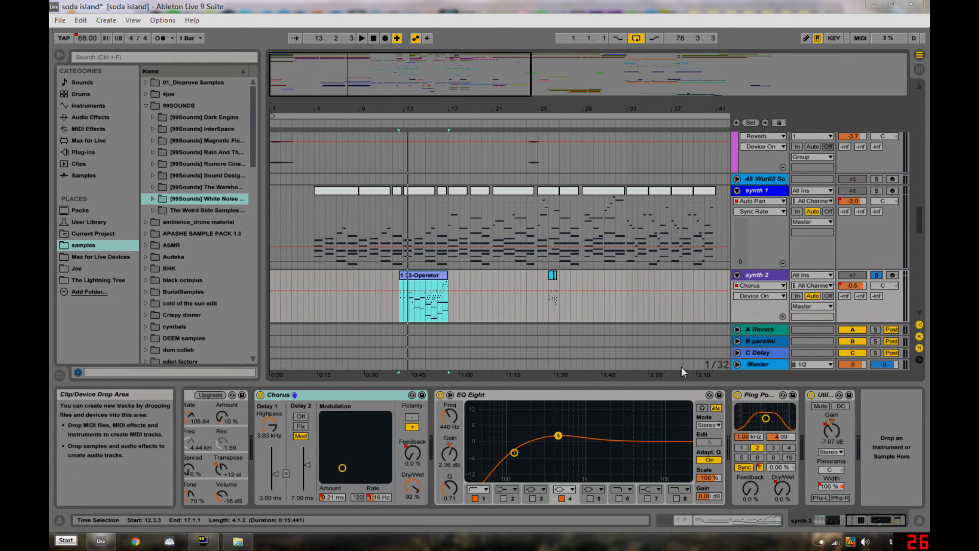
pyautogui.click(876, 275)
pyautogui.click(920, 520)
# Audition the rev 1 track's repeated hits within the full mix from bar 13
pyautogui.scroll(2, 381, 342)
pyautogui.scroll(6, 383, 340)
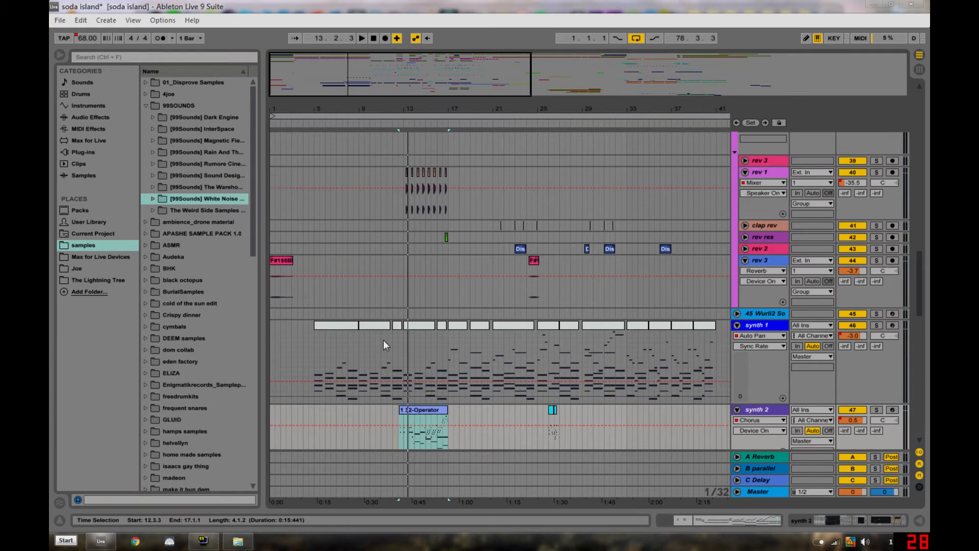
pyautogui.click(403, 267)
pyautogui.moveTo(403, 109); pyautogui.dragTo(405, 110)
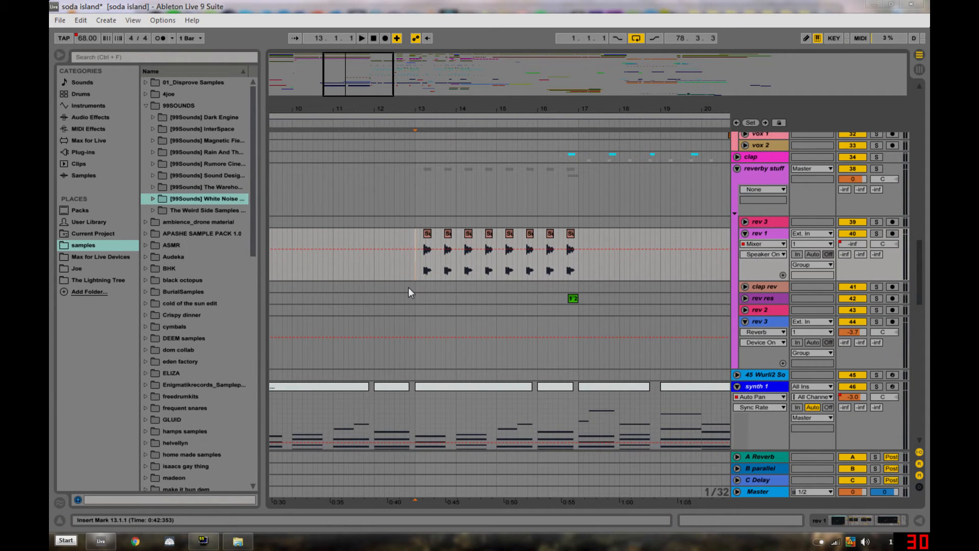
pyautogui.press('space')
pyautogui.moveTo(419, 106); pyautogui.dragTo(418, 123)
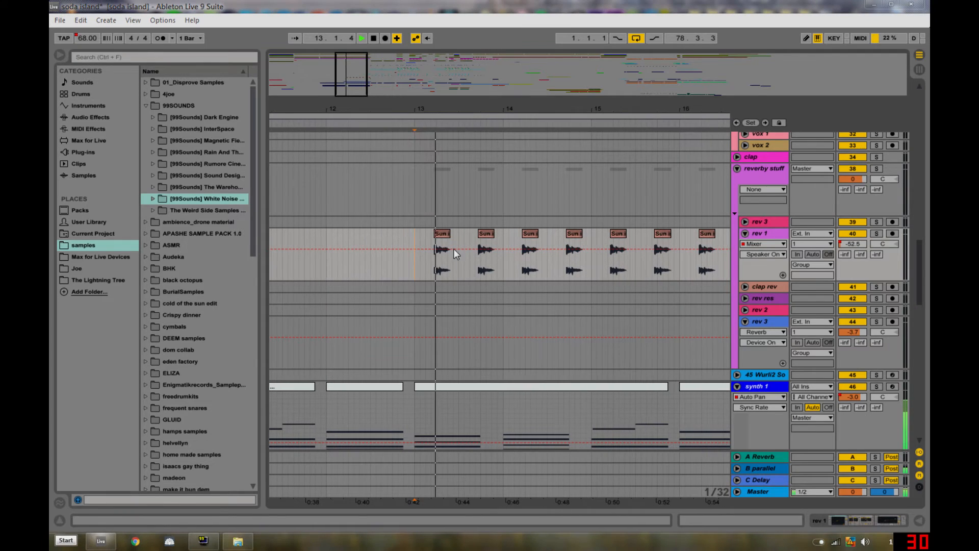
pyautogui.press('space')
# Show rev 1's Track Volume automation, and audition the track soloed from bar 13 while following its curve
pyautogui.click(855, 244)
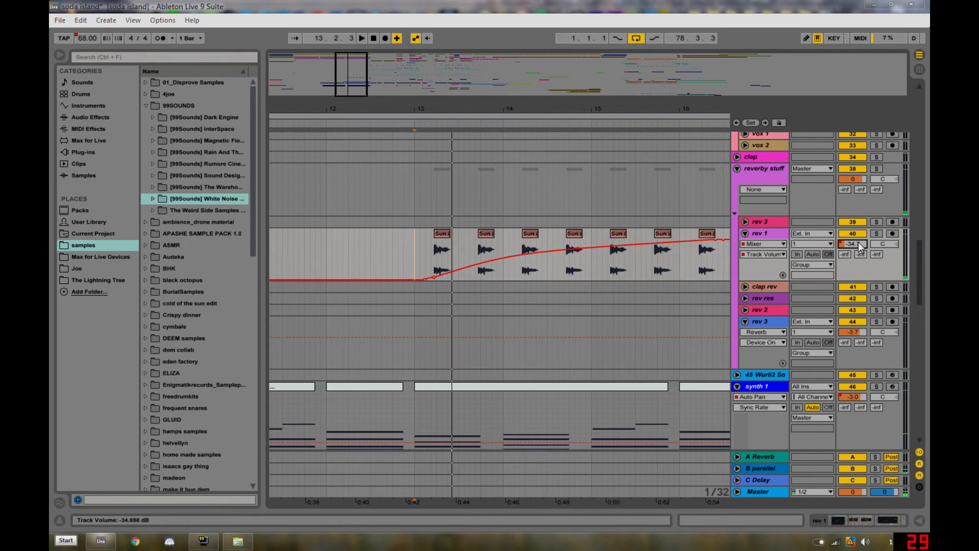
pyautogui.click(876, 234)
pyautogui.press('space')
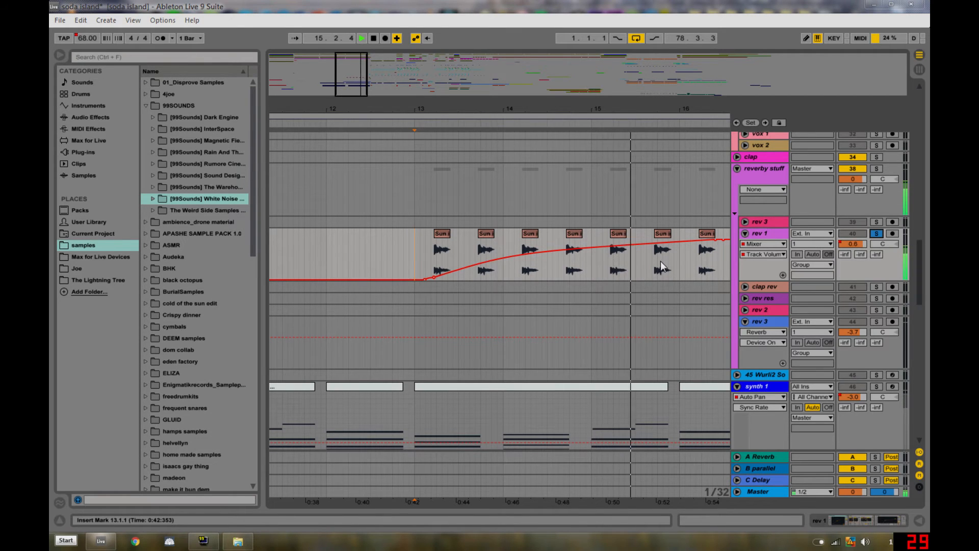
pyautogui.click(768, 232)
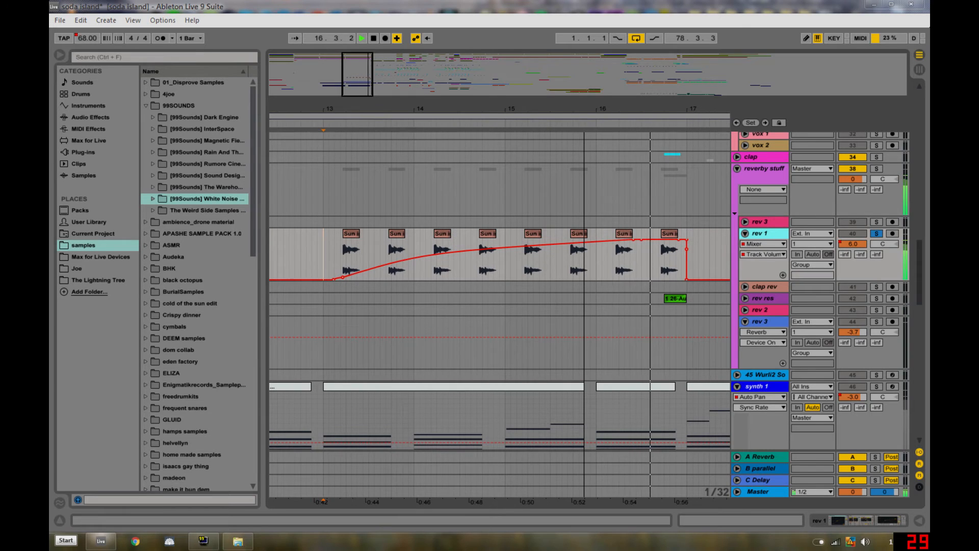
# Stop playback and look through rev 1's device chain, covering the Compressor, Reverb, EQ Eight and Utility
pyautogui.press('space')
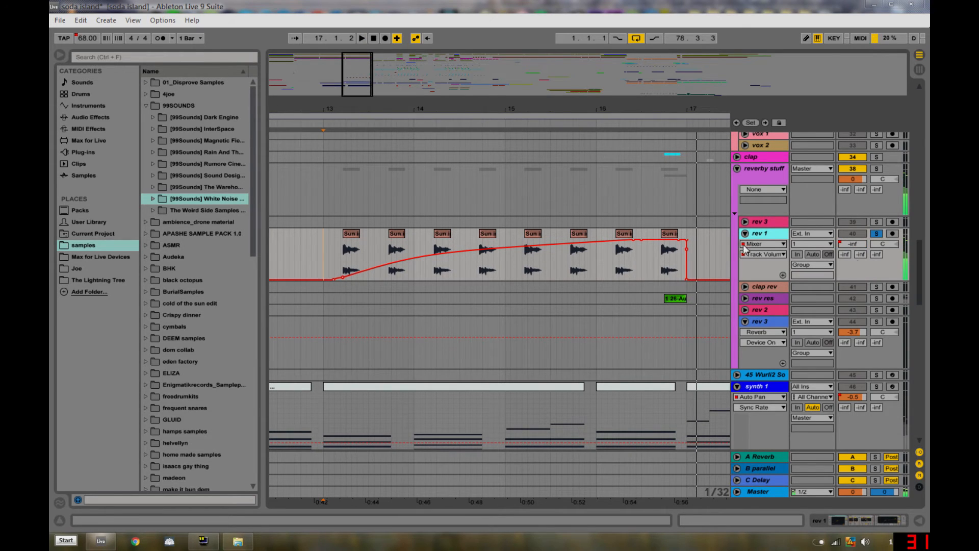
pyautogui.moveTo(612, 98); pyautogui.dragTo(563, 106)
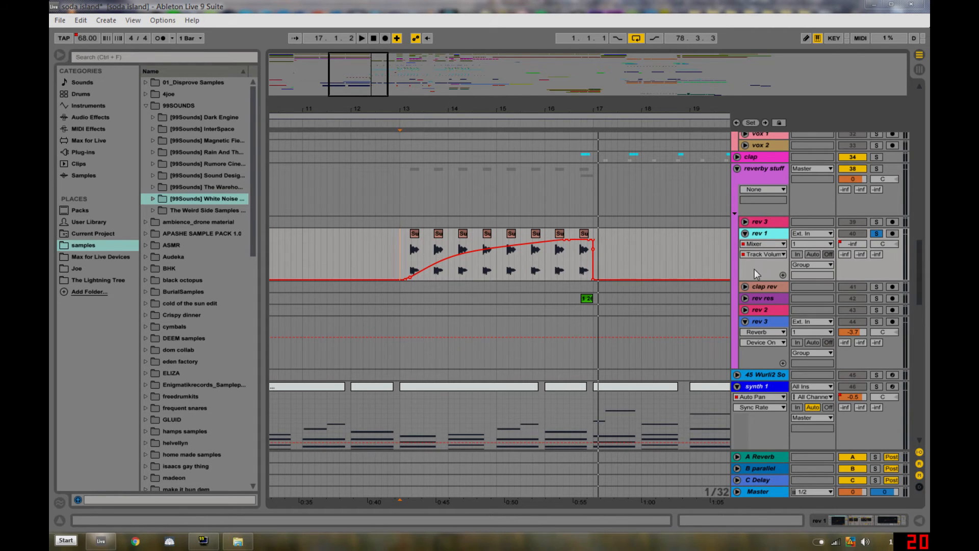
pyautogui.click(852, 519)
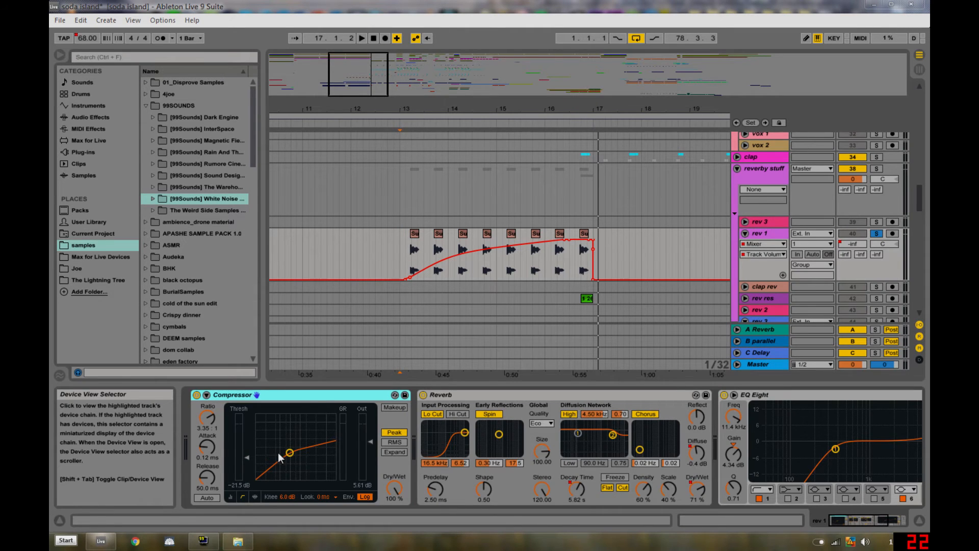
pyautogui.click(491, 395)
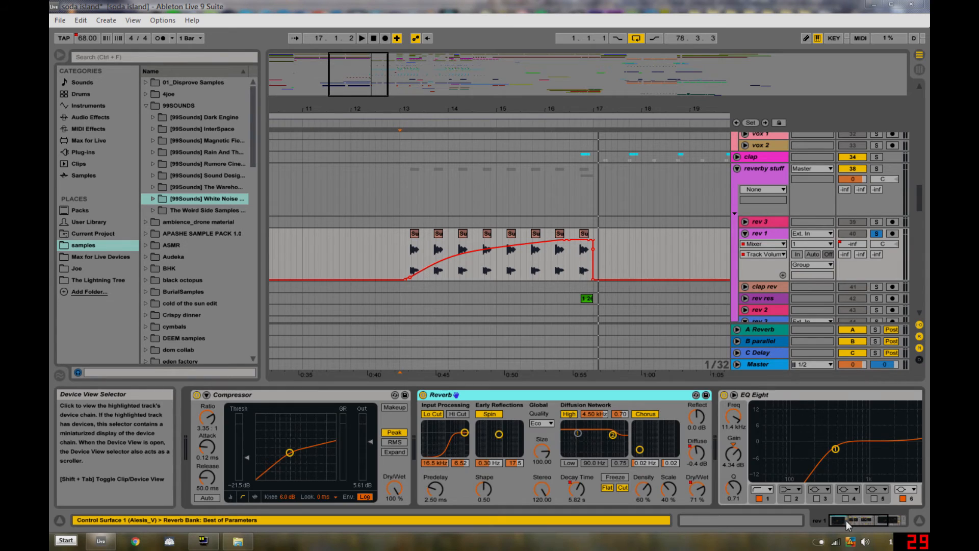
pyautogui.click(898, 519)
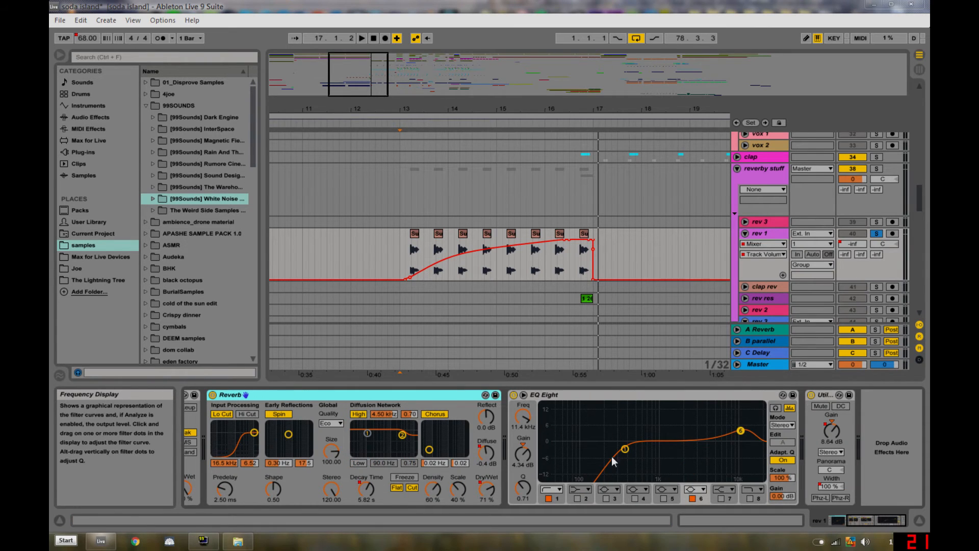
pyautogui.click(862, 519)
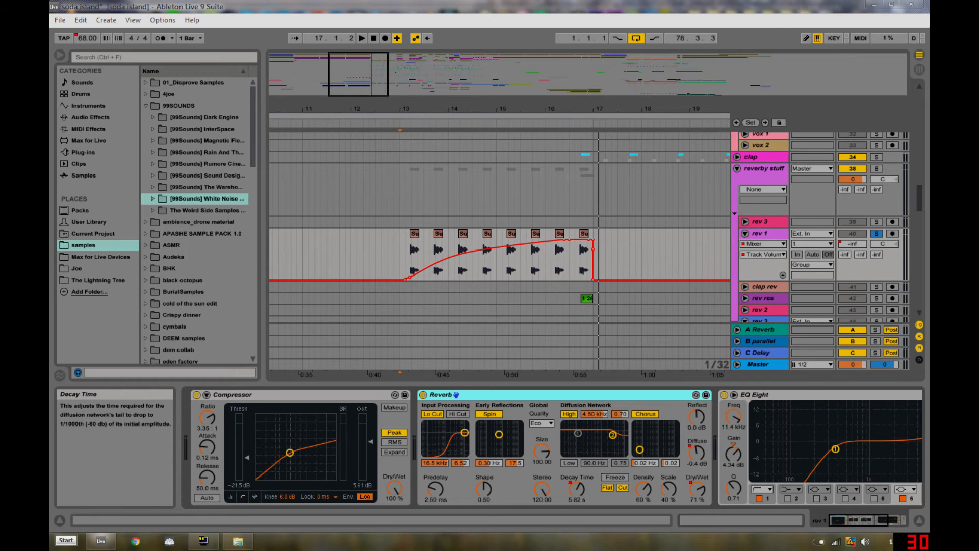
# Show the automation of rev 1's Reverb Decay Time, followed by its Diffuse Level, and hide the device chain
pyautogui.click(574, 489)
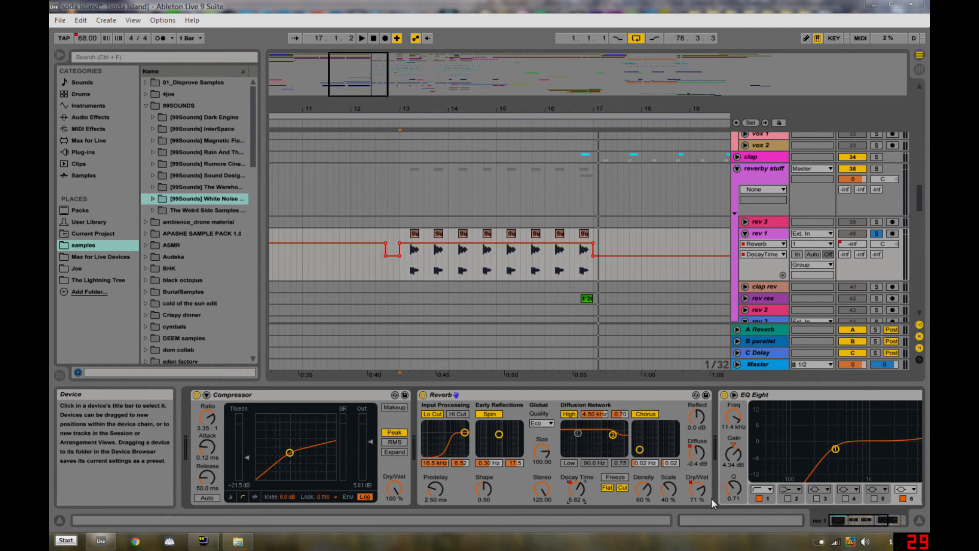
pyautogui.click(702, 456)
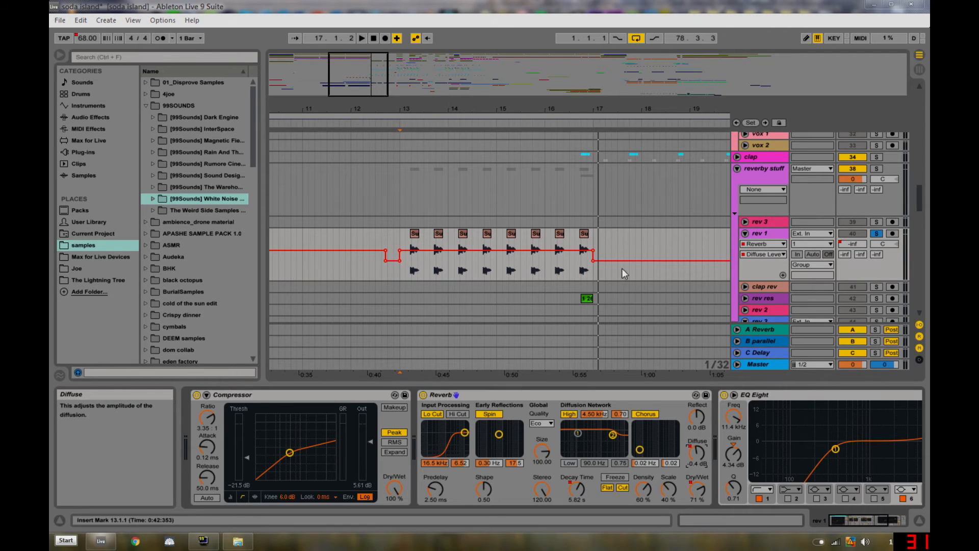
pyautogui.click(919, 521)
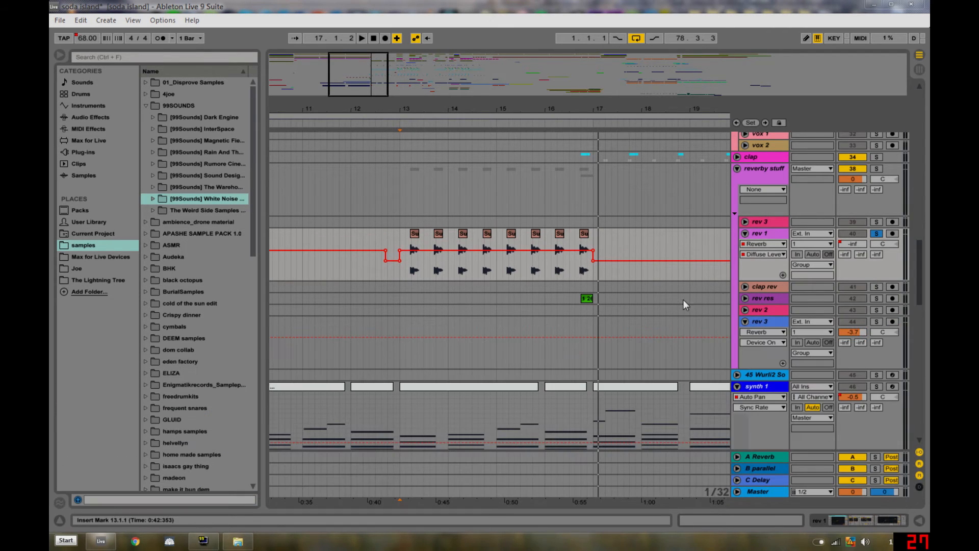
# Unfold the rev res track and audition its short clip soloed, just before bar 17
pyautogui.click(765, 310)
pyautogui.click(756, 299)
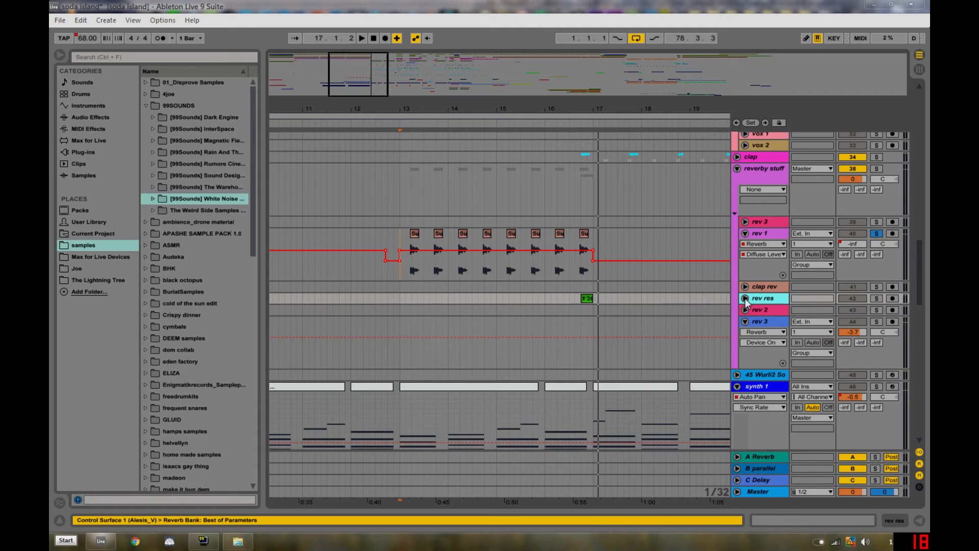
pyautogui.click(745, 299)
pyautogui.click(585, 301)
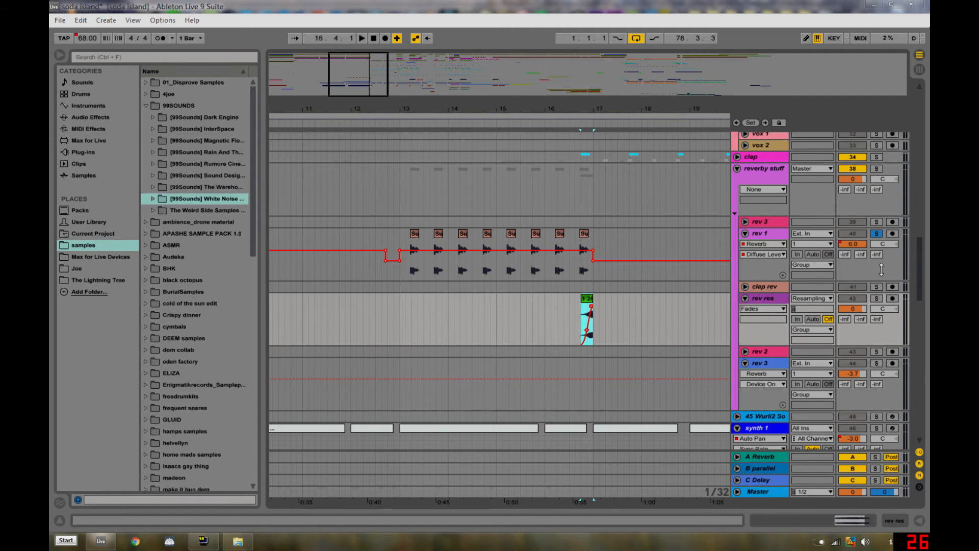
pyautogui.click(878, 299)
pyautogui.press('space')
pyautogui.press('space')
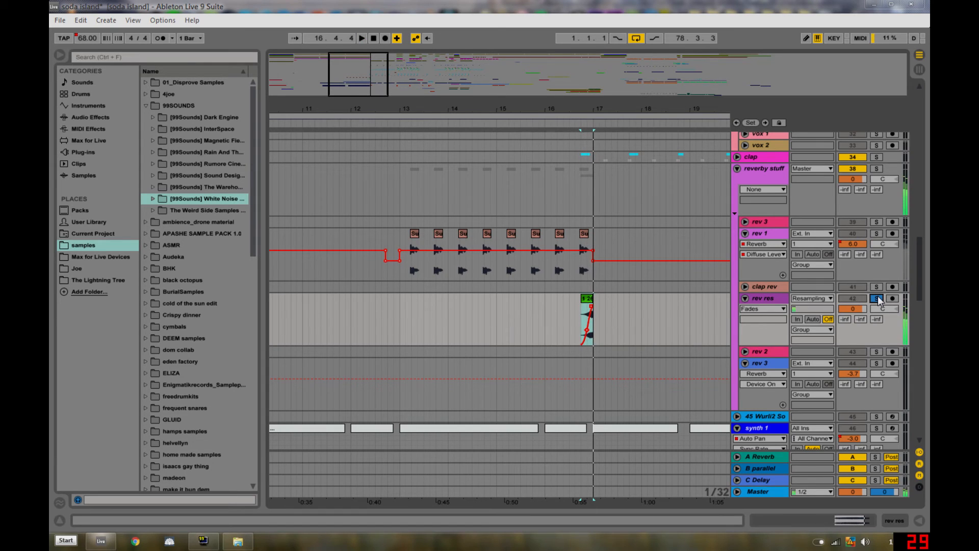
# Unsolo rev res and audition the lead-up to bar 17 within the full mix
pyautogui.click(878, 299)
pyautogui.click(469, 296)
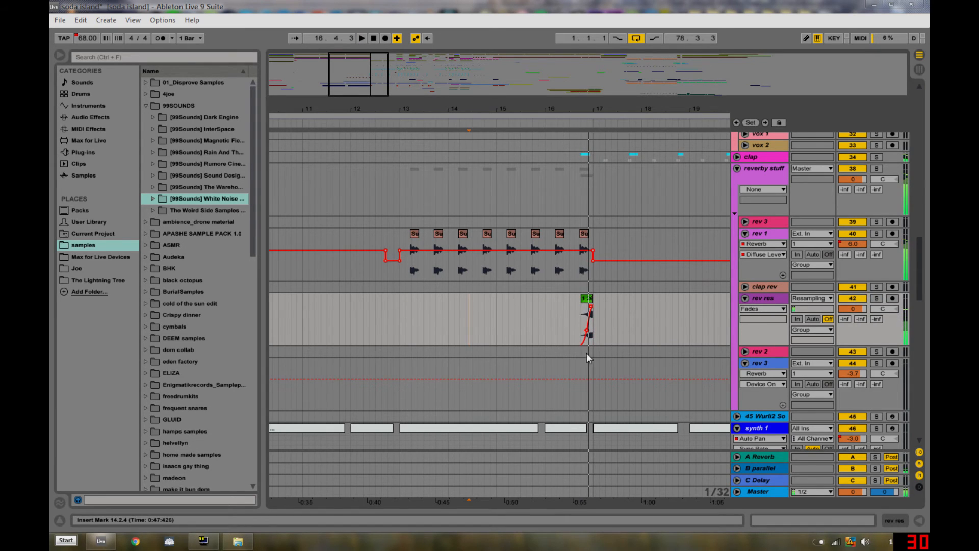
pyautogui.click(372, 319)
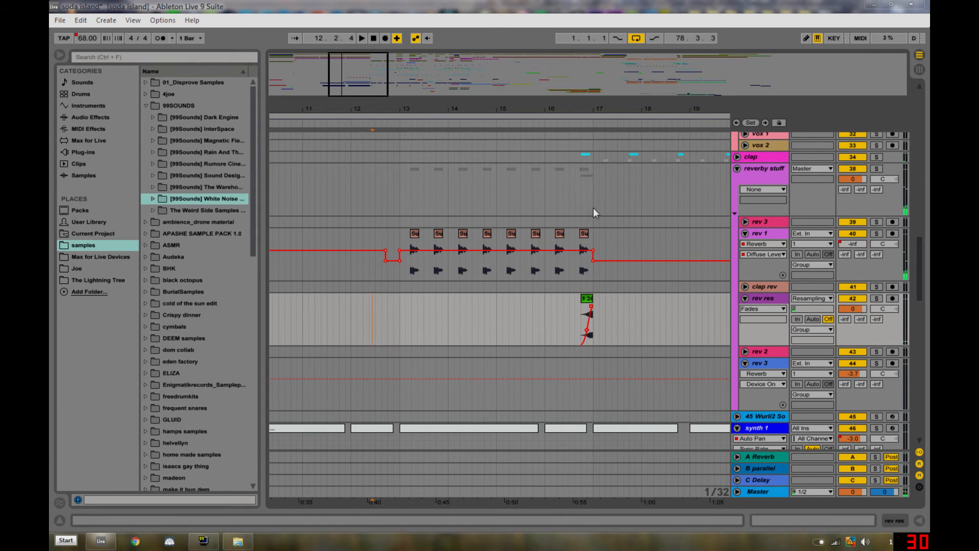
# Solo amb 5, audition its short gentle-waves clip right before bar 17, and unsolo the track
pyautogui.scroll(3, 532, 332)
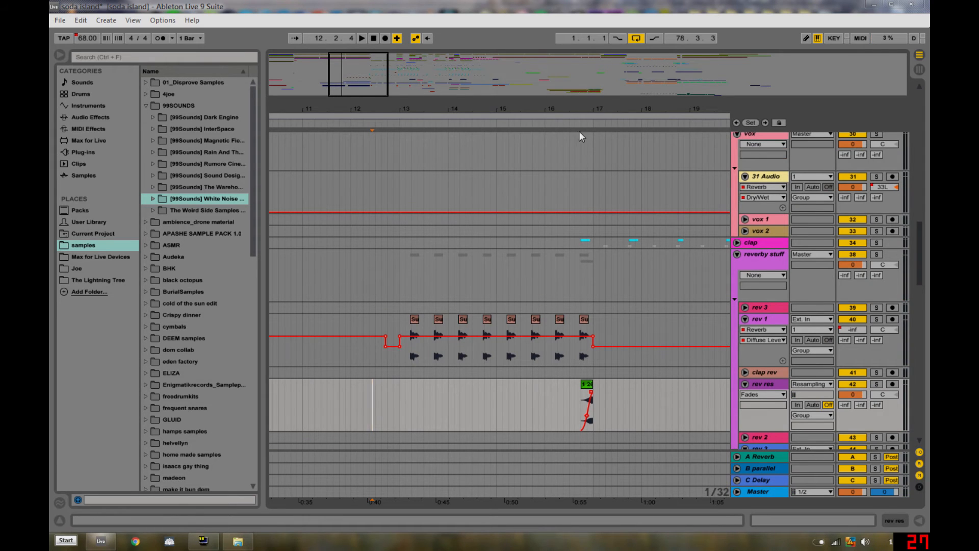
pyautogui.moveTo(551, 111); pyautogui.dragTo(631, 103)
pyautogui.scroll(9, 553, 230)
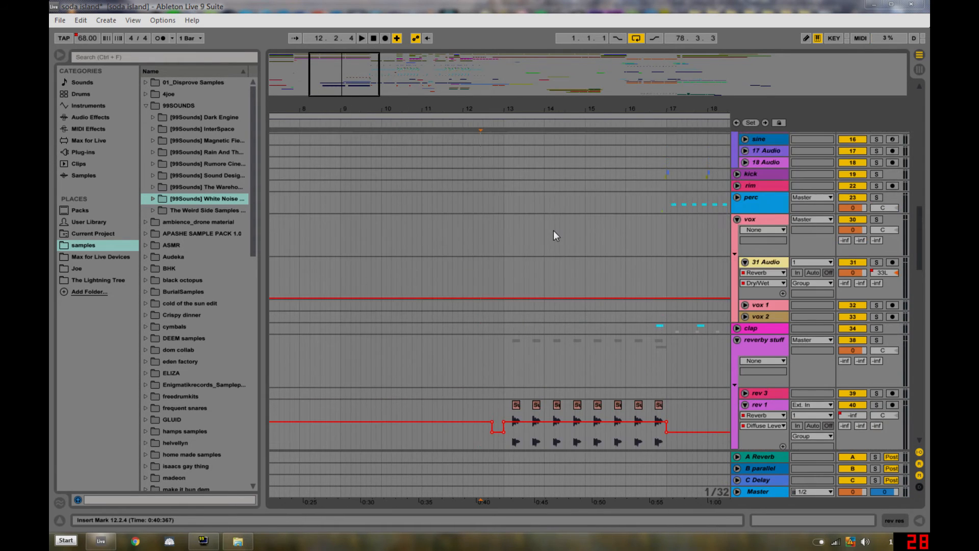
pyautogui.scroll(11, 555, 241)
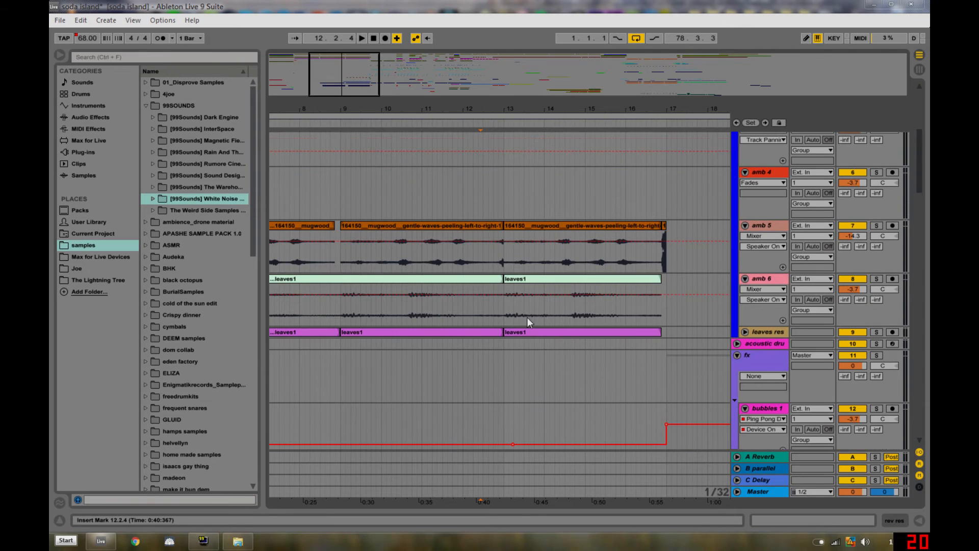
pyautogui.click(664, 226)
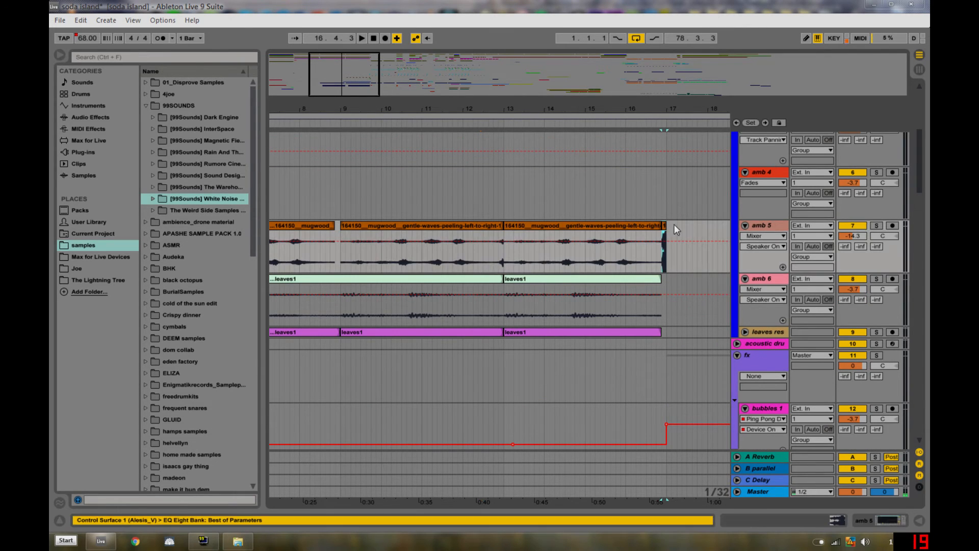
pyautogui.click(876, 225)
pyautogui.moveTo(678, 109); pyautogui.dragTo(677, 153)
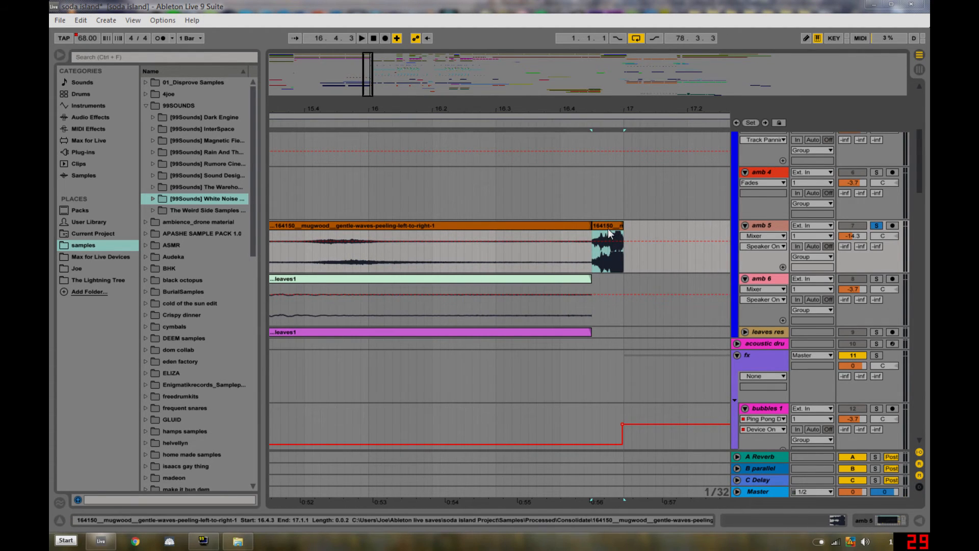
pyautogui.press('space')
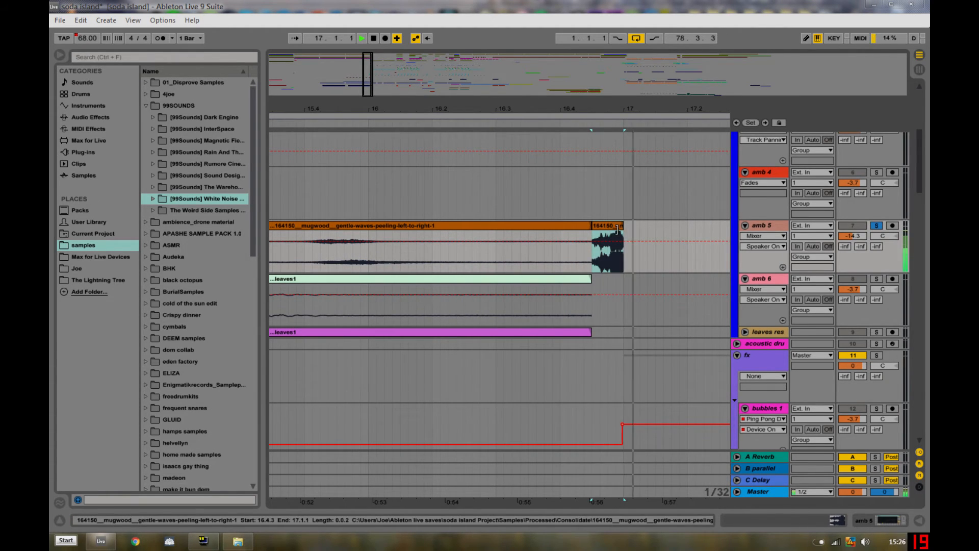
pyautogui.click(877, 225)
pyautogui.press('space')
# Look over the tracks down to the risers across bars 1 to 31, and collapse all tracks and groups
pyautogui.moveTo(592, 110); pyautogui.dragTo(502, 110)
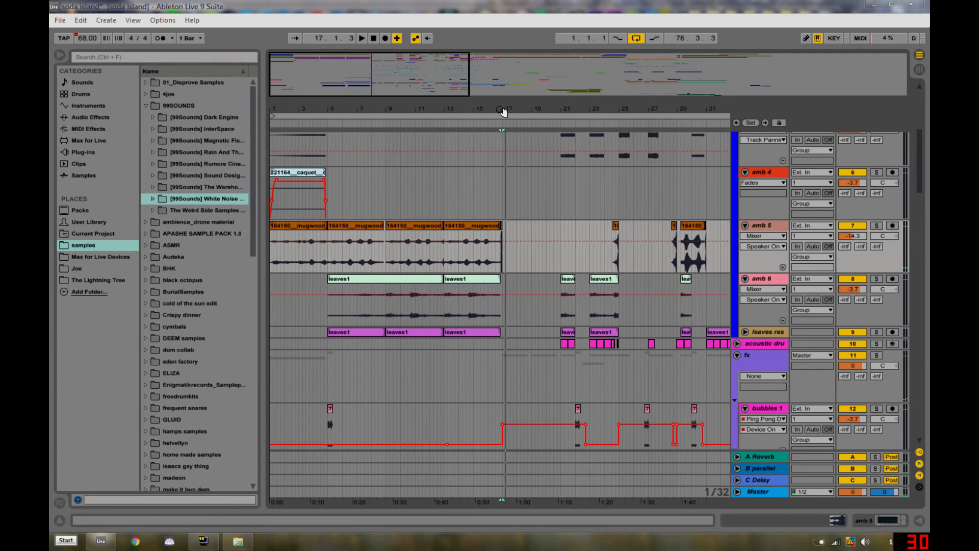
pyautogui.scroll(-15, 407, 351)
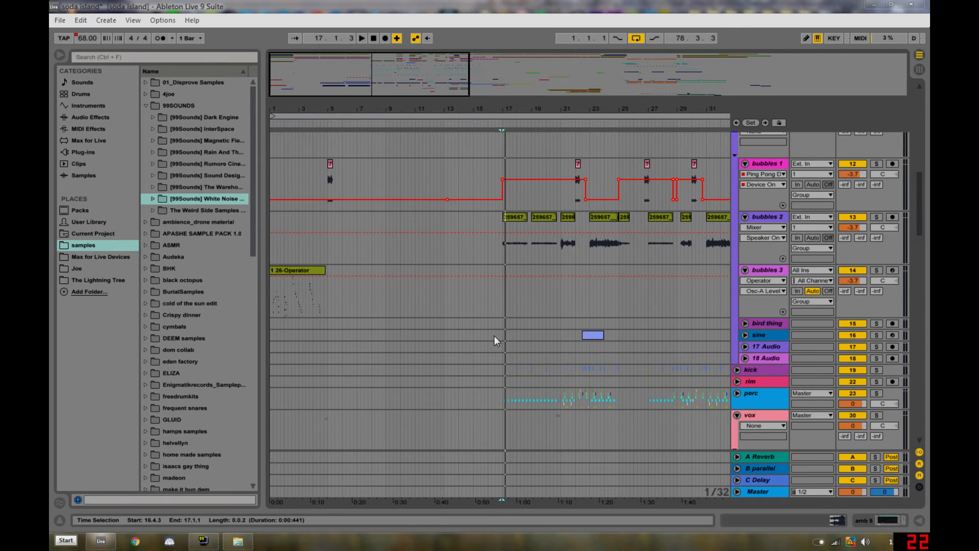
pyautogui.scroll(-10, 497, 334)
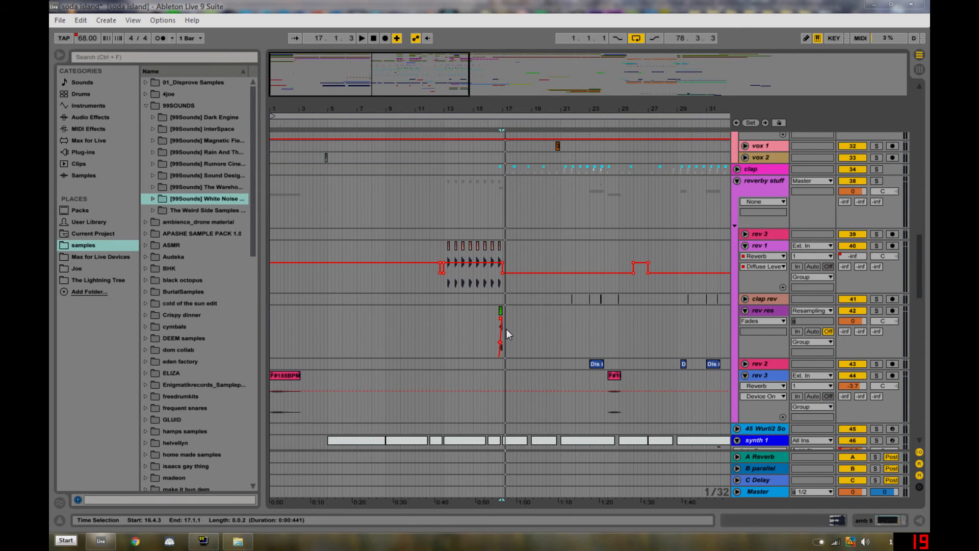
pyautogui.scroll(-12, 501, 339)
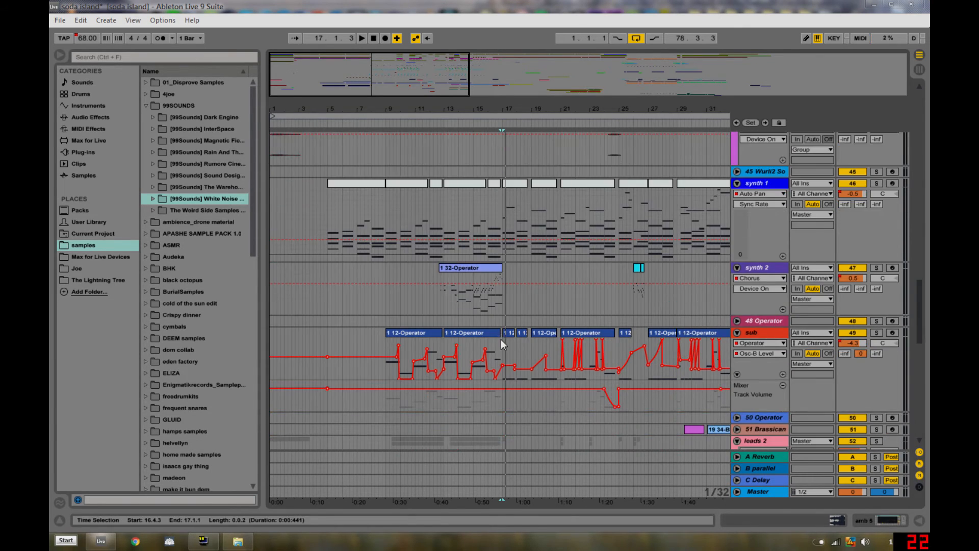
pyautogui.scroll(-5, 506, 339)
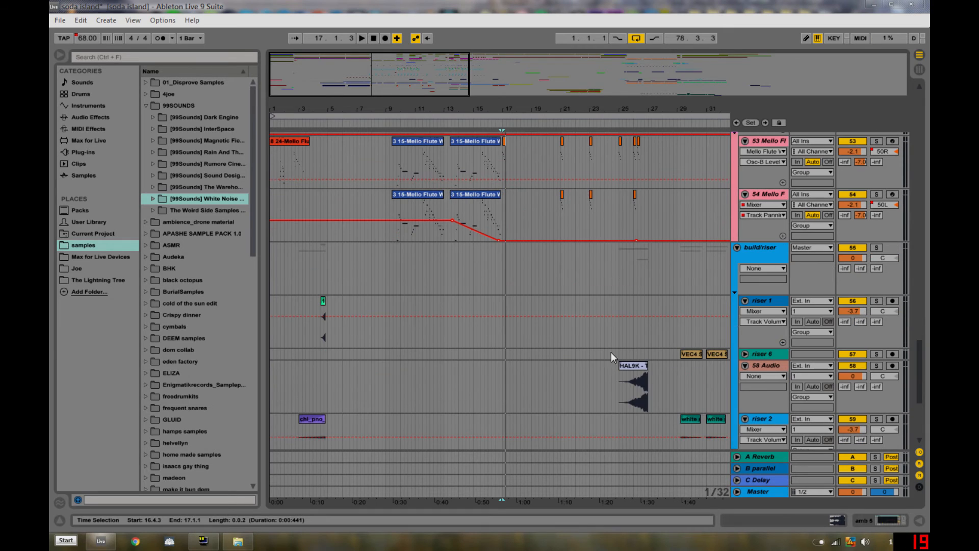
pyautogui.keyDown('alt'); pyautogui.click(737, 248); pyautogui.keyUp('alt')
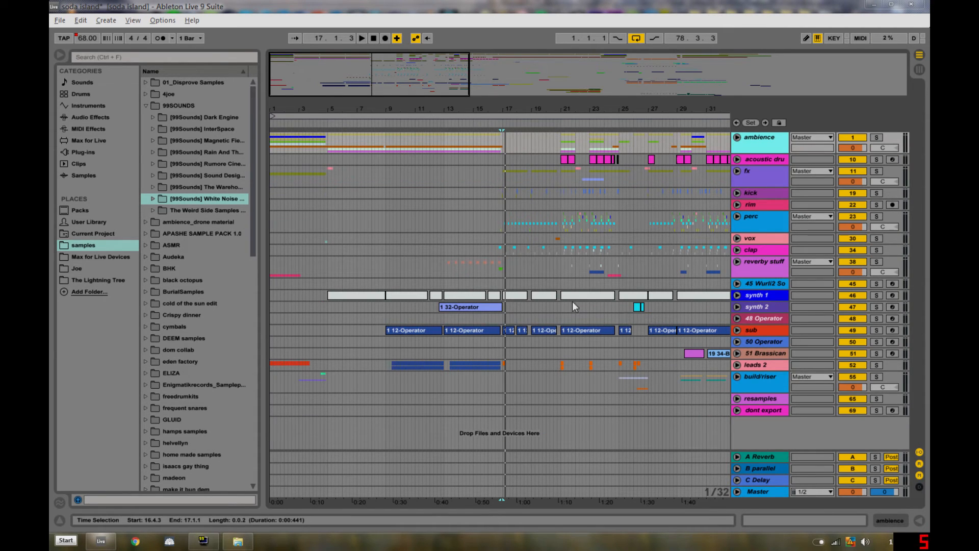
# Examine the section starting at bar 17, highlighting 17.1.1 to 18.4.1 from the acoustic drums down to the clap track
pyautogui.moveTo(507, 102); pyautogui.dragTo(511, 110)
pyautogui.click(488, 225)
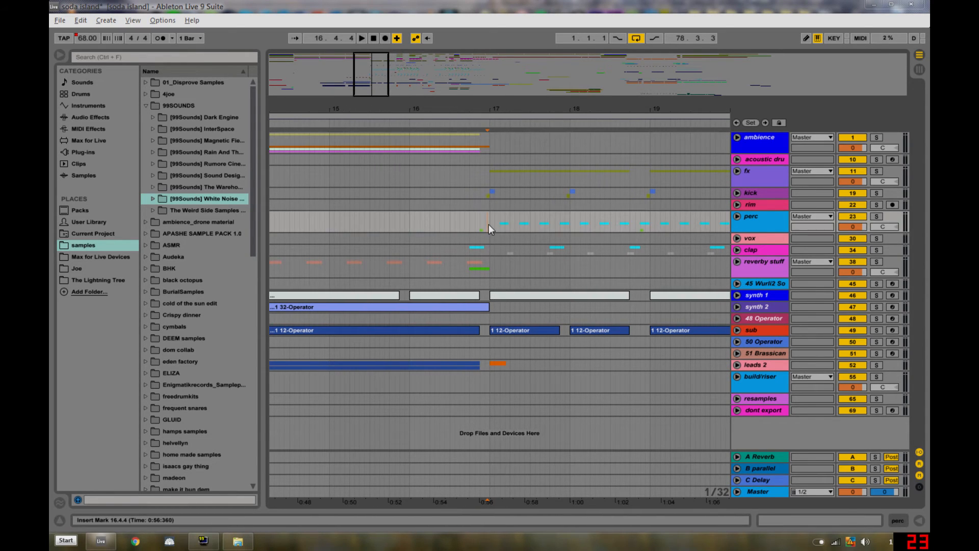
pyautogui.click(485, 186)
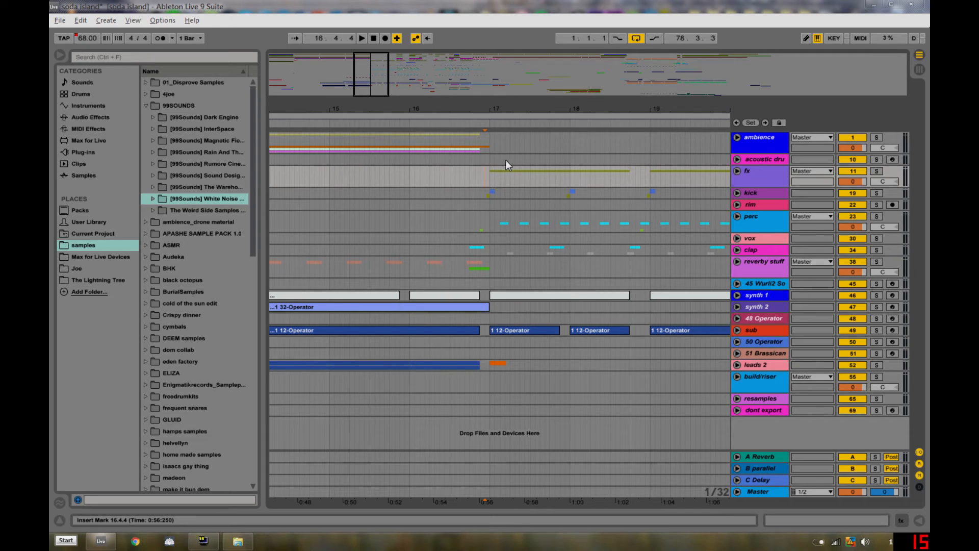
pyautogui.moveTo(407, 179); pyautogui.dragTo(633, 249)
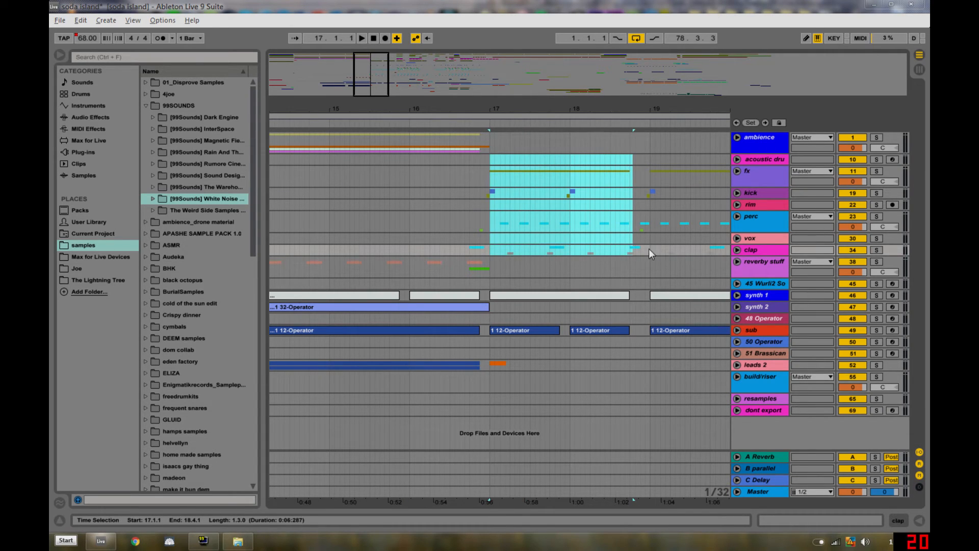
pyautogui.click(650, 250)
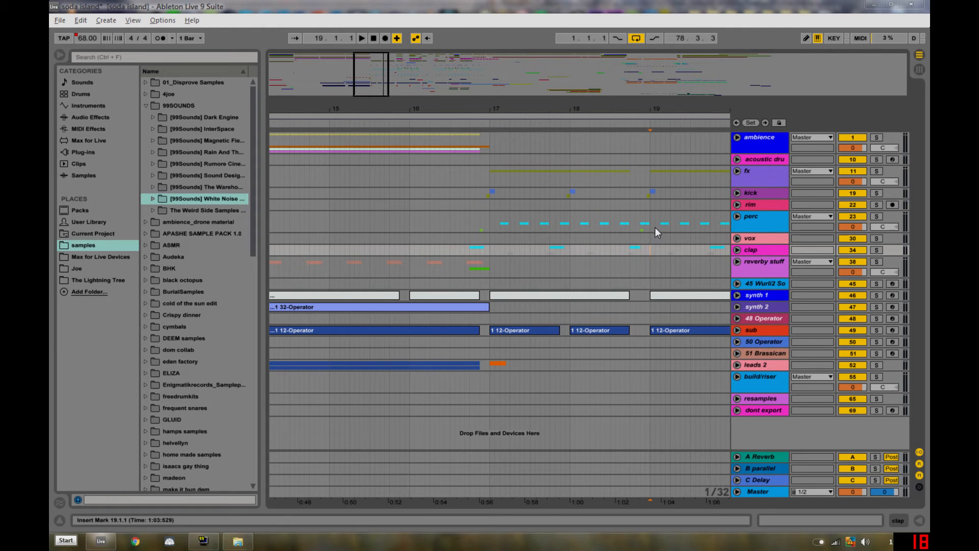
pyautogui.click(491, 161)
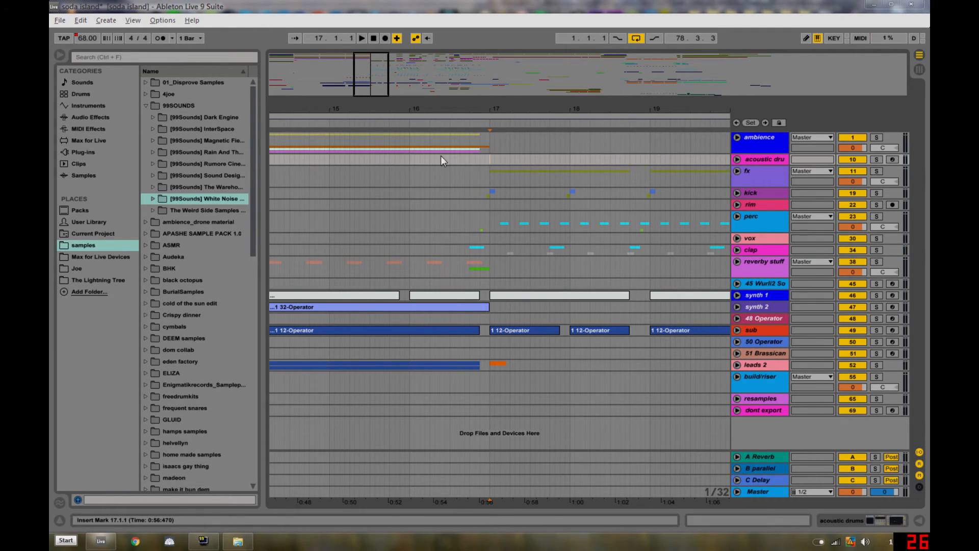
pyautogui.moveTo(546, 107); pyautogui.dragTo(546, 95)
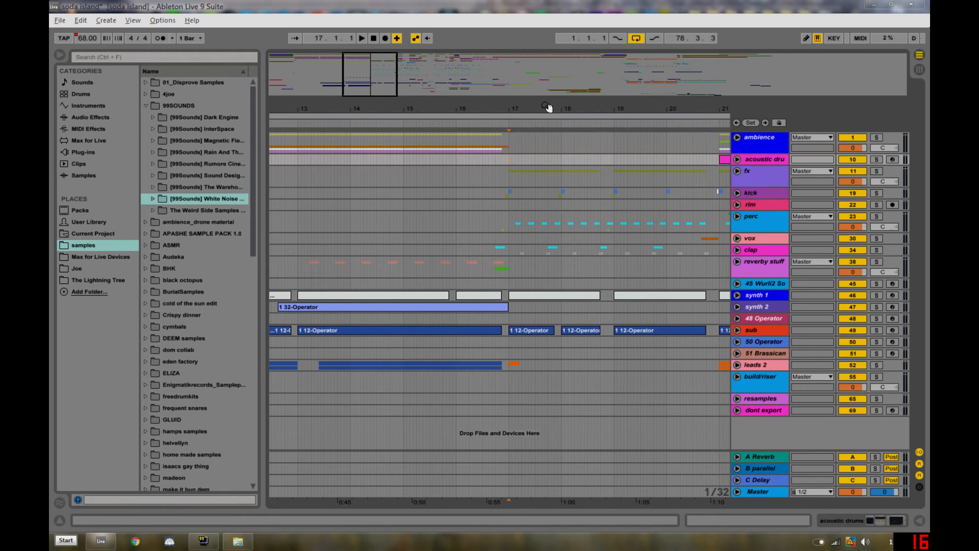
pyautogui.click(505, 230)
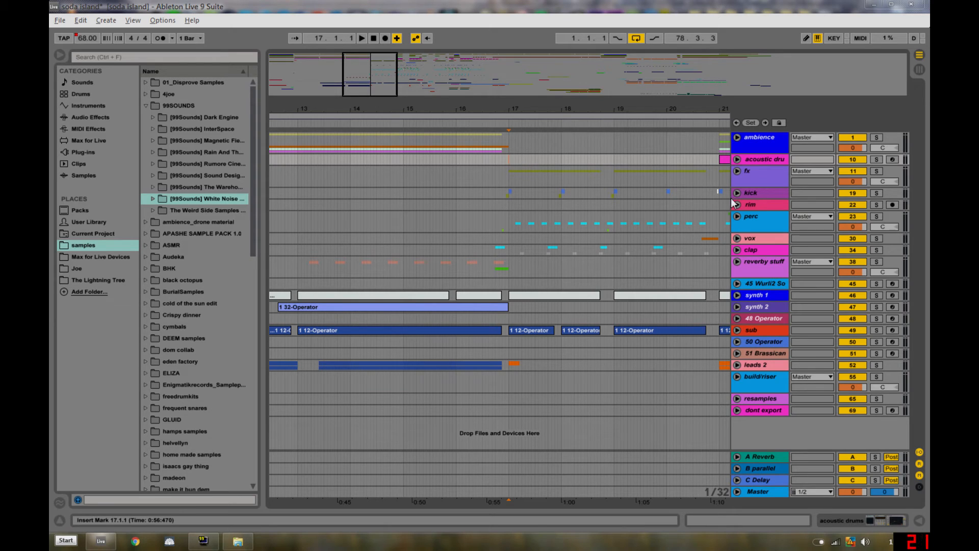
# Unfold the fx group and solo its bubbles 2 track
pyautogui.click(737, 172)
pyautogui.scroll(-2, 510, 226)
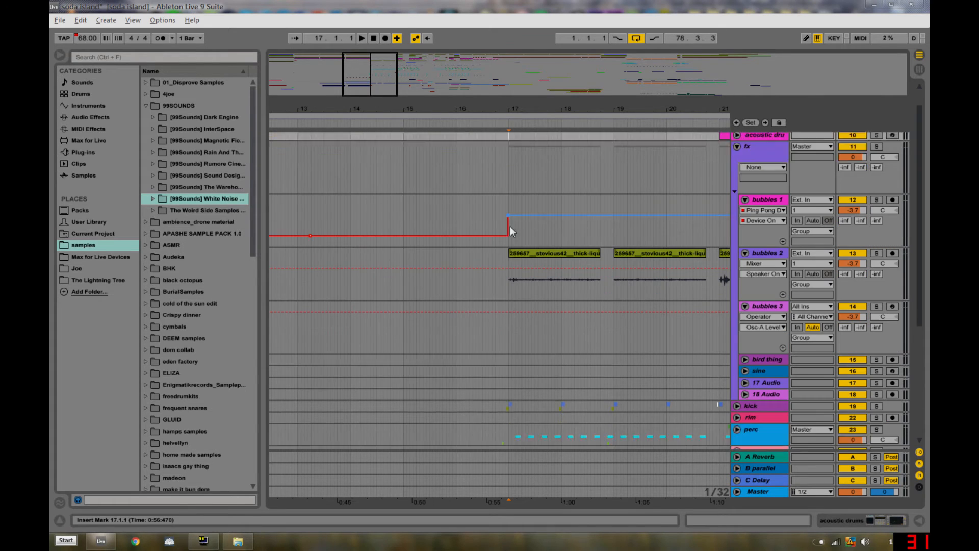
pyautogui.click(876, 204)
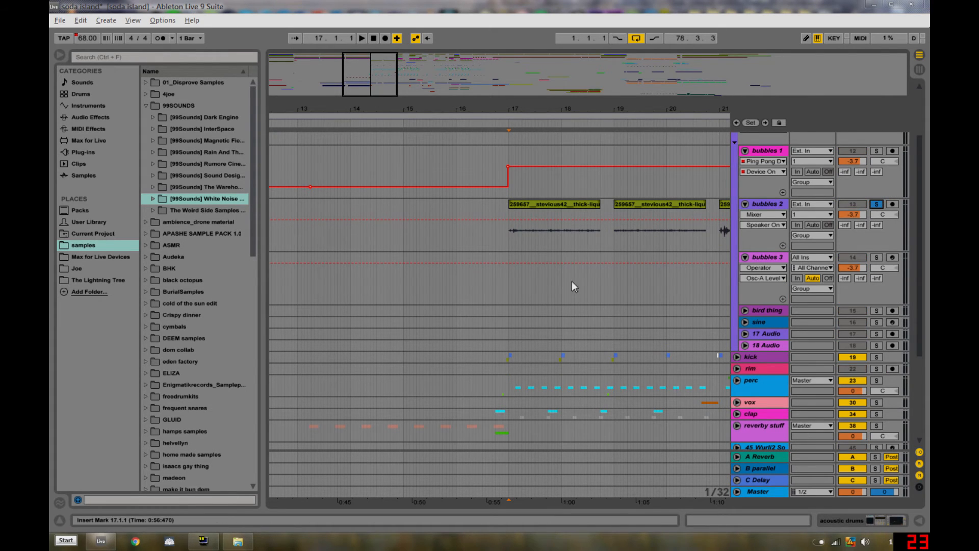
# Unsolo the bubbles 2 track and unfold the kick group
pyautogui.moveTo(920, 143)
pyautogui.mouseDown()
pyautogui.moveTo(920, 188)
pyautogui.moveTo(920, 152)
pyautogui.mouseUp()
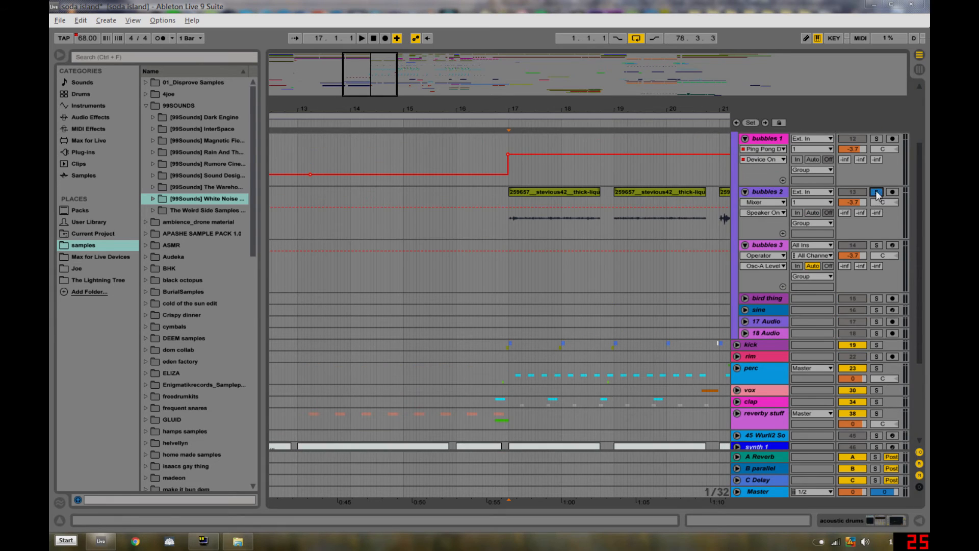
pyautogui.click(876, 193)
pyautogui.scroll(-5, 614, 213)
pyautogui.click(732, 229)
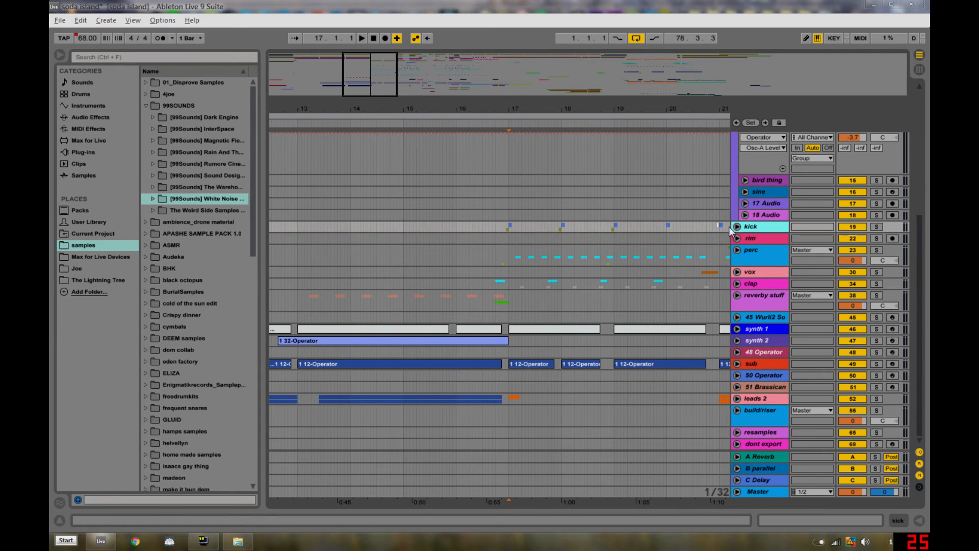
pyautogui.click(736, 227)
# Audition the kick from just before bar 17 and select the kick 1 clip at bar 17
pyautogui.click(504, 289)
pyautogui.press('space')
pyautogui.moveTo(511, 104); pyautogui.dragTo(510, 217)
pyautogui.press('space')
pyautogui.click(513, 272)
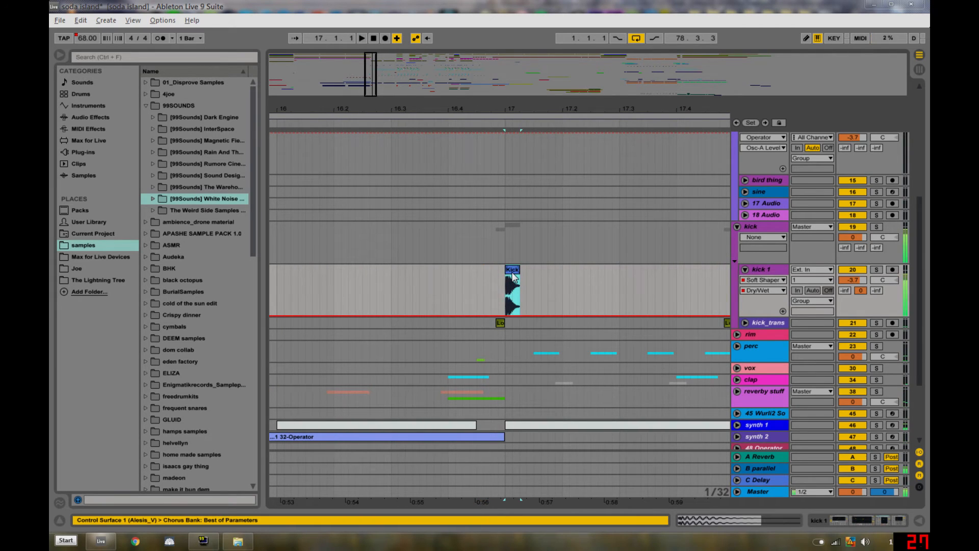
# Show kick 1's device chain and its Soft Shaper Dry/Wet automation across bars 15 to 22
pyautogui.click(849, 519)
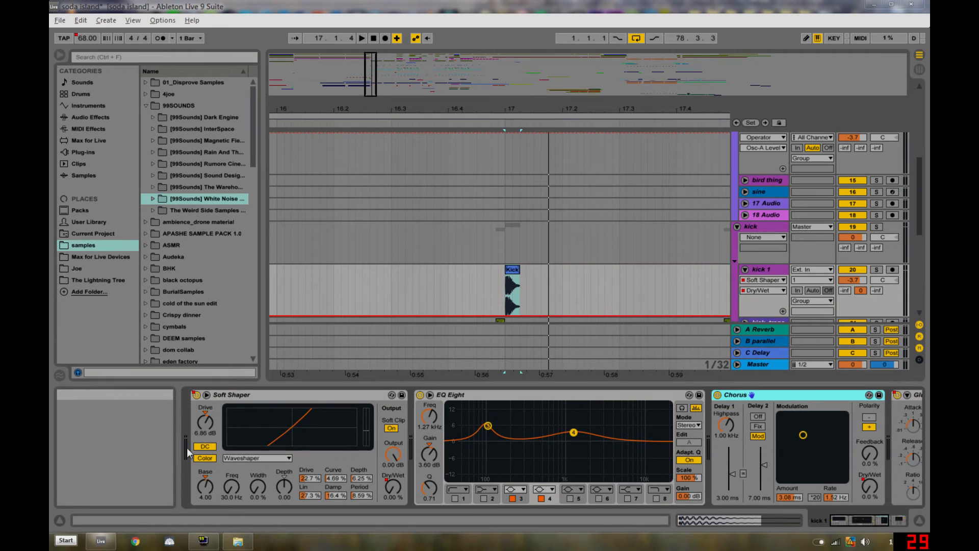
pyautogui.click(247, 398)
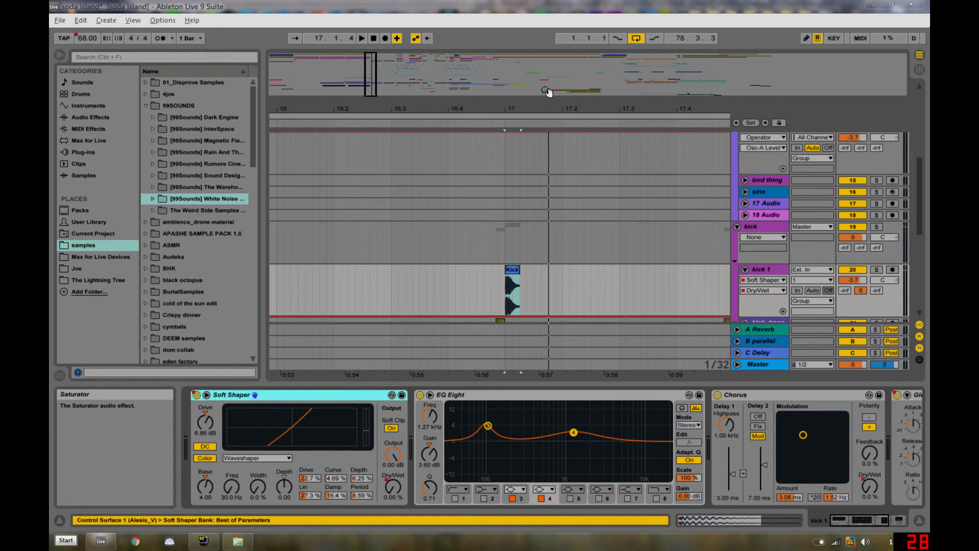
pyautogui.moveTo(535, 106); pyautogui.dragTo(422, 59)
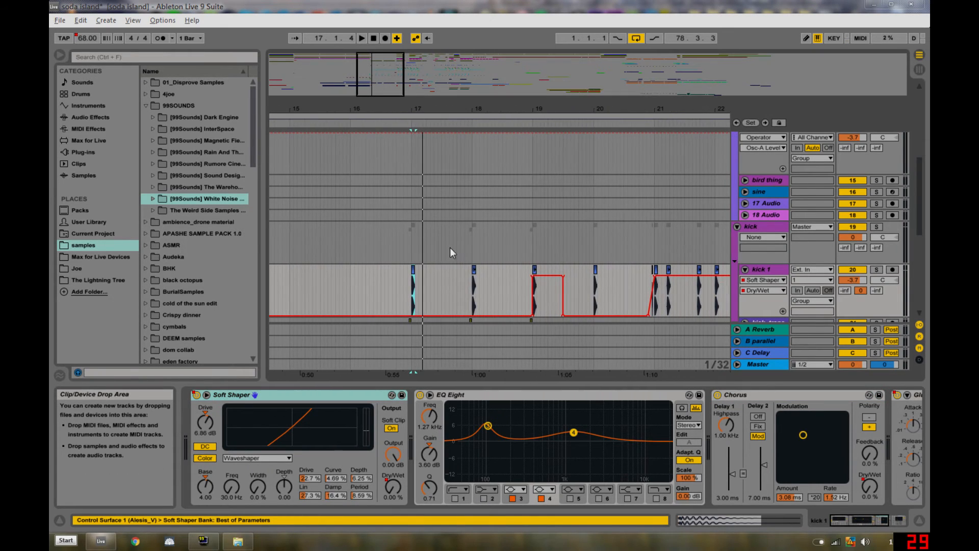
# Solo kick 1, audition the Soft Shaper automated kick at bar 19 from 18.4.2, and unsolo the track
pyautogui.click(523, 283)
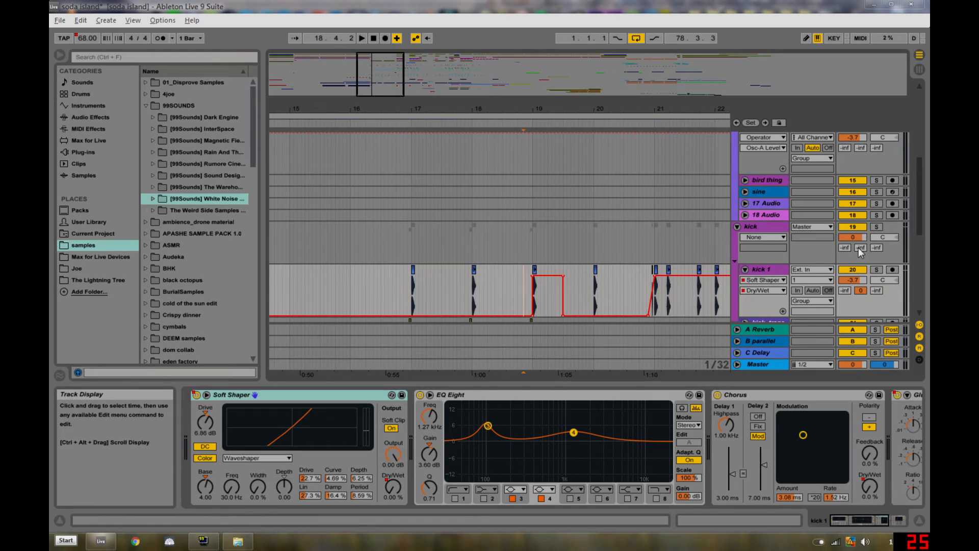
pyautogui.click(876, 270)
pyautogui.press('space')
pyautogui.press('space')
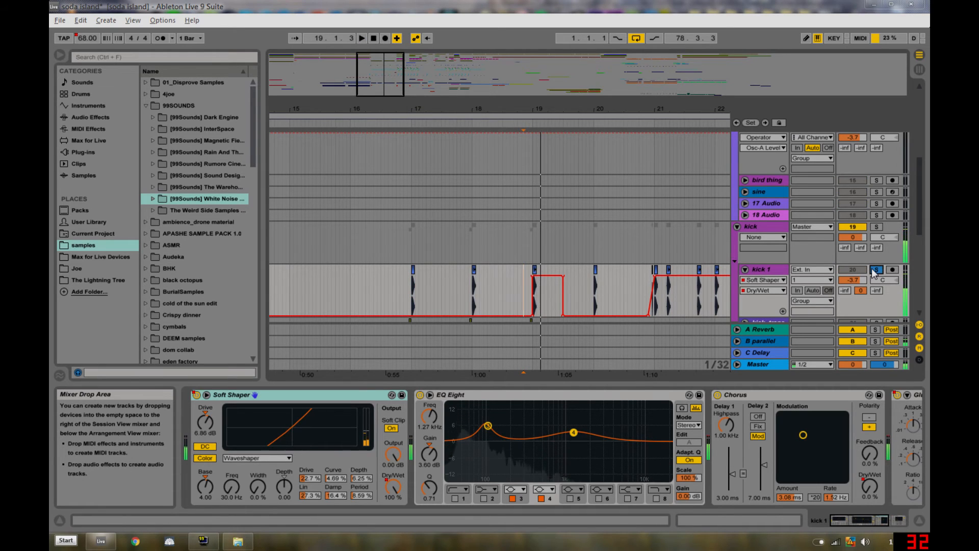
pyautogui.click(876, 270)
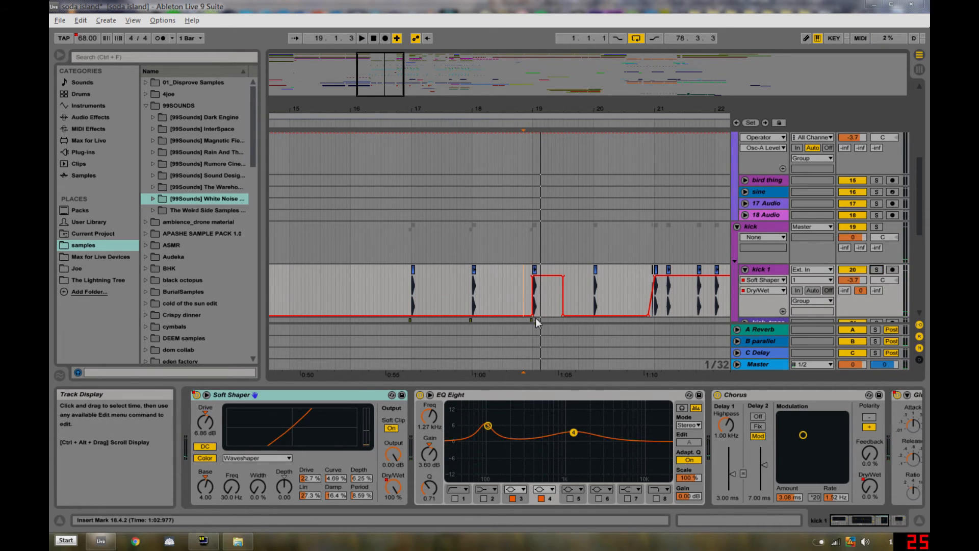
# Inspect bands 3 and 4 of kick 1's EQ Eight, nudging band 4 to about 1.39 kHz and 3.35 dB
pyautogui.scroll(-3, 513, 227)
pyautogui.click(401, 221)
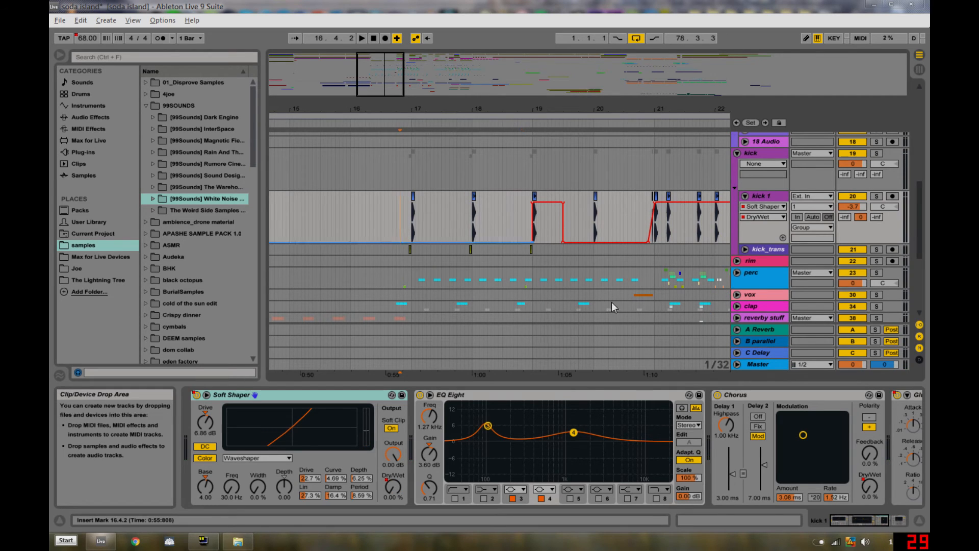
pyautogui.moveTo(859, 517)
pyautogui.mouseDown()
pyautogui.moveTo(921, 503)
pyautogui.moveTo(740, 501)
pyautogui.mouseUp()
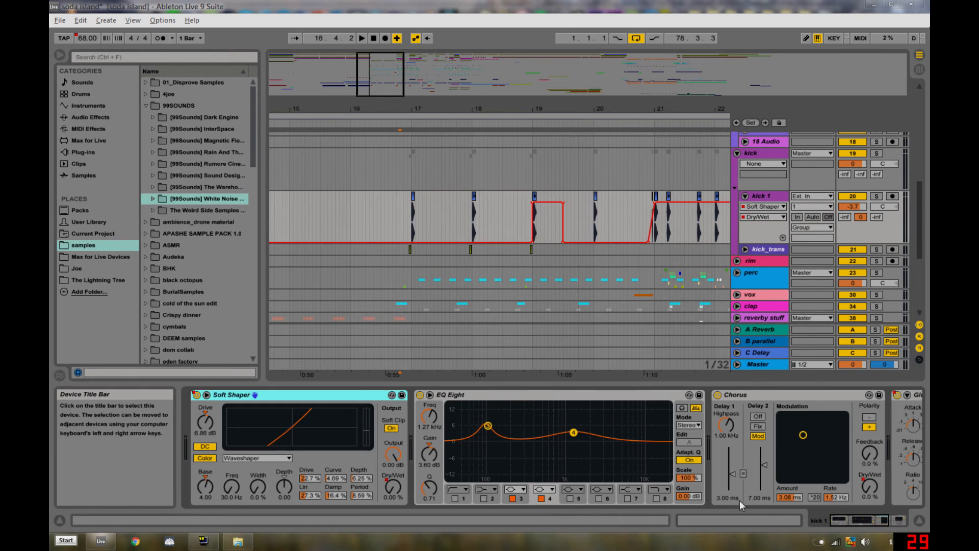
pyautogui.click(488, 427)
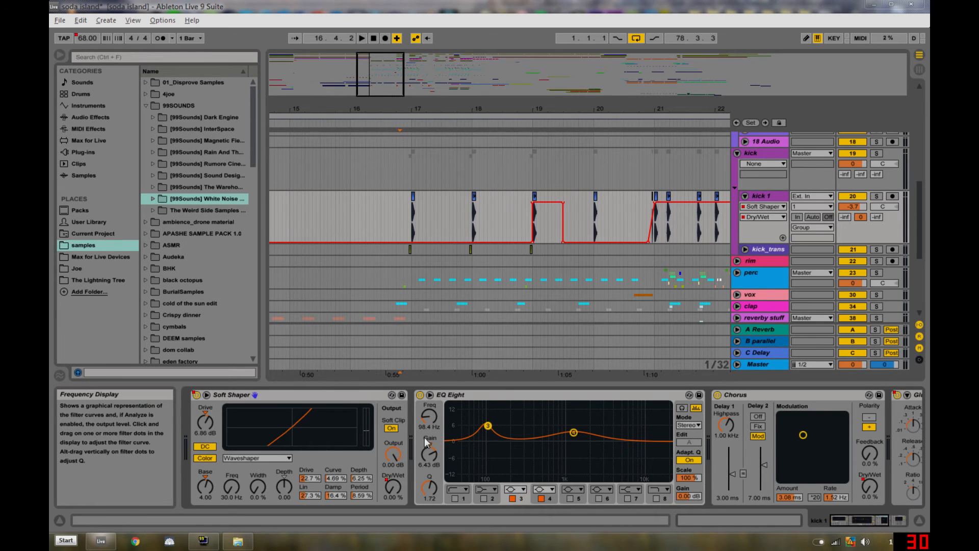
pyautogui.click(573, 434)
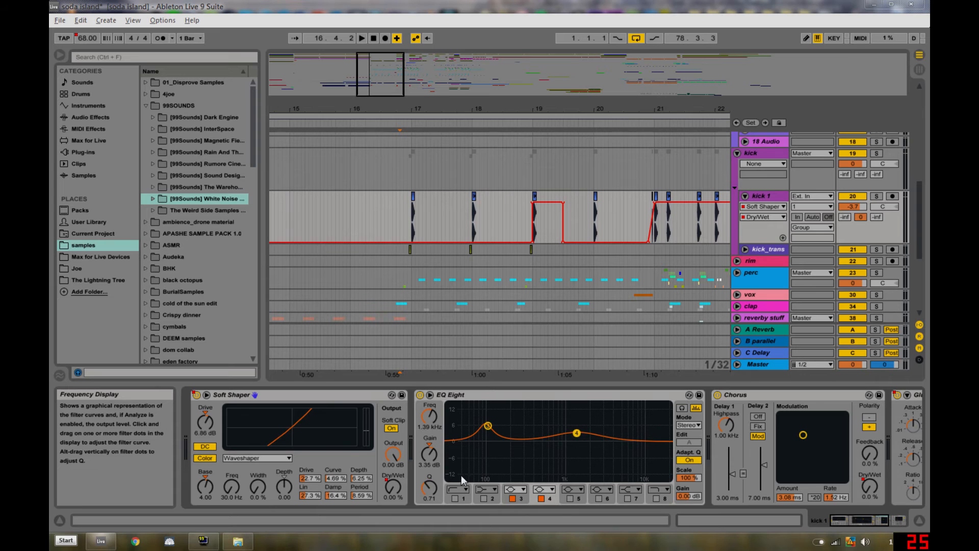
# Examine the Chorus on kick 1 and its Dry/Wet automation around bars 57 to 60
pyautogui.moveTo(874, 521); pyautogui.dragTo(908, 524)
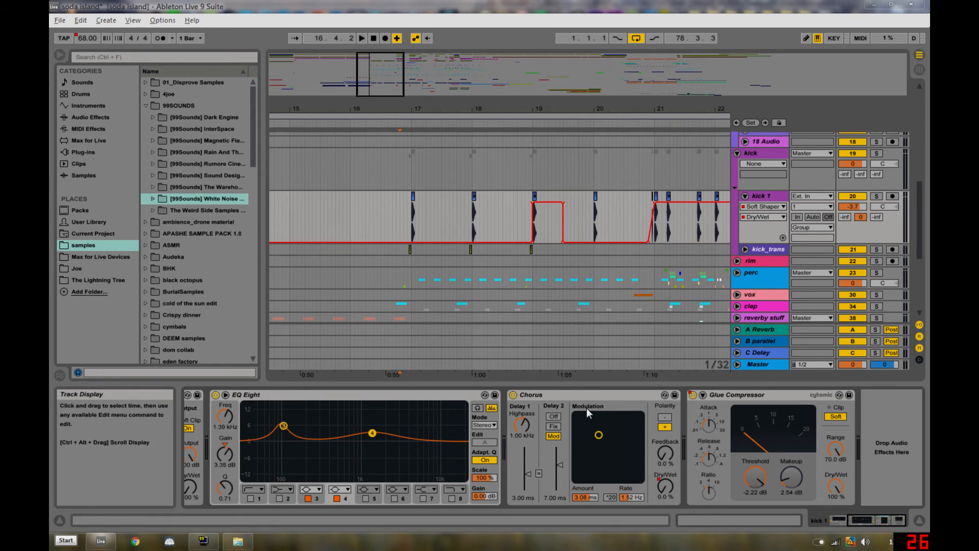
pyautogui.click(565, 396)
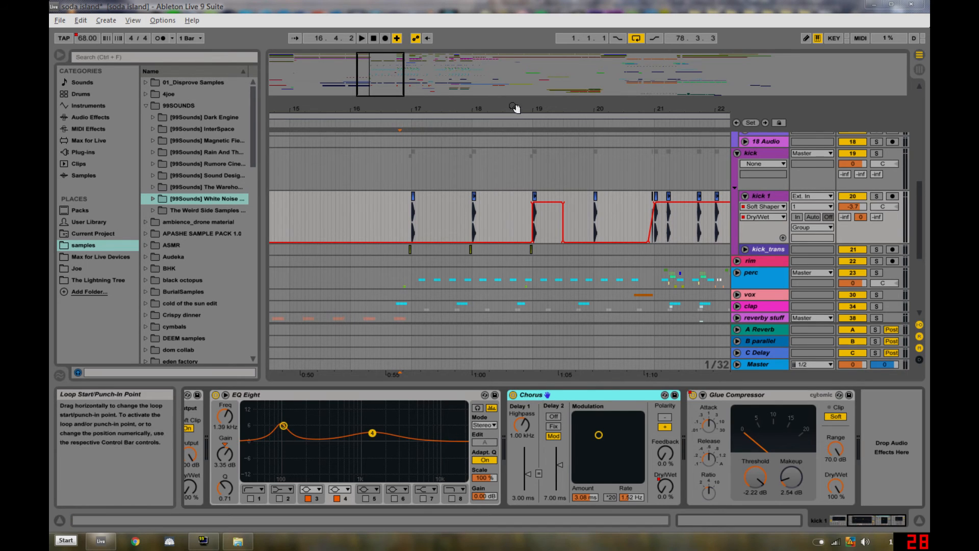
pyautogui.moveTo(518, 108); pyautogui.dragTo(515, 109)
pyautogui.click(665, 486)
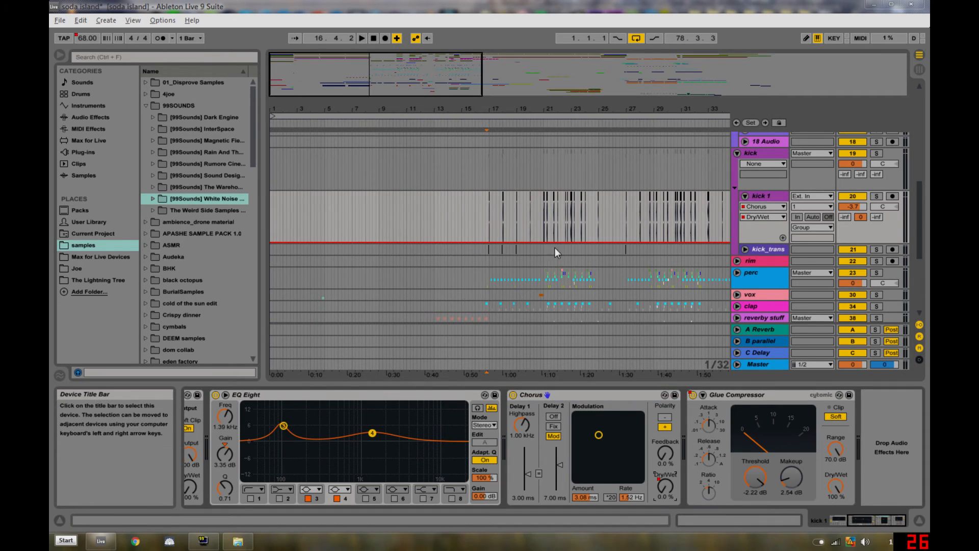
pyautogui.moveTo(583, 110); pyautogui.dragTo(584, 77)
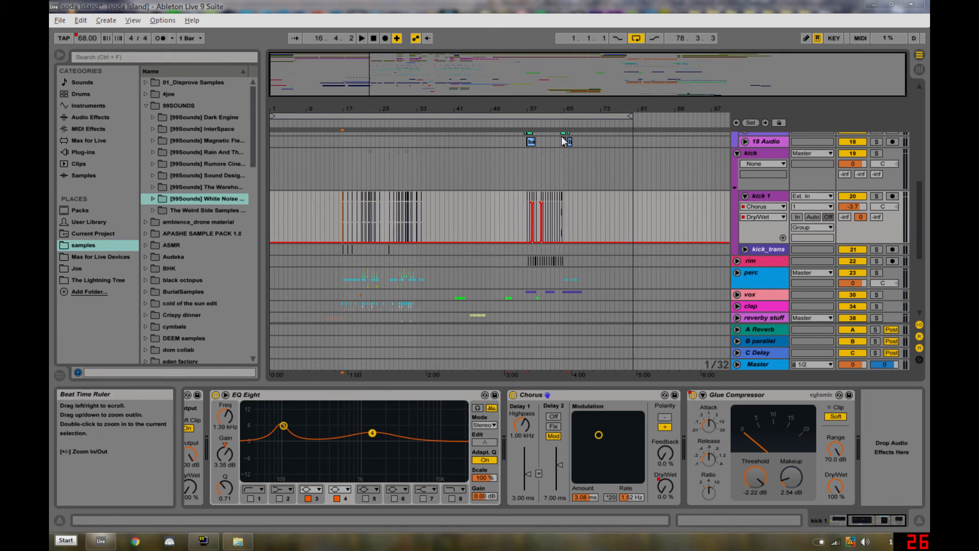
pyautogui.moveTo(541, 105); pyautogui.dragTo(545, 131)
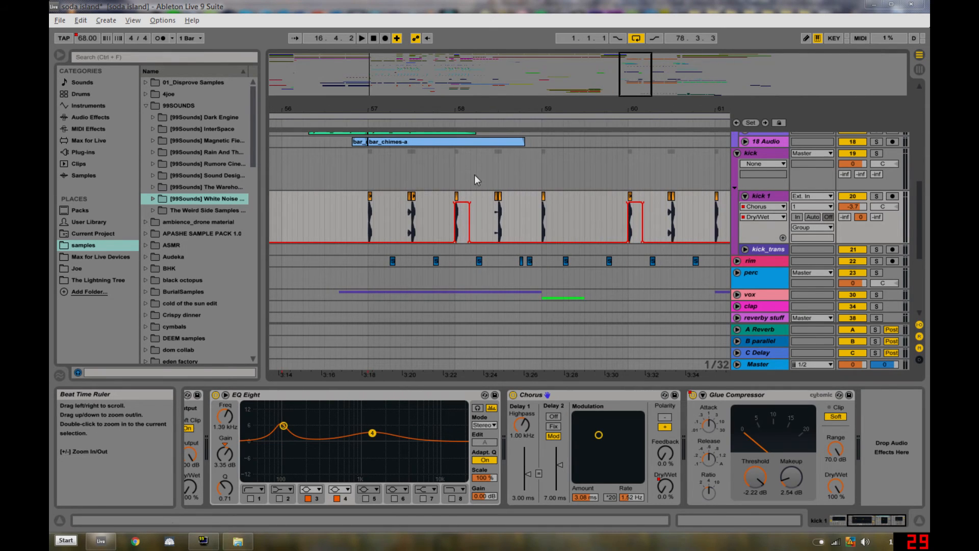
# Return to bar 17, solo the kick_trans track and play it from 16.4
pyautogui.moveTo(433, 111); pyautogui.dragTo(735, 90)
pyautogui.moveTo(401, 105); pyautogui.dragTo(406, 163)
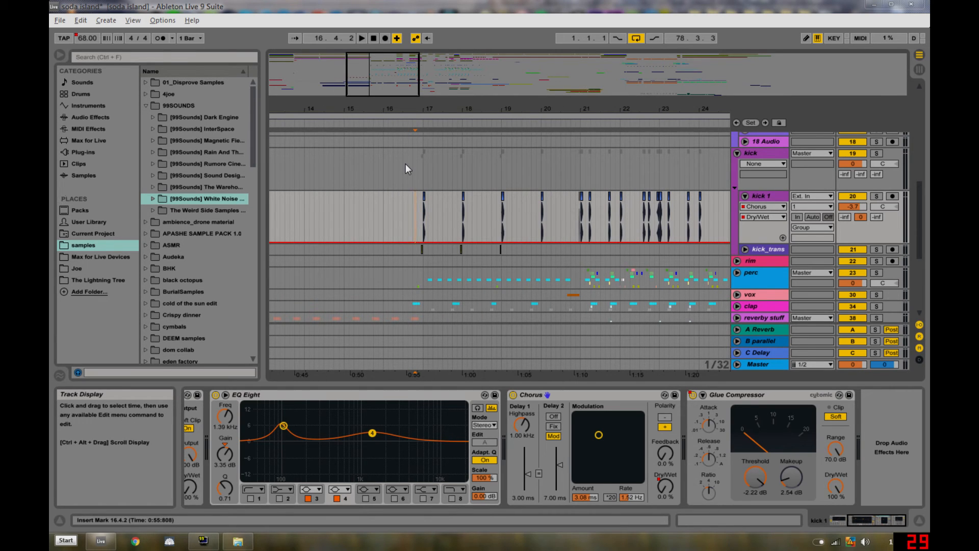
pyautogui.click(876, 249)
pyautogui.click(419, 251)
pyautogui.press('space')
pyautogui.moveTo(422, 108); pyautogui.dragTo(424, 110)
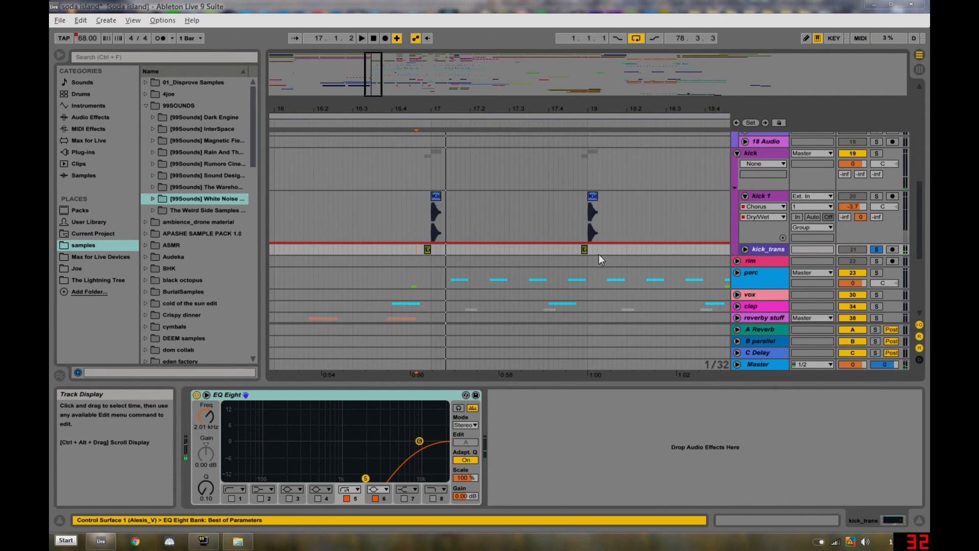
# Audition the kick_trans clips just before bars 17 and 18 one at a time, and unsolo the track
pyautogui.click(428, 250)
pyautogui.press('space')
pyautogui.press('space')
pyautogui.click(584, 249)
pyautogui.press('space')
pyautogui.press('space')
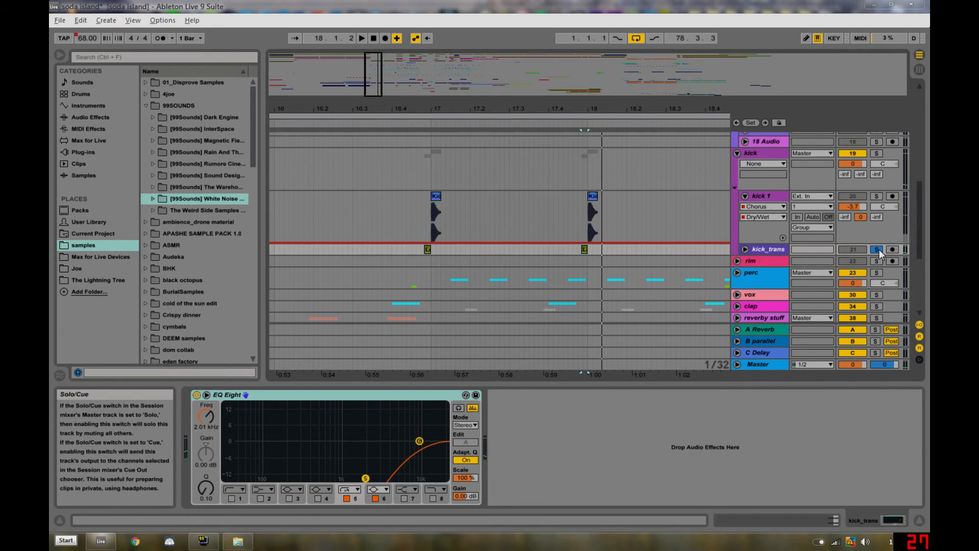
pyautogui.click(876, 250)
# Play the kick transients in the full mix from 16.4.3 and from just before bar 18
pyautogui.click(418, 256)
pyautogui.press('space')
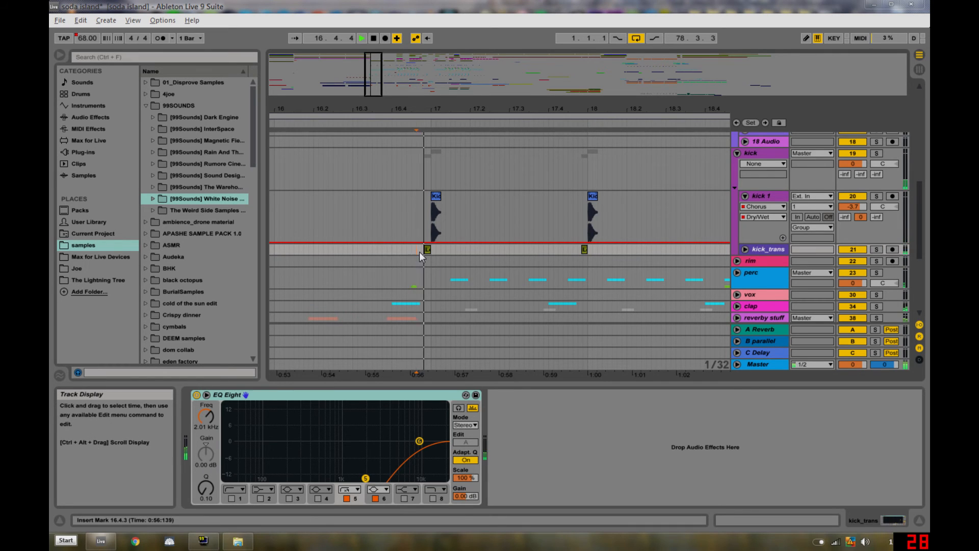
pyautogui.click(574, 253)
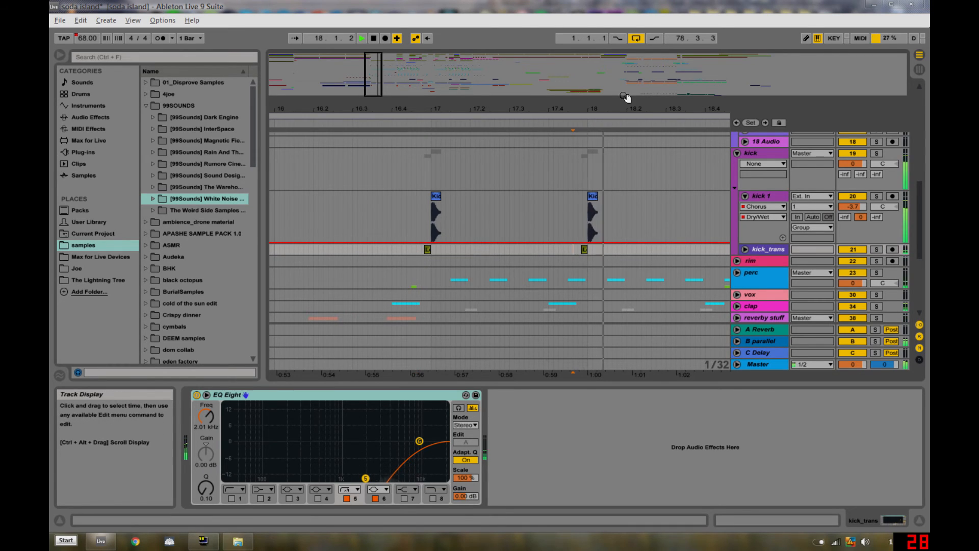
pyautogui.moveTo(630, 108)
pyautogui.mouseDown()
pyautogui.moveTo(606, 108)
pyautogui.moveTo(619, 100)
pyautogui.mouseUp()
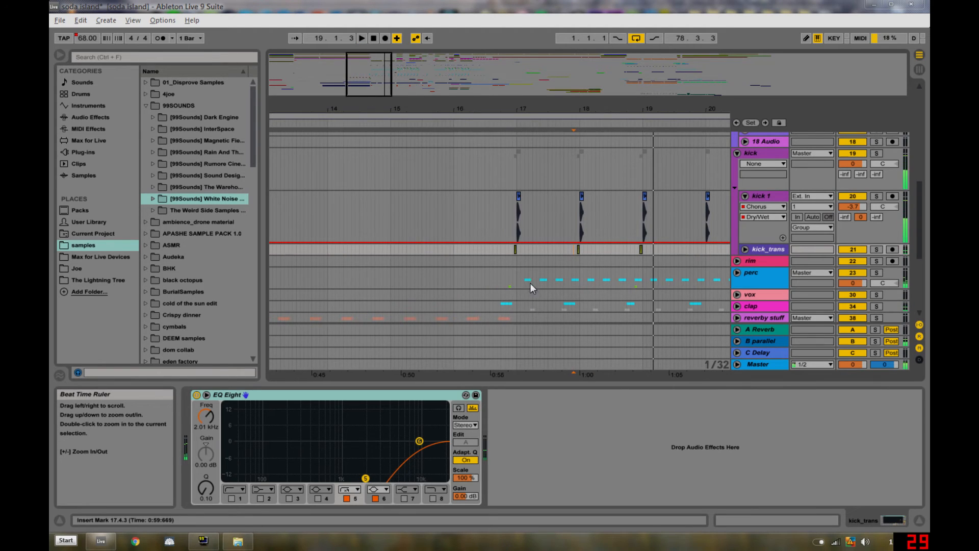
# Unfold the perc group and look over its tracks from perc 3 down to perc 4
pyautogui.click(765, 283)
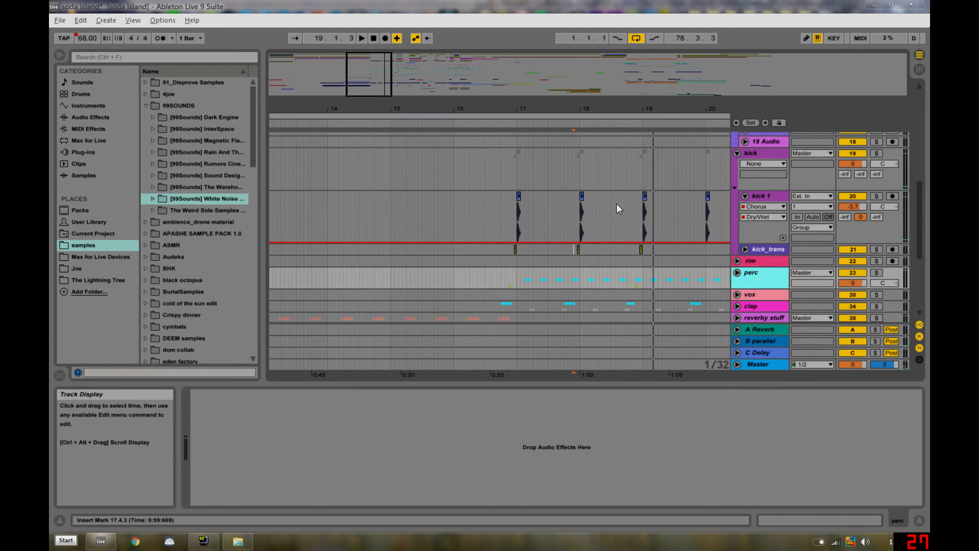
pyautogui.scroll(-3, 612, 217)
pyautogui.click(738, 212)
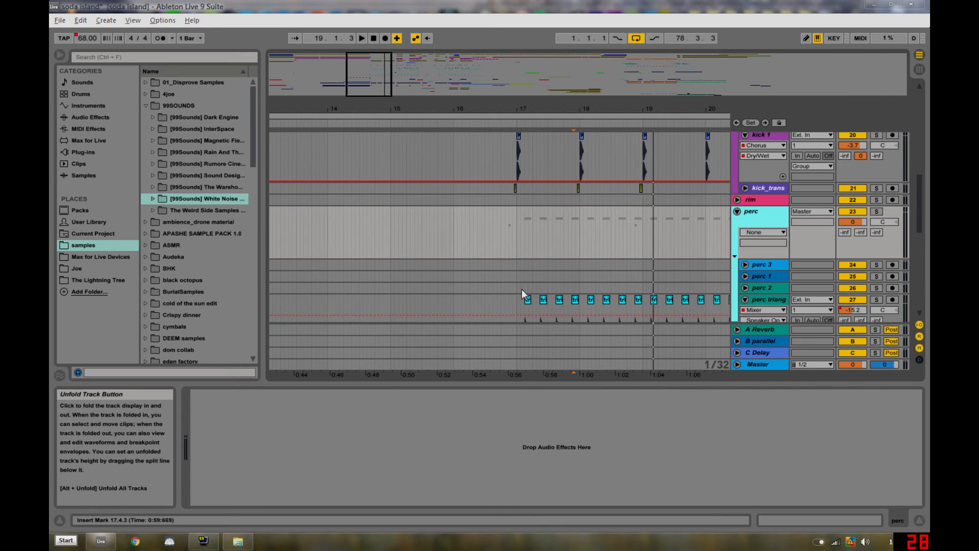
pyautogui.scroll(-6, 526, 287)
pyautogui.scroll(4, 561, 243)
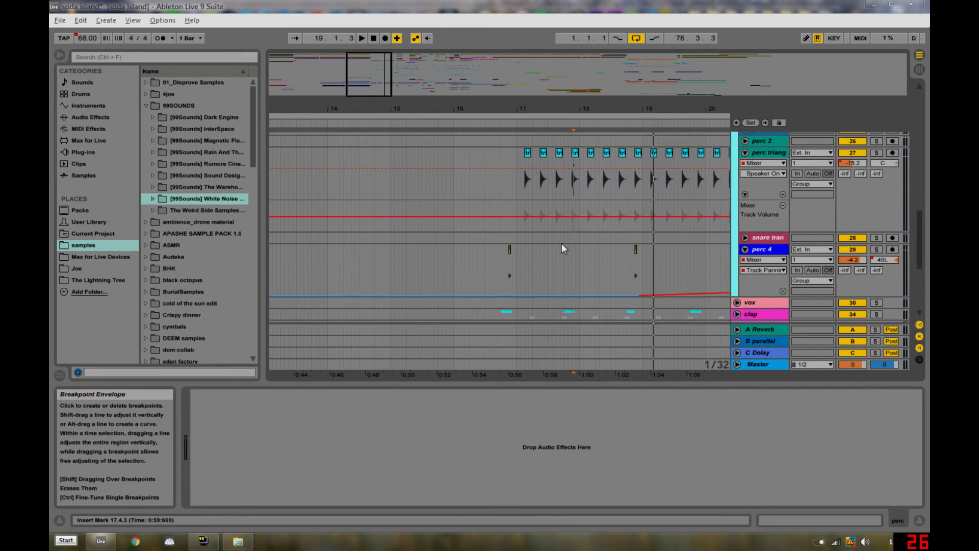
# Solo the perc triangle track and audition it from 17.1.1
pyautogui.click(519, 225)
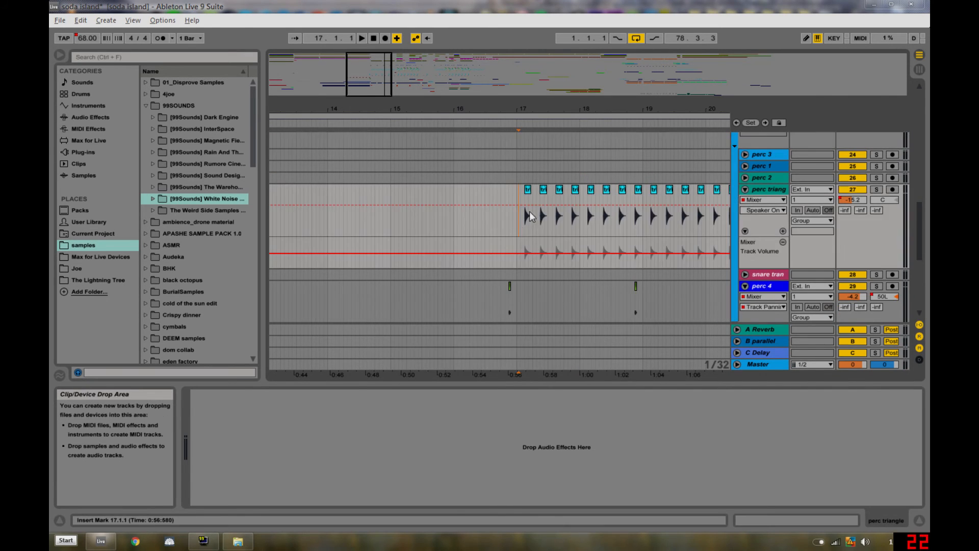
pyautogui.press('space')
pyautogui.click(876, 189)
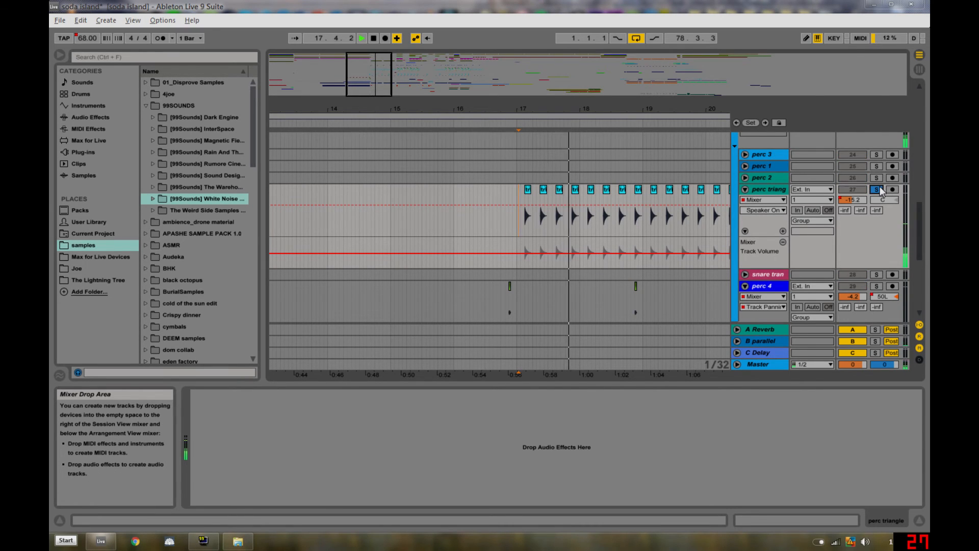
pyautogui.press('space')
# Examine perc 4's short clip just before bar 17 along with its Glue Compressor
pyautogui.moveTo(619, 109); pyautogui.dragTo(710, 148)
pyautogui.scroll(-3, 441, 286)
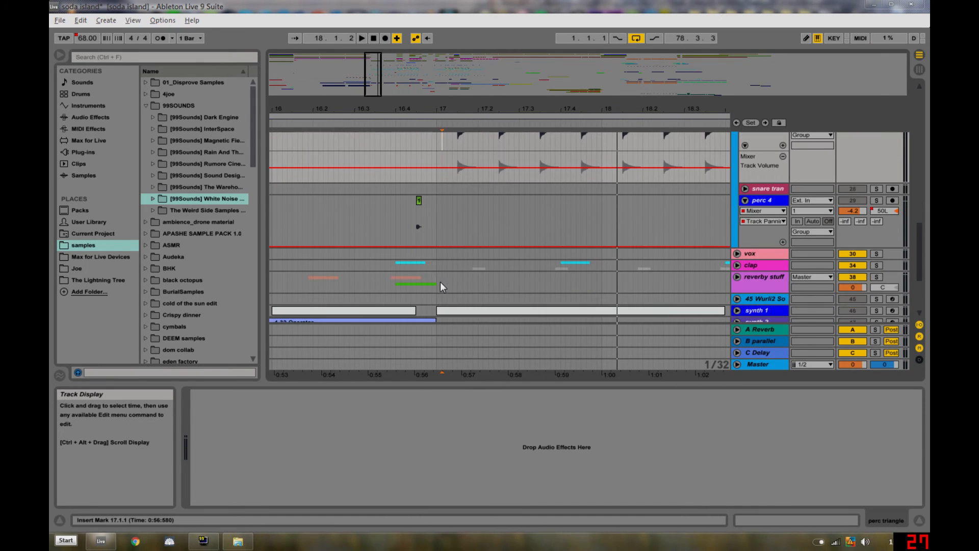
pyautogui.click(440, 210)
pyautogui.scroll(5, 455, 190)
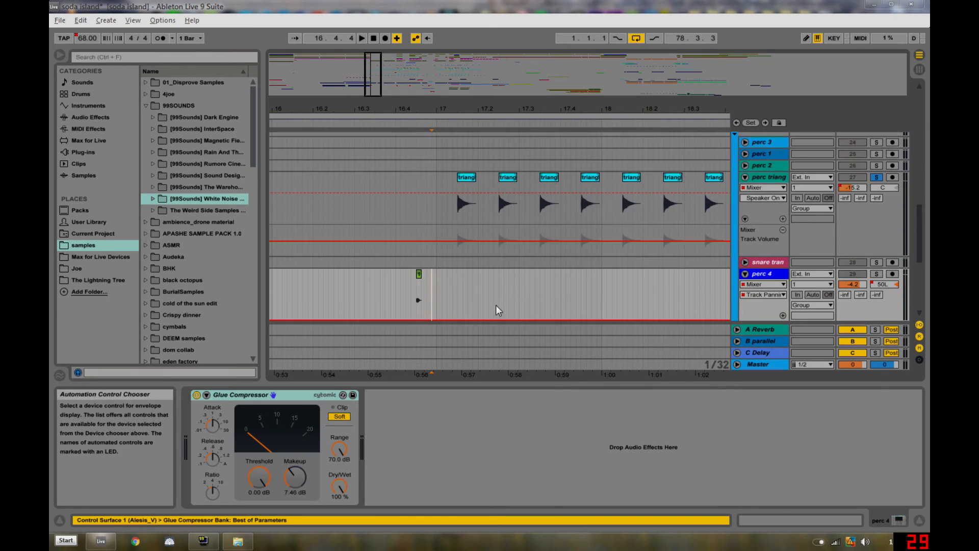
pyautogui.scroll(3, 502, 310)
pyautogui.scroll(-6, 674, 235)
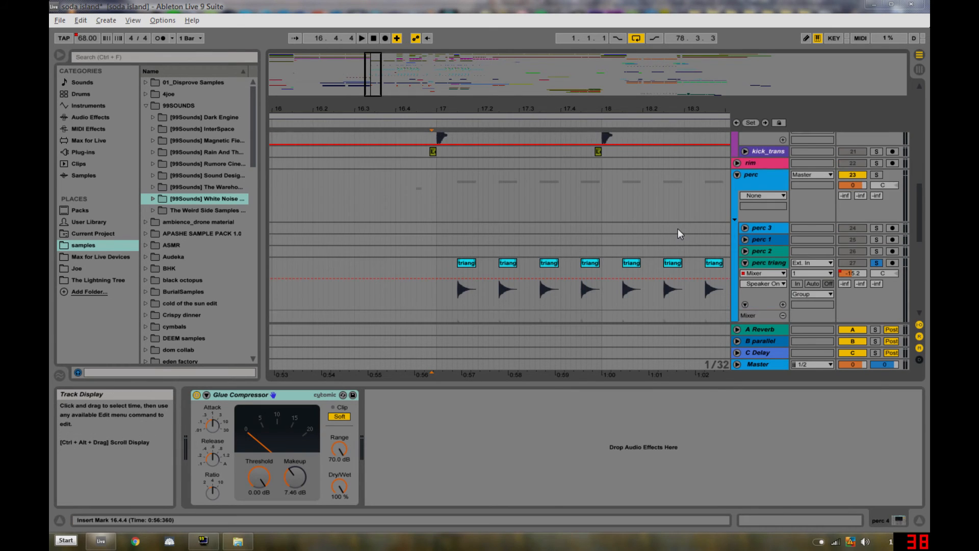
# Select the synth 1 track, play it from 17.1.1 and solo it
pyautogui.scroll(-5, 666, 239)
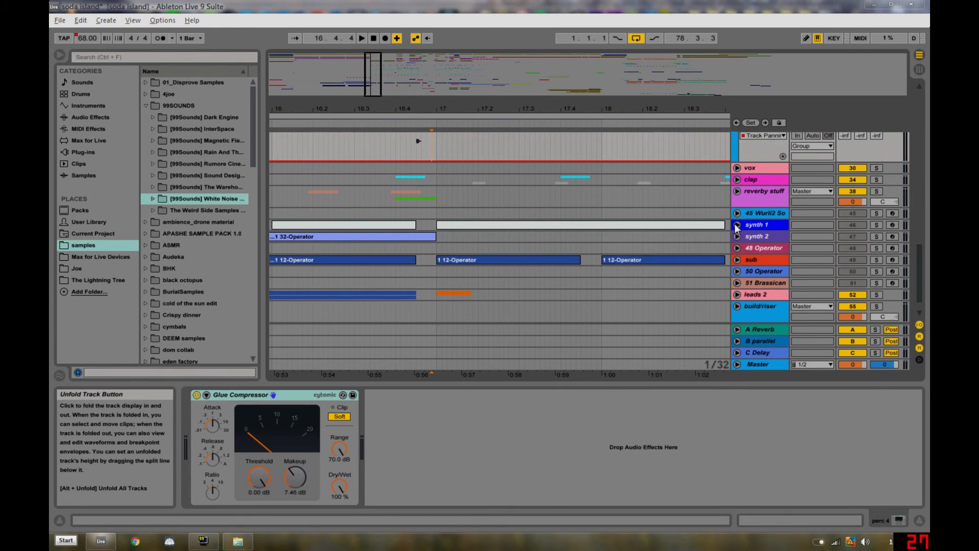
pyautogui.click(516, 233)
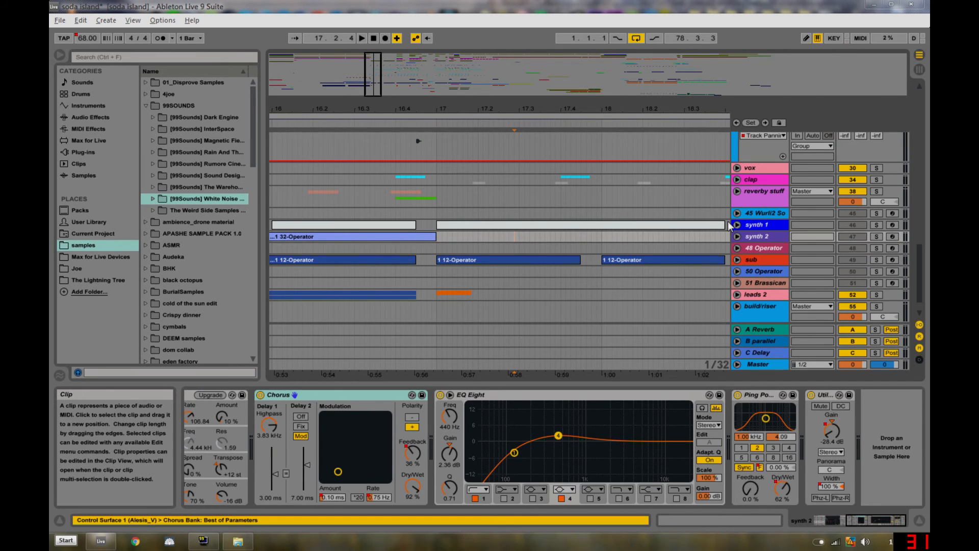
pyautogui.click(754, 226)
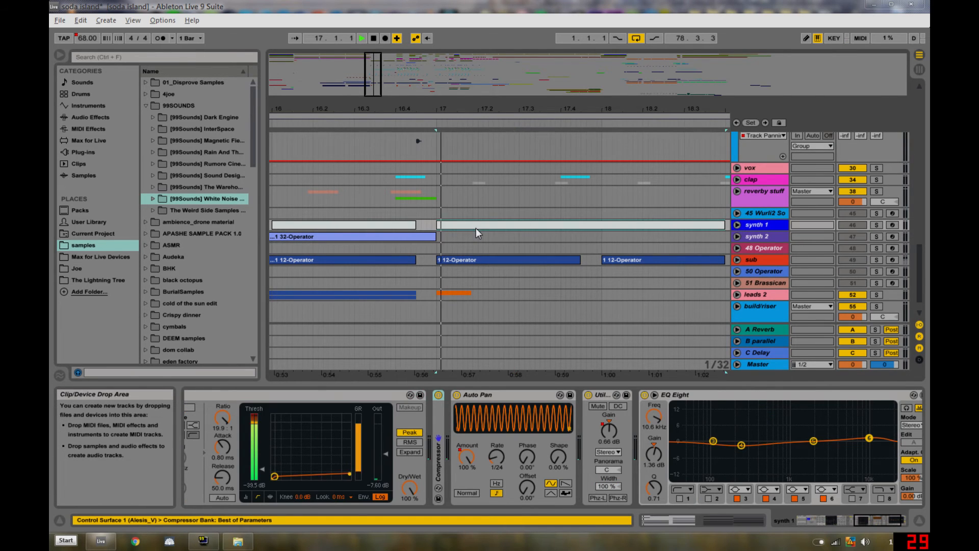
pyautogui.press('space')
pyautogui.press('space')
pyautogui.click(875, 224)
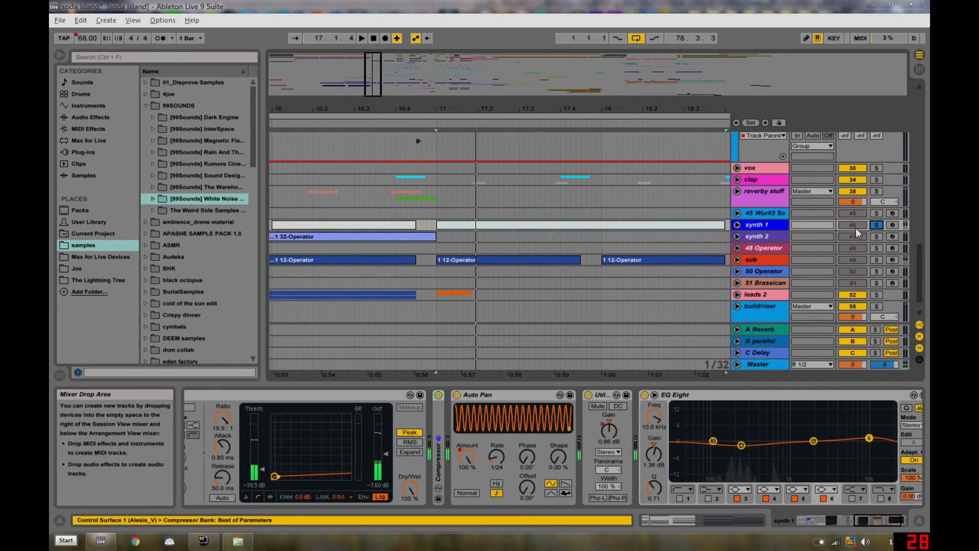
# Unfold synth 1 and show the notes of its first clip at bar 5 in an enlarged note editor
pyautogui.click(737, 225)
pyautogui.doubleClick(496, 223)
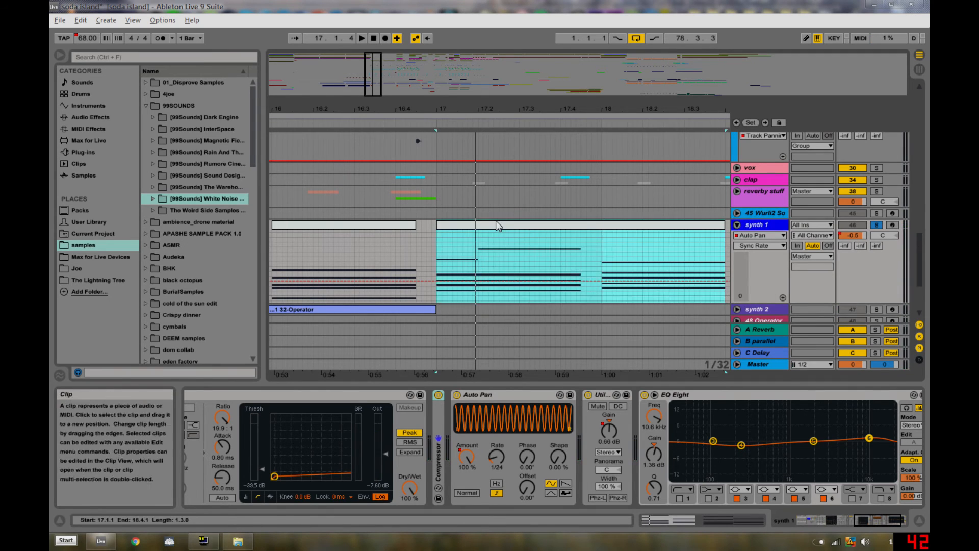
pyautogui.click(919, 521)
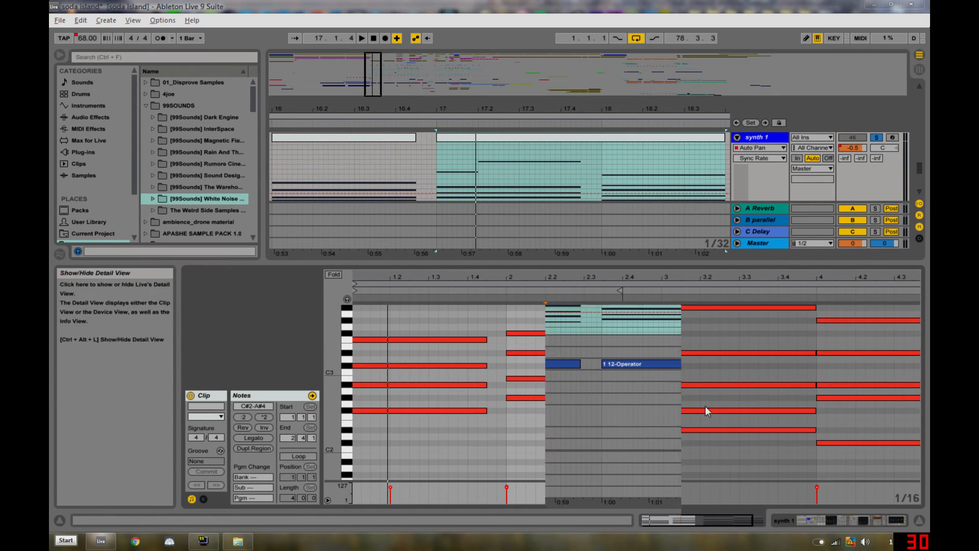
pyautogui.moveTo(369, 85); pyautogui.dragTo(333, 58)
pyautogui.doubleClick(426, 260)
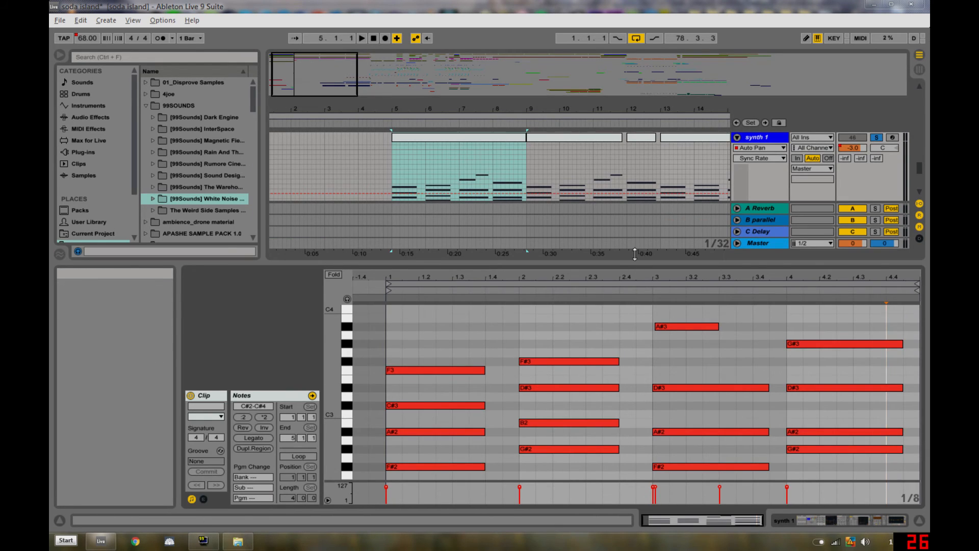
pyautogui.moveTo(631, 273); pyautogui.dragTo(633, 218)
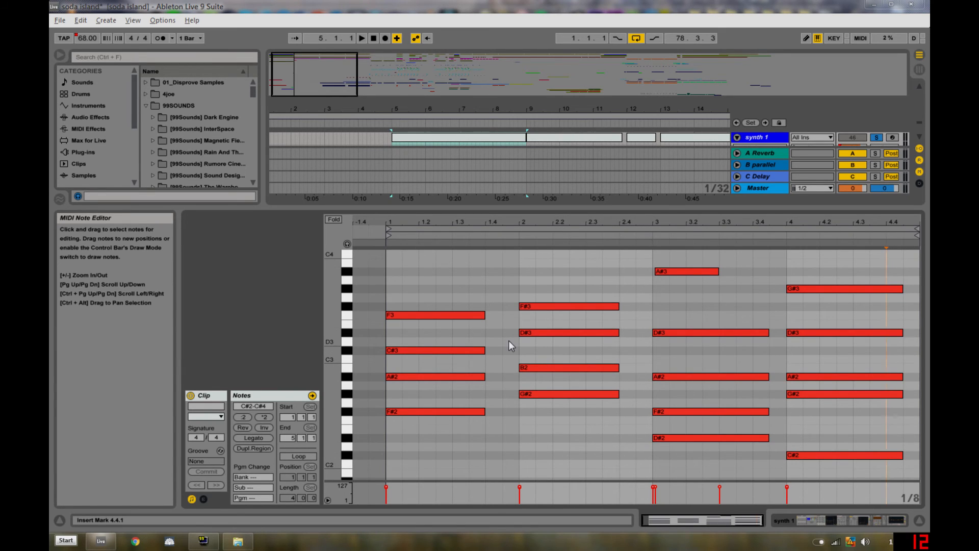
# Pick out the F3 and F#3 top notes, then select the whole first chord from F#2 to F3
pyautogui.moveTo(428, 452); pyautogui.dragTo(429, 347)
pyautogui.click(428, 338)
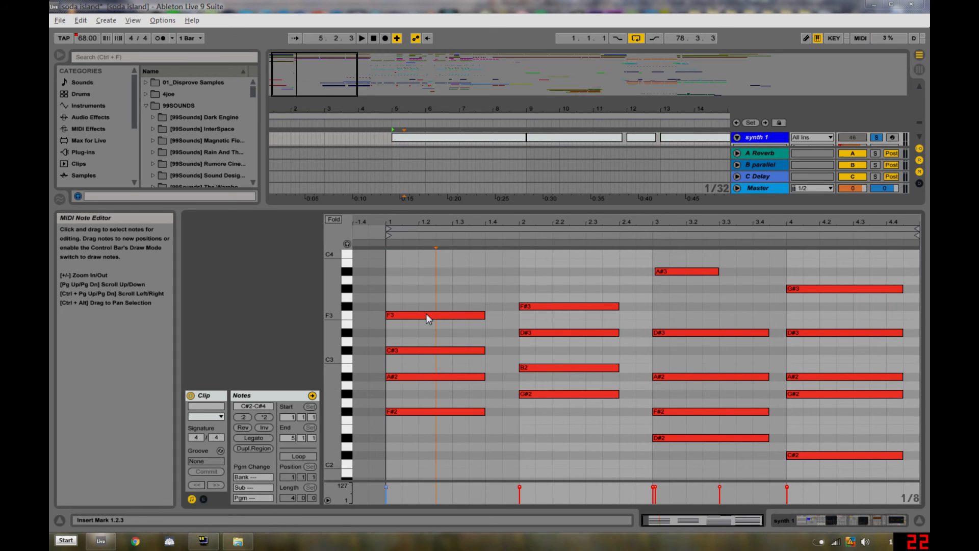
pyautogui.click(425, 314)
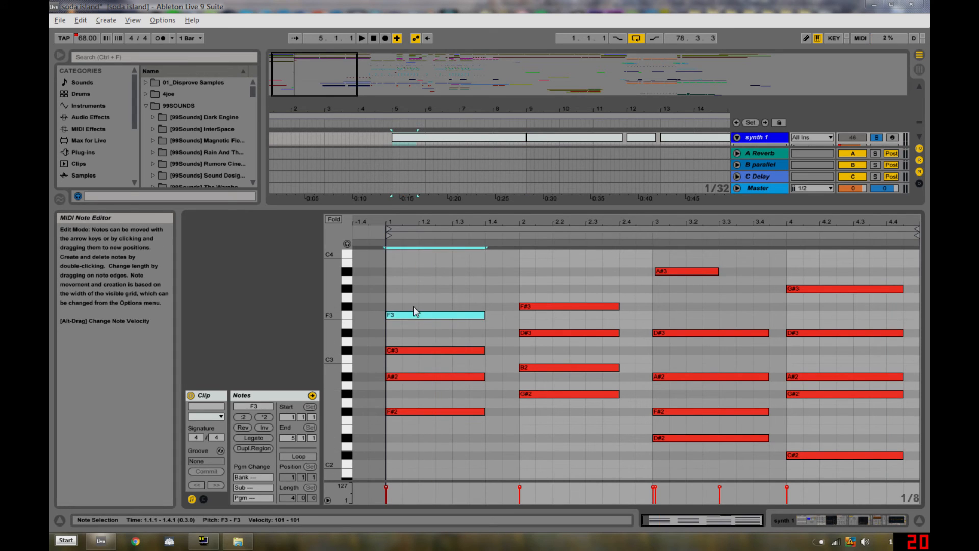
pyautogui.click(554, 307)
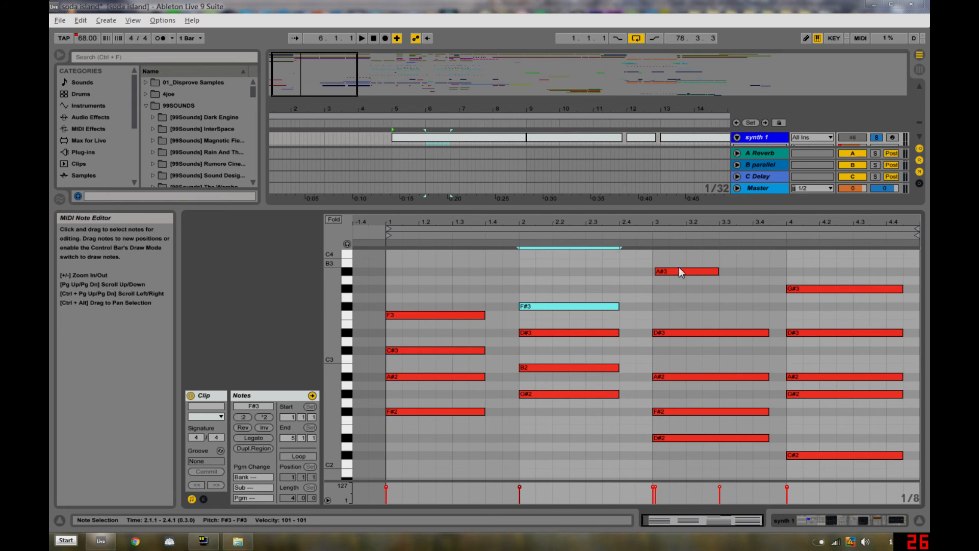
pyautogui.moveTo(541, 280); pyautogui.dragTo(539, 410)
pyautogui.moveTo(434, 302); pyautogui.dragTo(435, 420)
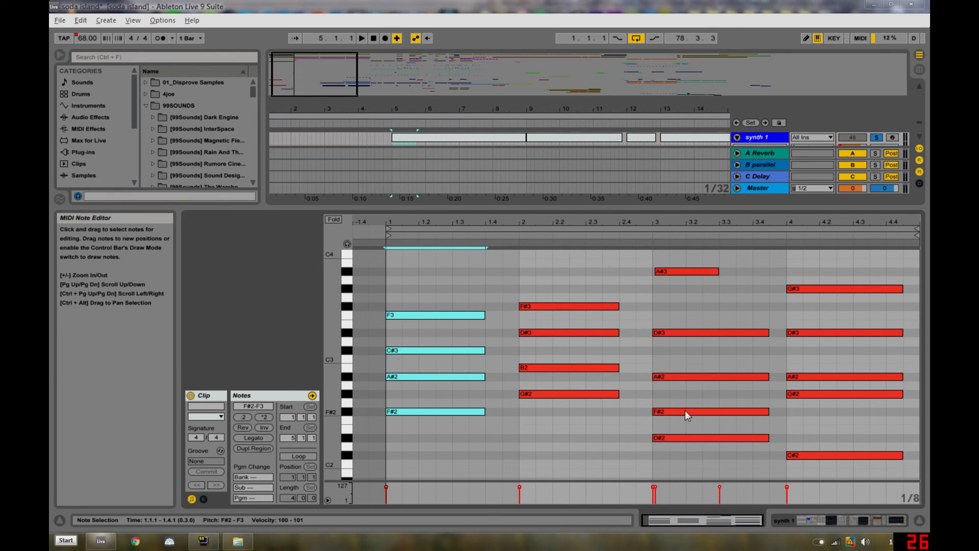
# Examine the third and fourth chords of the bar 5 clip, including the A#3 to C#4 melody on top
pyautogui.click(678, 336)
pyautogui.scroll(2, 663, 337)
pyautogui.click(663, 319)
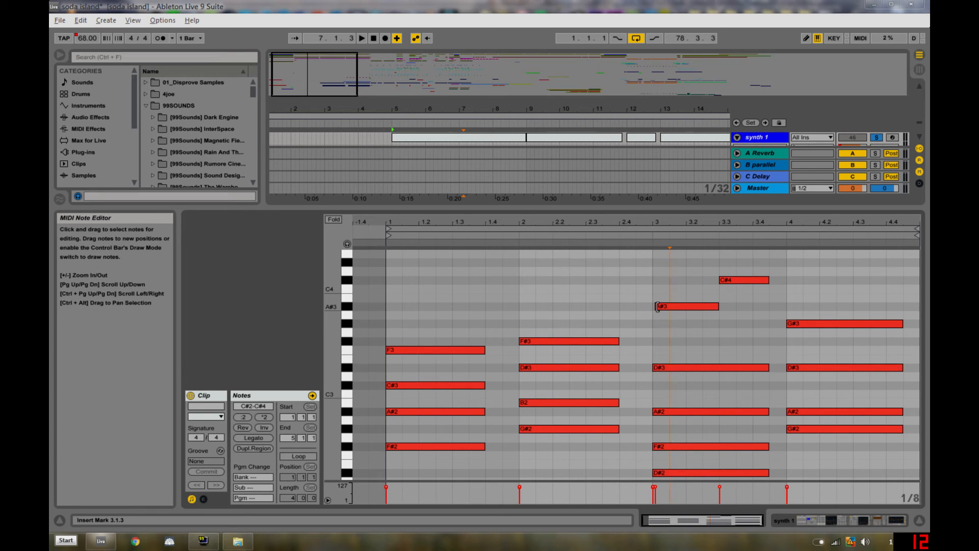
pyautogui.moveTo(720, 521); pyautogui.dragTo(739, 534)
pyautogui.moveTo(777, 306); pyautogui.dragTo(770, 463)
pyautogui.click(770, 463)
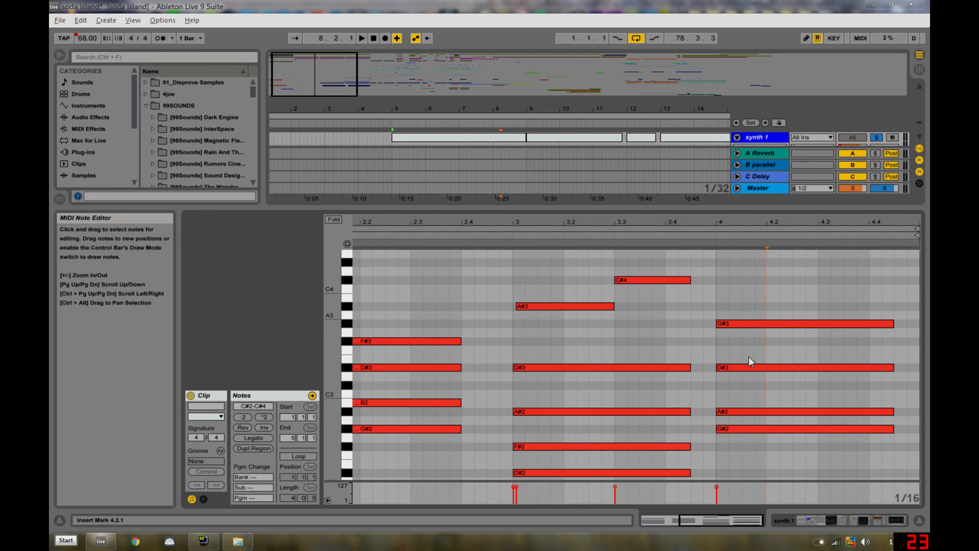
pyautogui.click(732, 298)
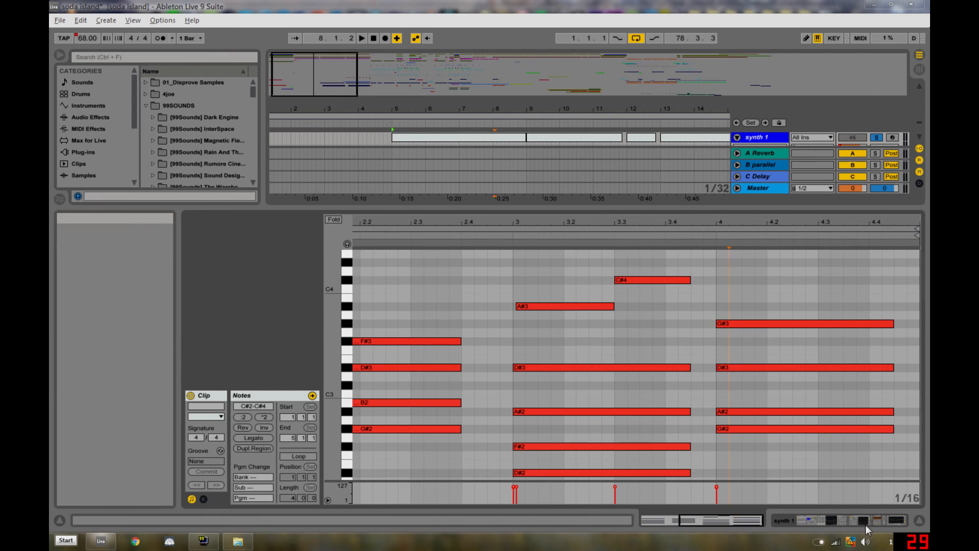
# View synth 1's device chain, recheck the low notes of the bar 5 clip, and return to the full arrangement
pyautogui.click(865, 525)
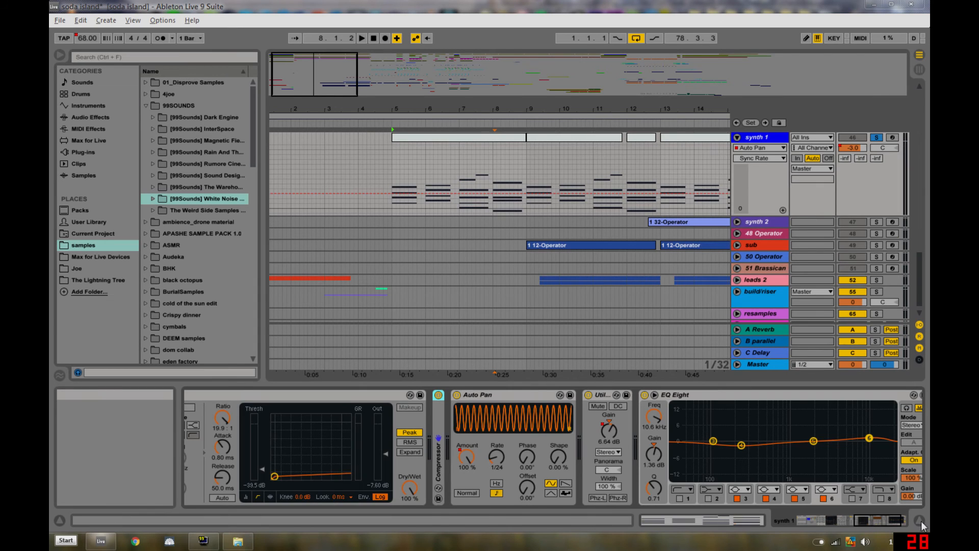
pyautogui.doubleClick(439, 135)
pyautogui.scroll(-1, 551, 357)
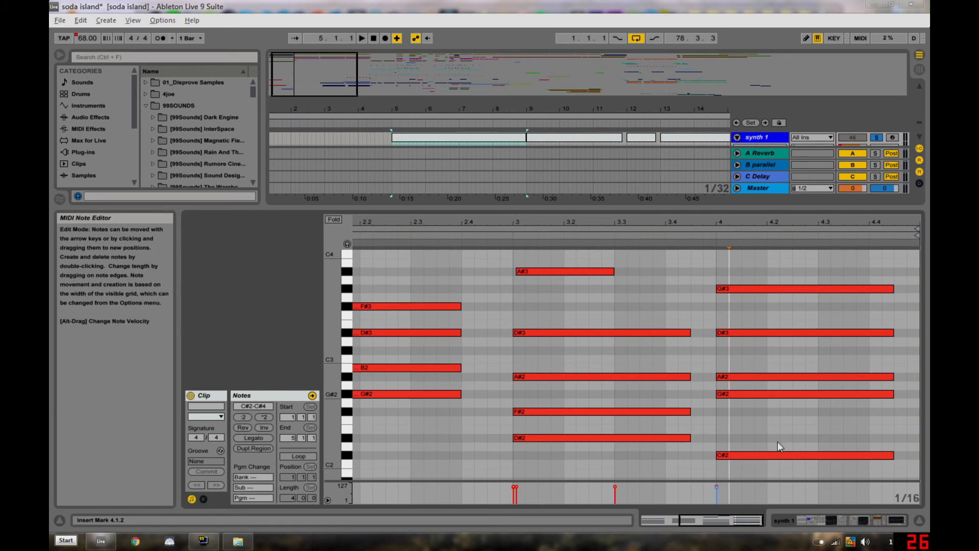
pyautogui.click(920, 520)
pyautogui.click(519, 261)
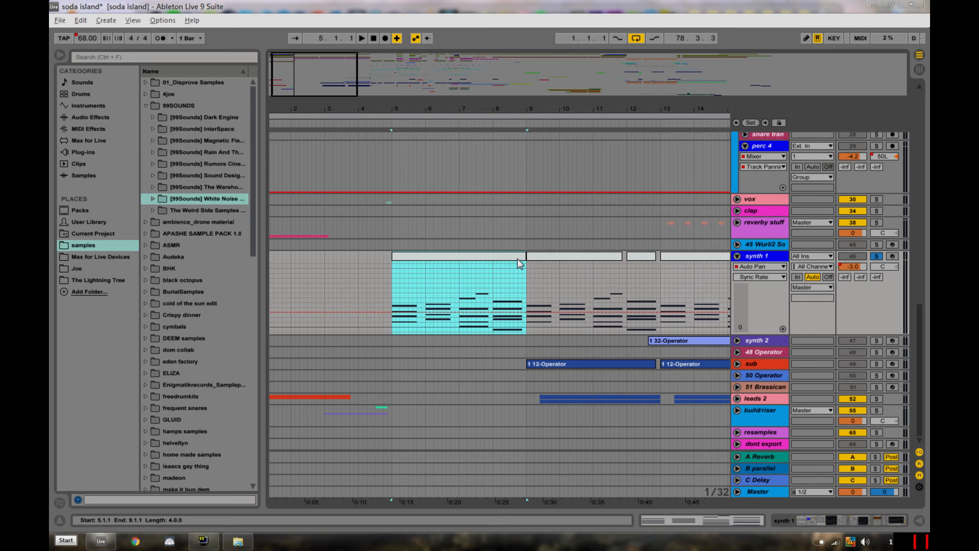
# Look over synth 1's clips across the arrangement and audition the clip at 17.1.1 in solo
pyautogui.moveTo(417, 112); pyautogui.dragTo(417, 66)
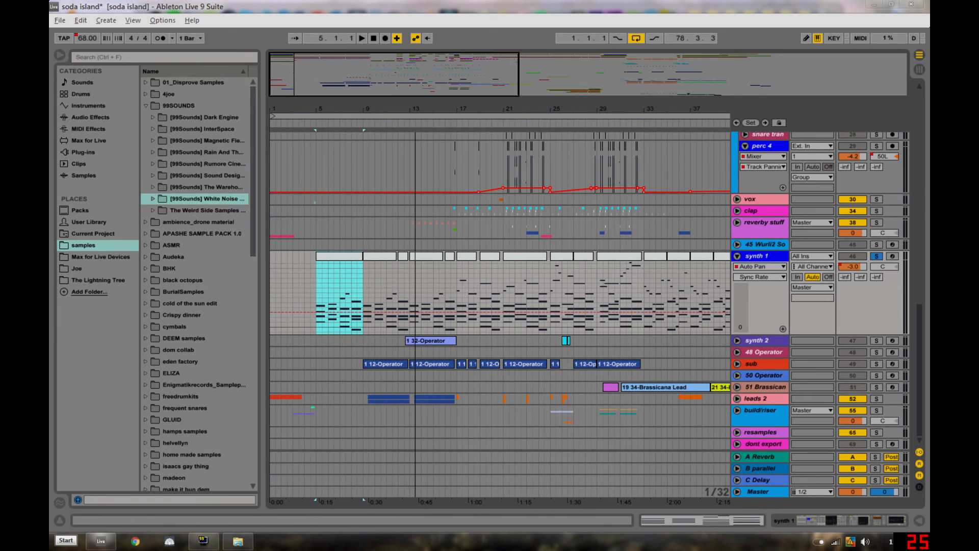
pyautogui.moveTo(341, 111); pyautogui.dragTo(342, 87)
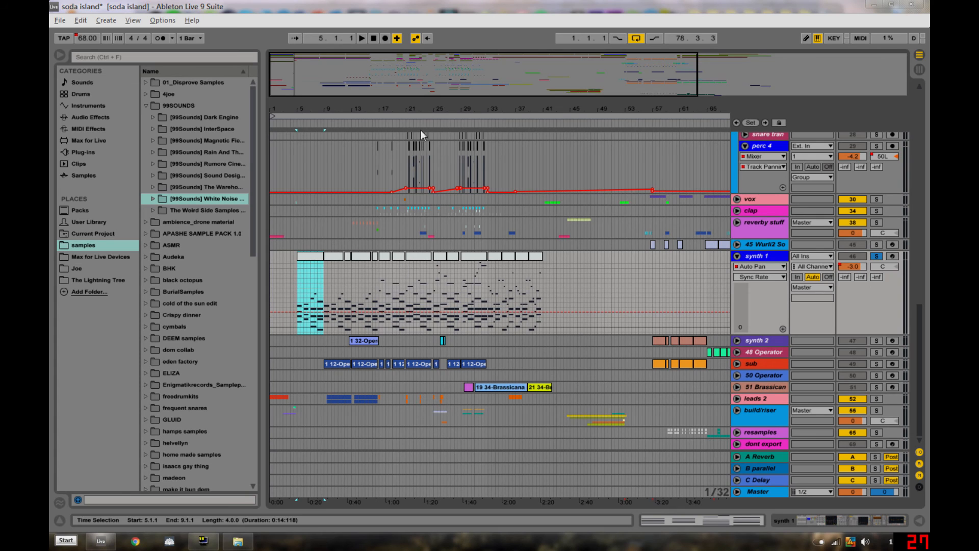
pyautogui.moveTo(386, 110); pyautogui.dragTo(385, 188)
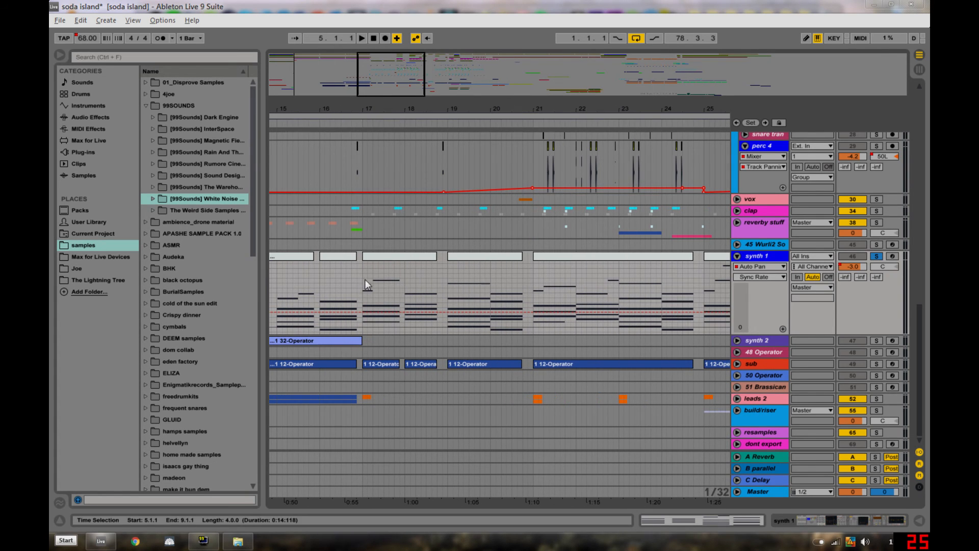
pyautogui.click(385, 260)
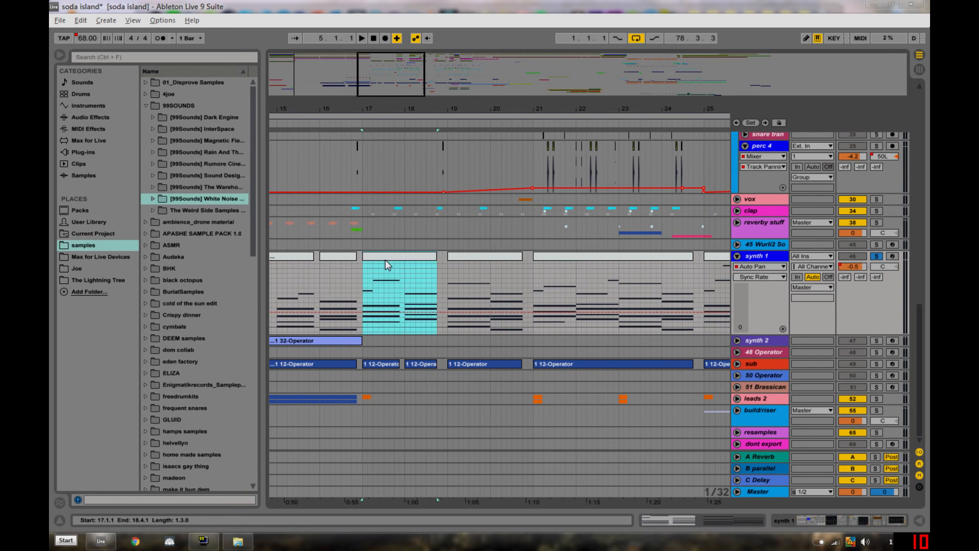
pyautogui.press('space')
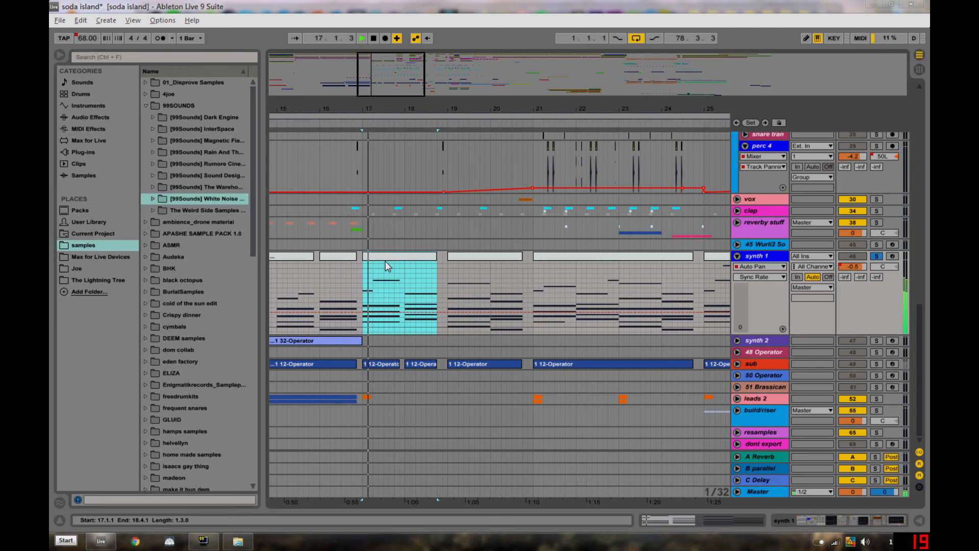
pyautogui.press('space')
# Unsolo synth 1, play the full mix from 16.1.2, and open synth 1's bar 17 clip
pyautogui.moveTo(378, 107); pyautogui.dragTo(502, 107)
pyautogui.click(445, 296)
pyautogui.press('space')
pyautogui.click(874, 254)
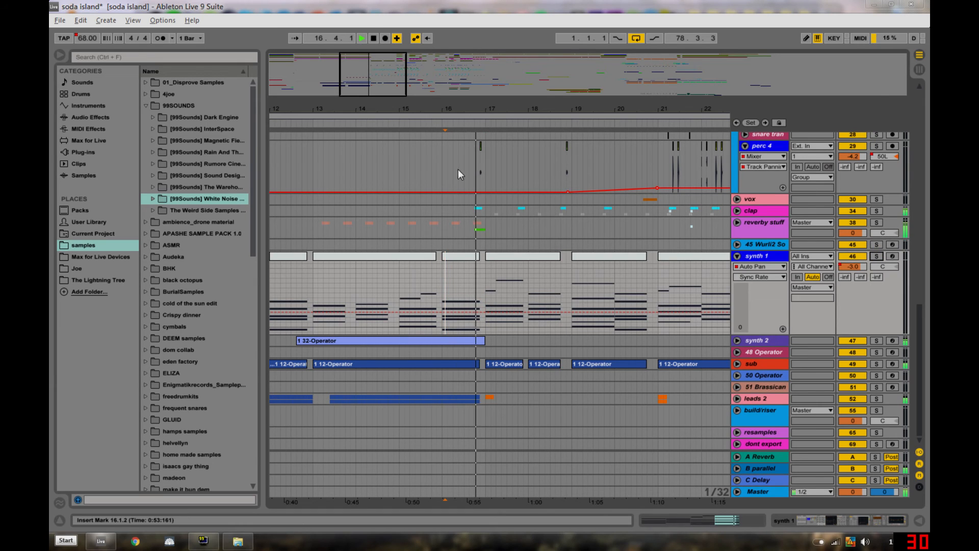
pyautogui.doubleClick(521, 257)
pyautogui.press('space')
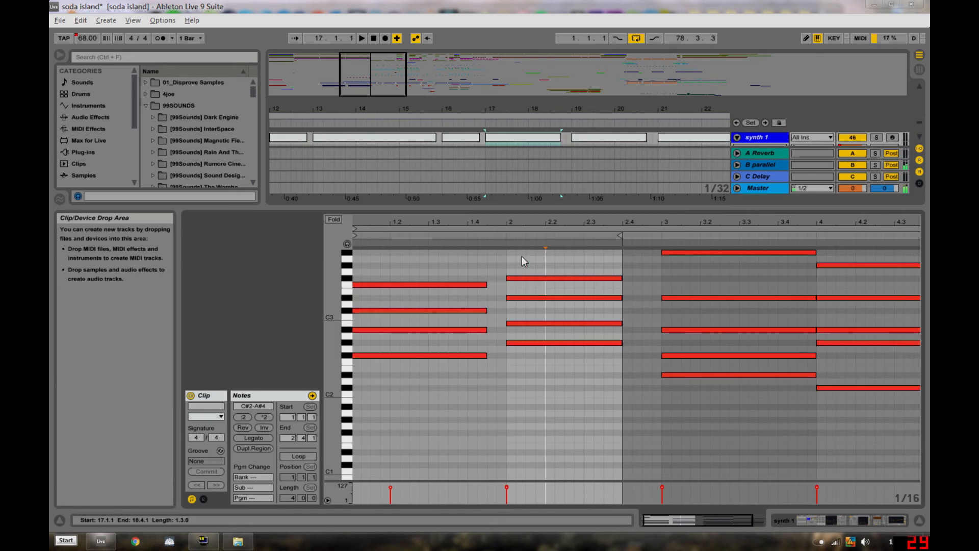
# Try lowering and raising the Pitch Bend envelope of synth 1's bar 17 clip, undoing each change
pyautogui.click(203, 499)
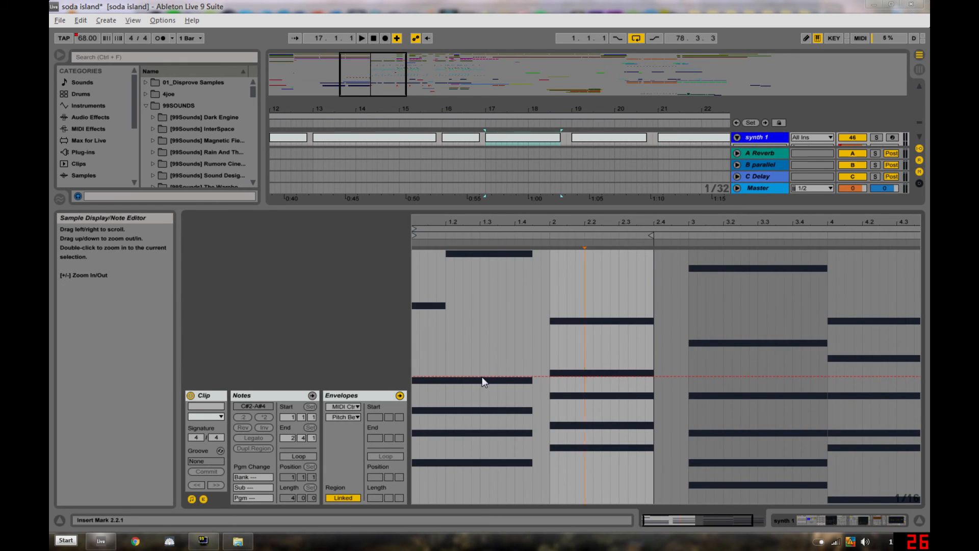
pyautogui.moveTo(478, 385); pyautogui.dragTo(478, 419)
pyautogui.press('space')
pyautogui.hotkey('ctrl', 'z')
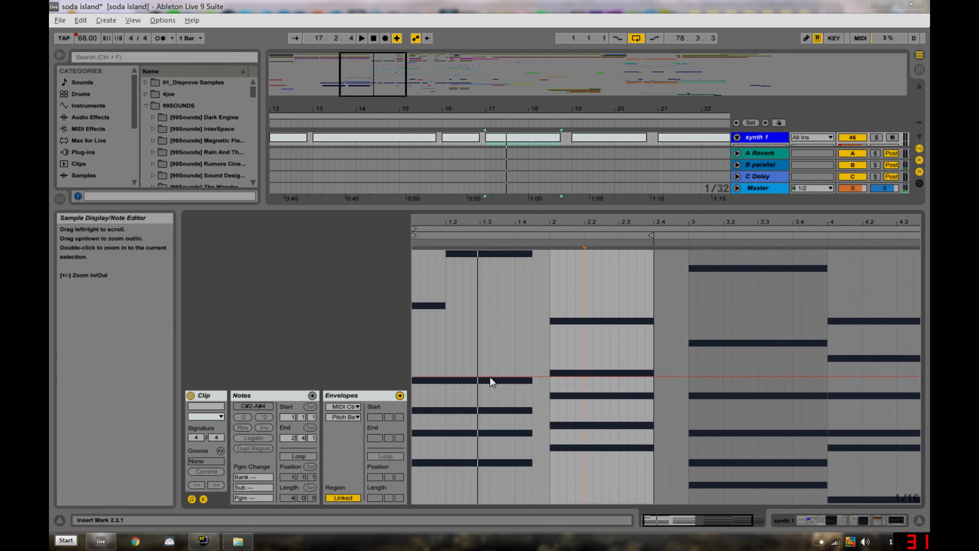
pyautogui.moveTo(433, 376); pyautogui.dragTo(438, 351)
pyautogui.hotkey('ctrl', 'z')
pyautogui.press('space')
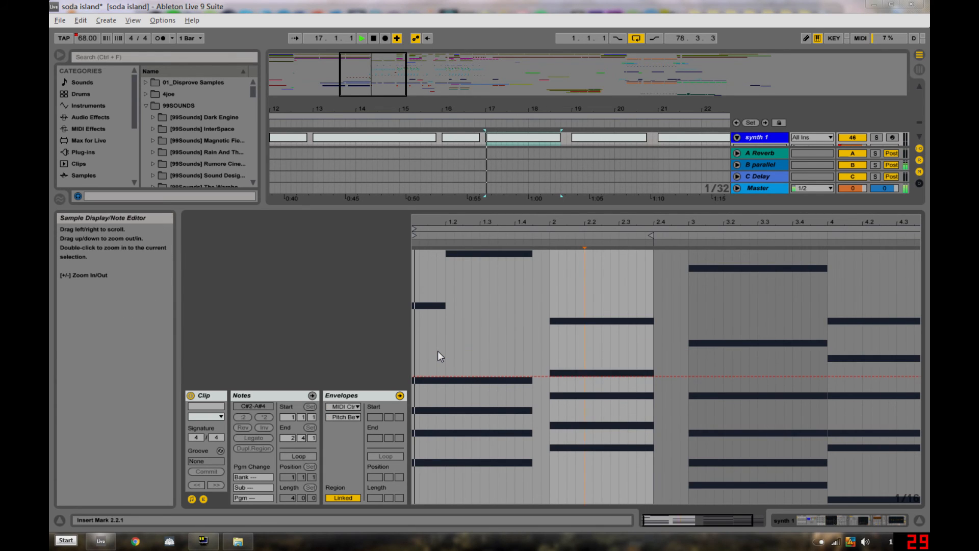
# Return to the arrangement, solo synth 1 and play its clip from 17.1.1
pyautogui.click(920, 520)
pyautogui.press('space')
pyautogui.click(504, 257)
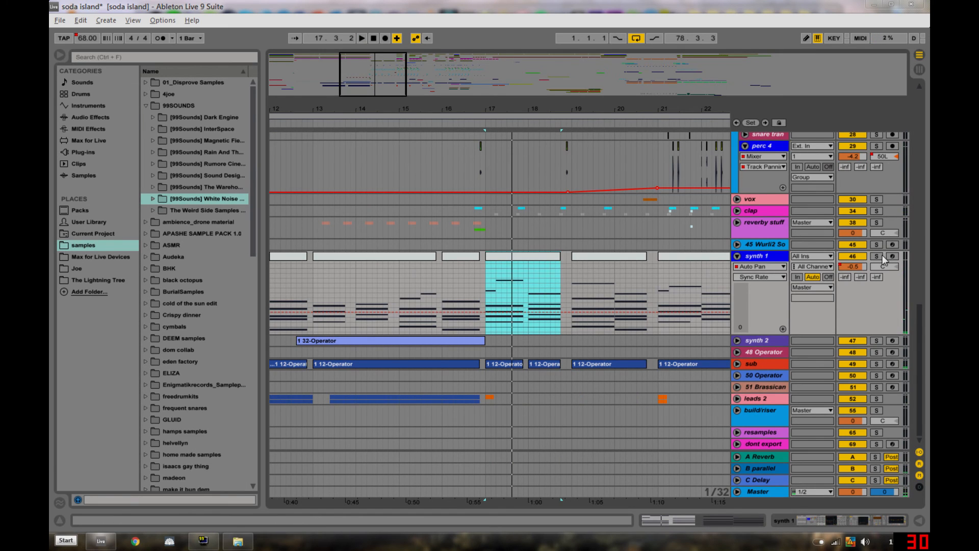
pyautogui.click(880, 255)
pyautogui.press('space')
# Examine the chord notes of synth 1's bar 17 clip and return to the full arrangement
pyautogui.click(495, 260)
pyautogui.doubleClick(499, 262)
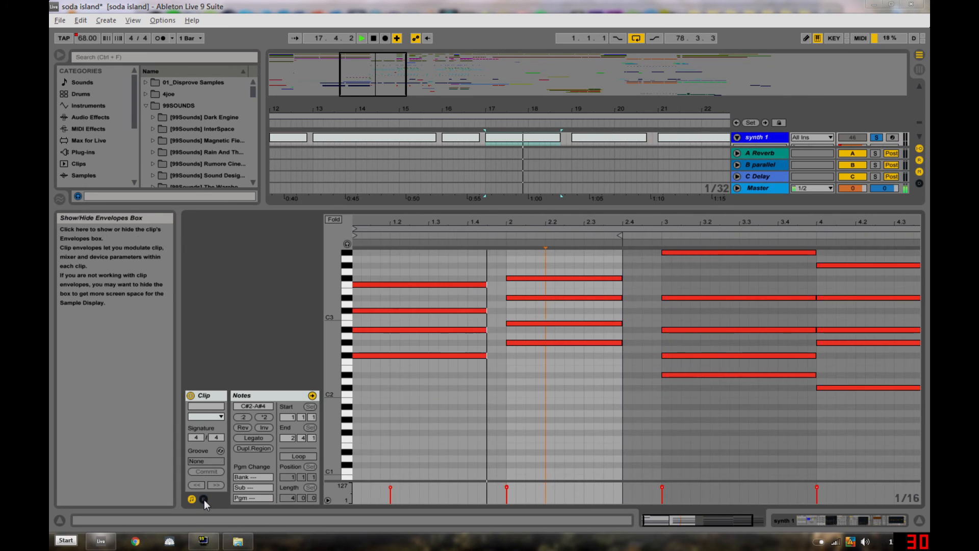
pyautogui.click(920, 521)
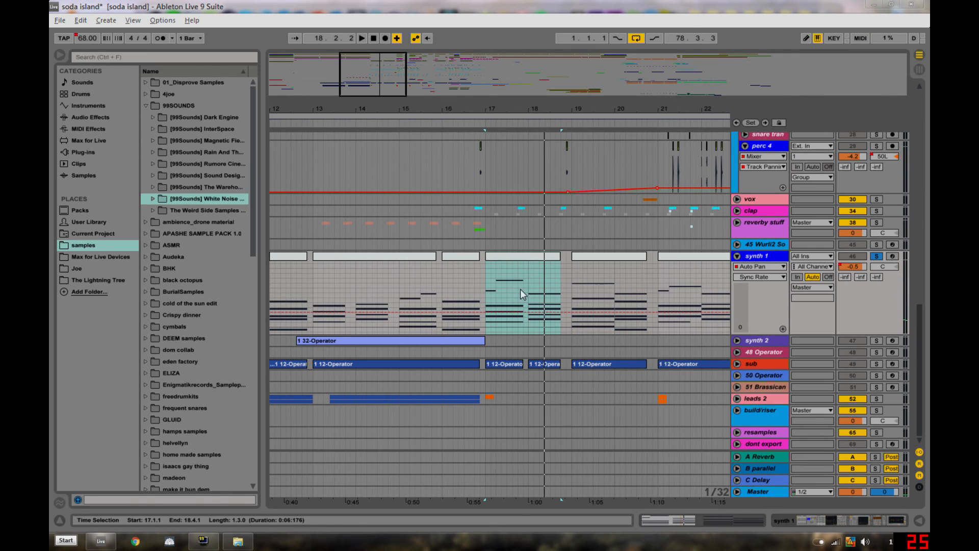
pyautogui.doubleClick(534, 261)
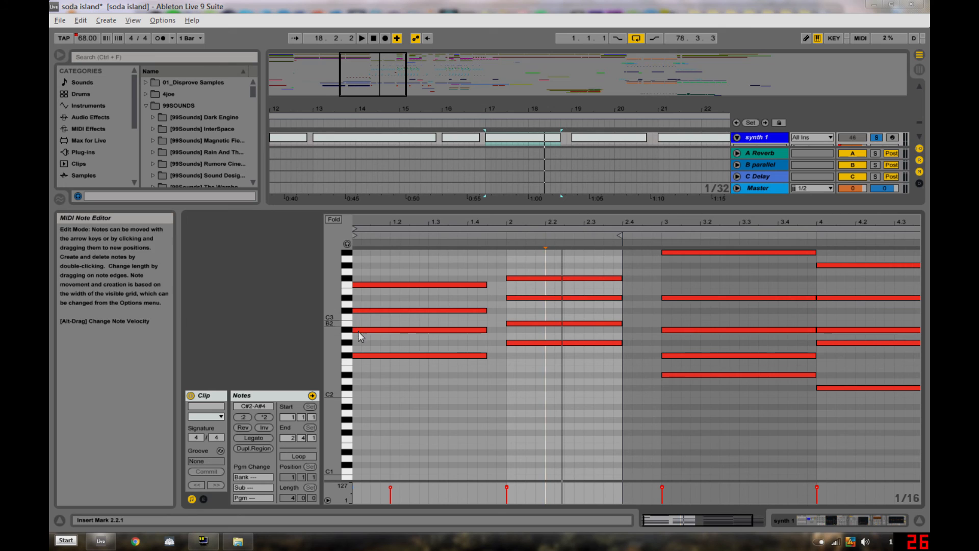
pyautogui.click(921, 521)
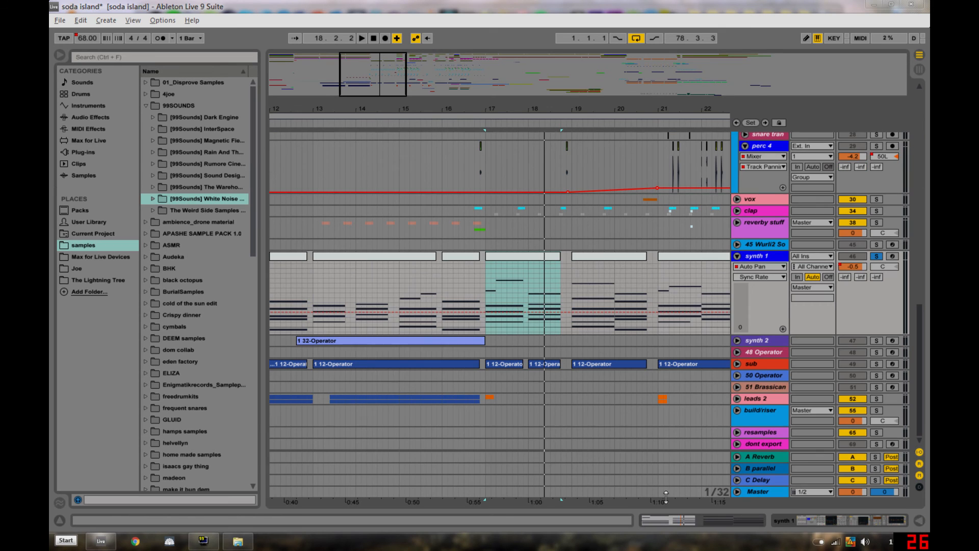
# Show the sub track's device chain to examine its EQ Eight and sidechained Compressor, and hide it again
pyautogui.click(510, 366)
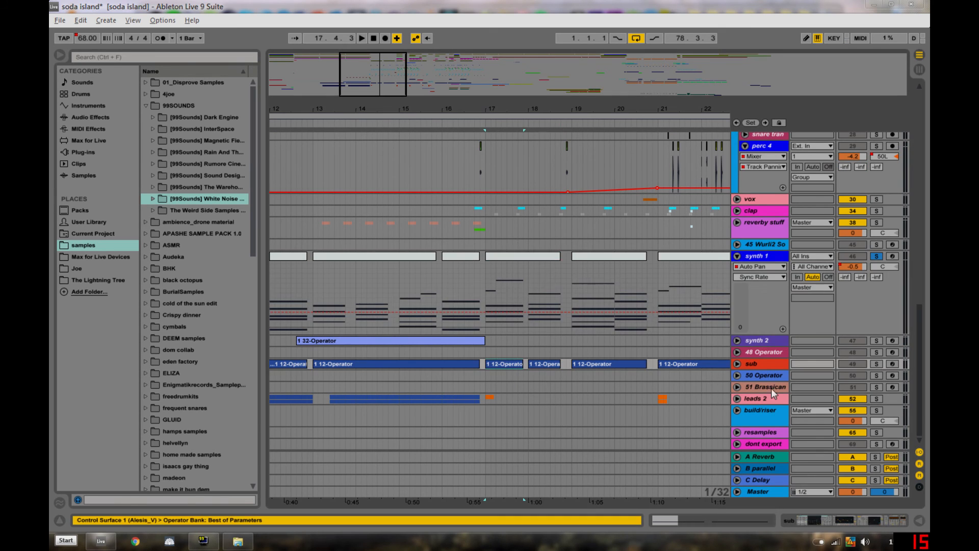
pyautogui.click(753, 367)
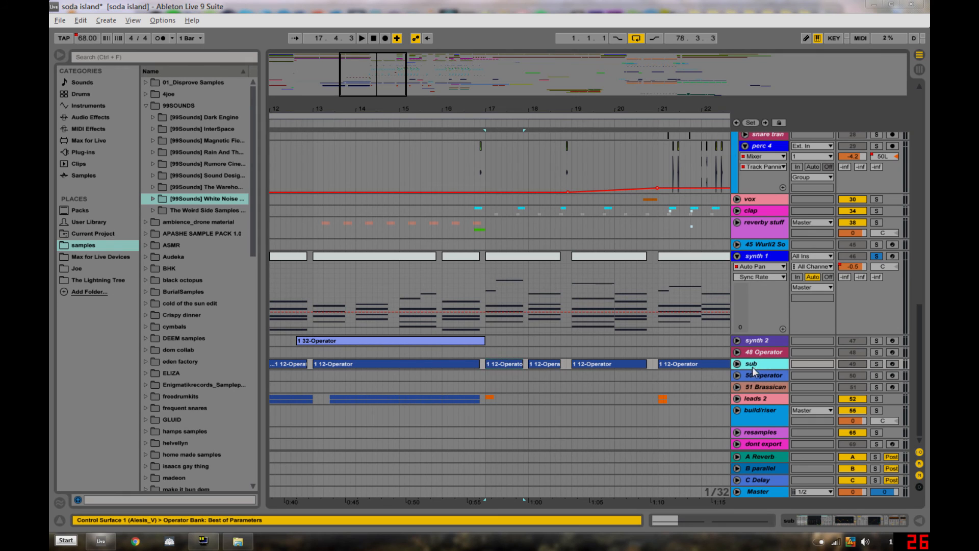
pyautogui.click(853, 522)
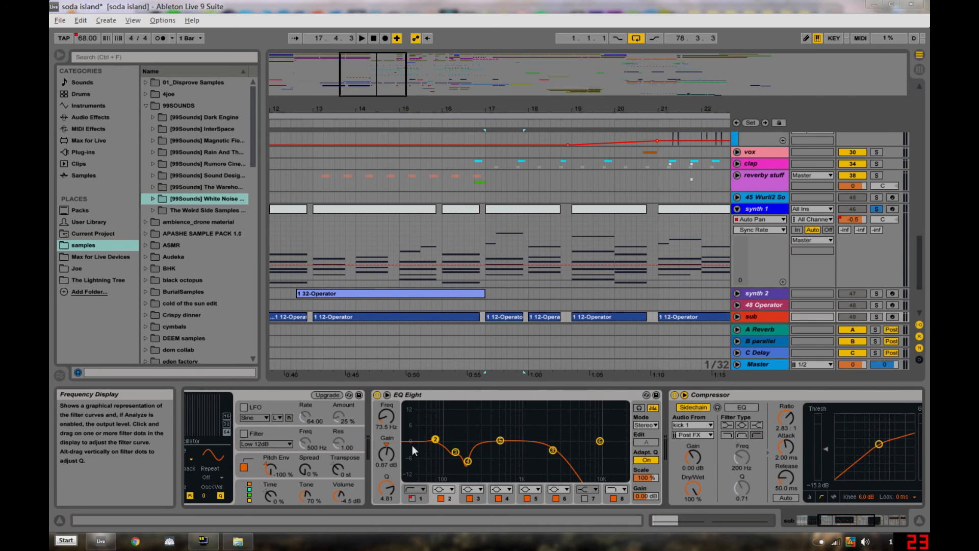
pyautogui.click(919, 521)
# Unfold the leads 2 group, solo its first Mello Flute track and play the short clip at bar 17
pyautogui.moveTo(490, 115); pyautogui.dragTo(443, 116)
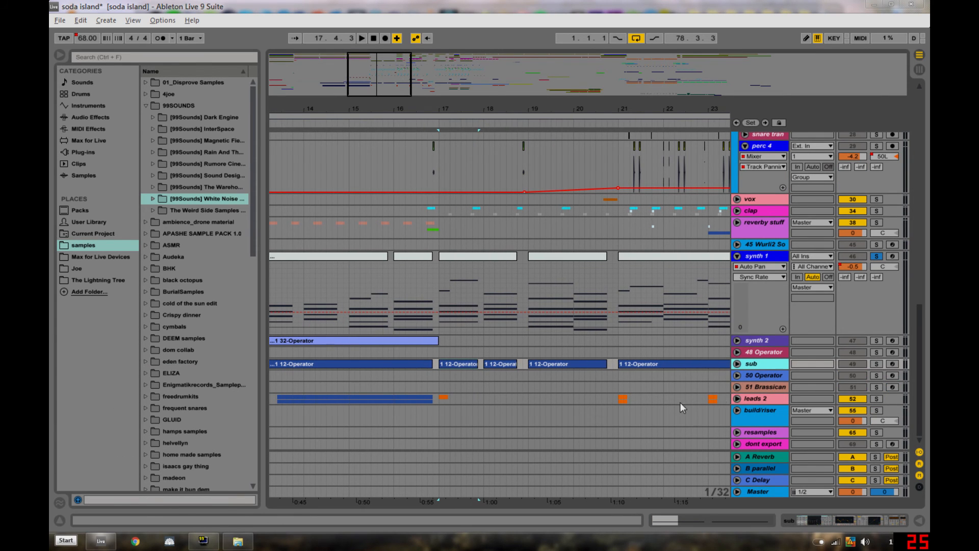
pyautogui.click(737, 399)
pyautogui.scroll(-3, 483, 406)
pyautogui.click(443, 368)
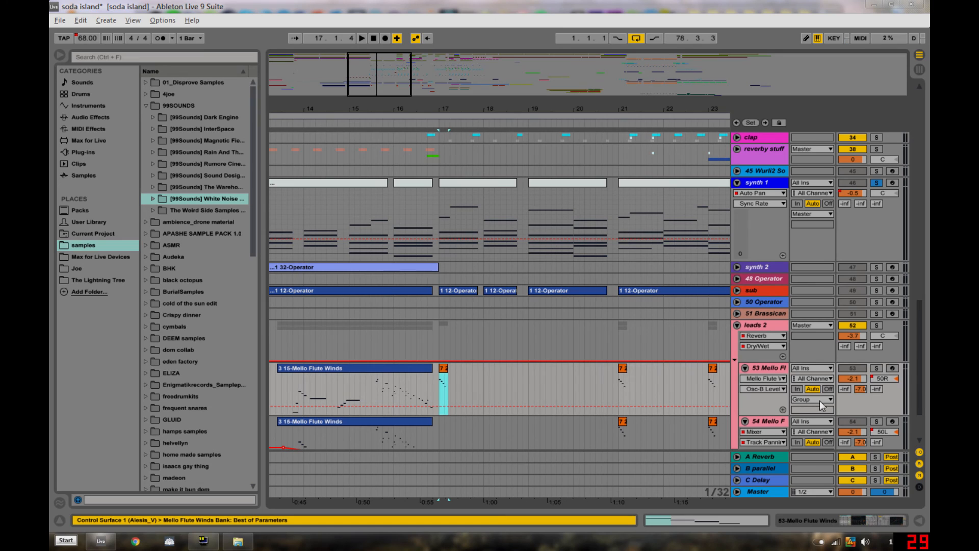
pyautogui.click(878, 368)
pyautogui.press('space')
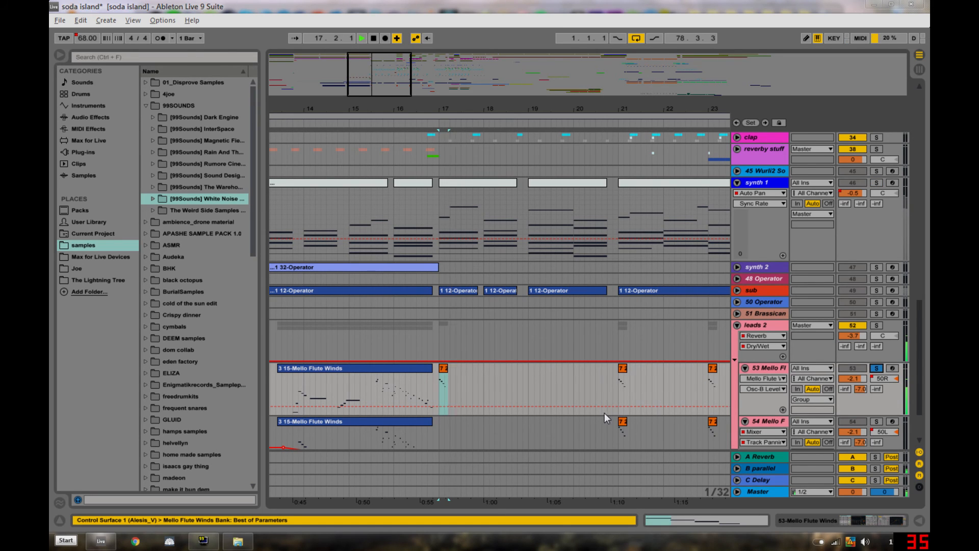
# Play the soloed Mello Flute track's short clip at bar 21 and stop
pyautogui.moveTo(617, 397); pyautogui.dragTo(479, 396)
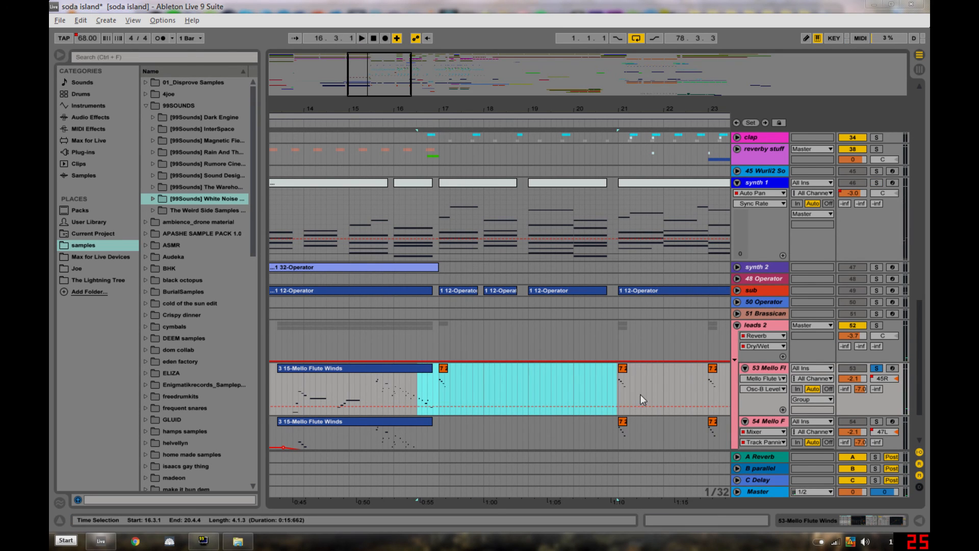
pyautogui.click(617, 397)
pyautogui.press('space')
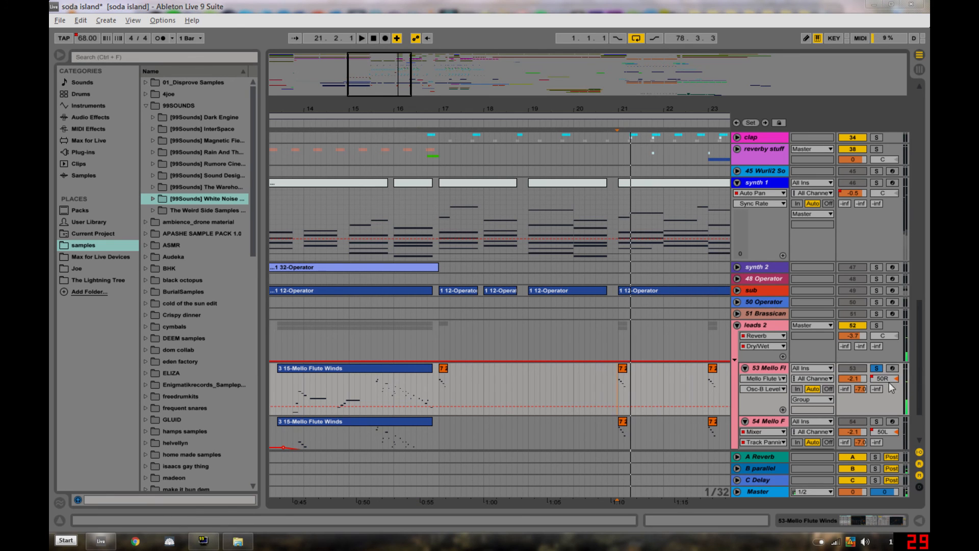
# Look over the perc and kick tracks around bar 17, placing the insert mark at 17.1.1 on kick 1
pyautogui.scroll(3, 527, 404)
pyautogui.scroll(10, 527, 404)
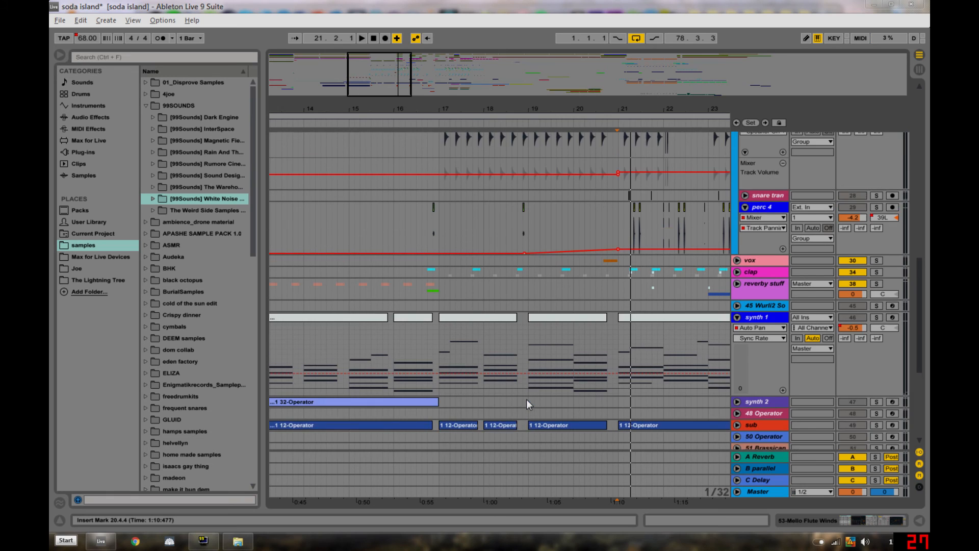
pyautogui.press('space')
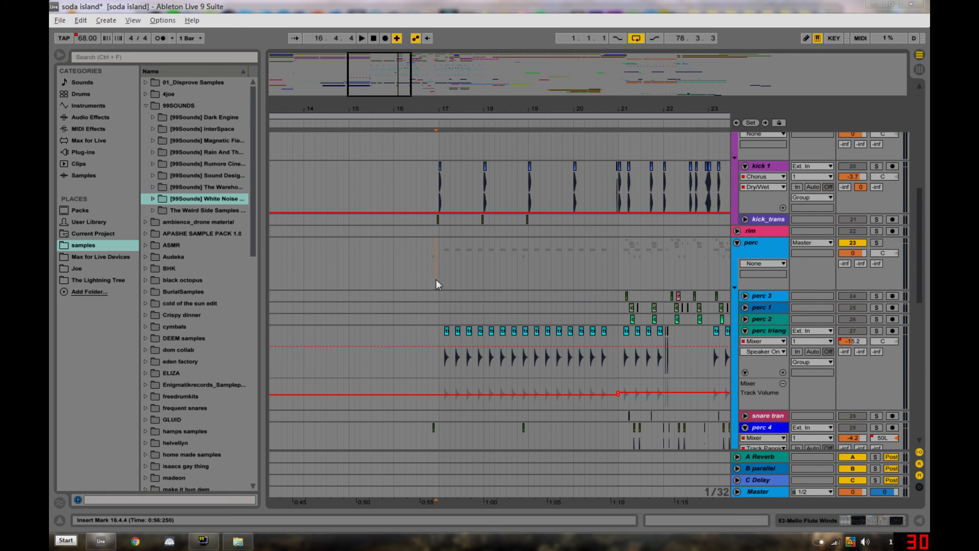
pyautogui.click(436, 280)
pyautogui.scroll(3, 434, 290)
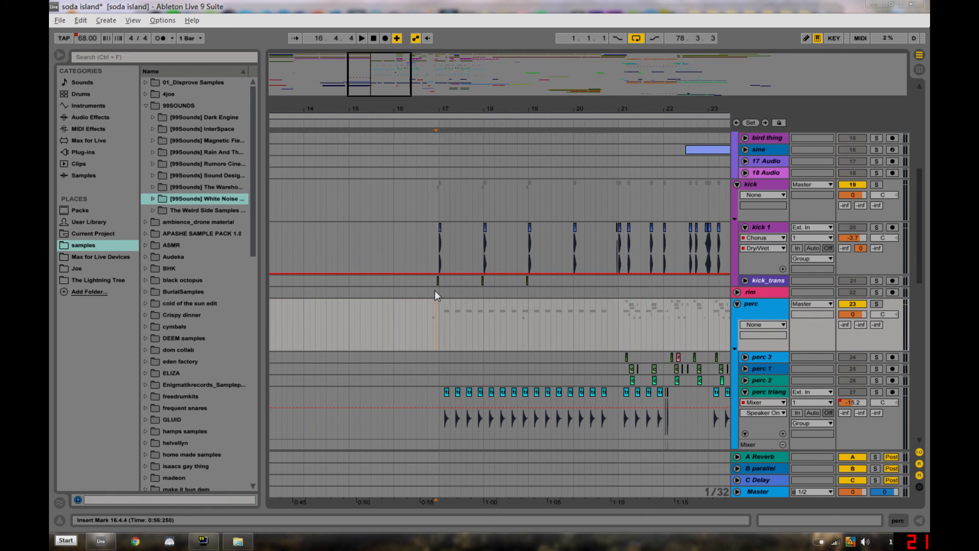
pyautogui.click(439, 259)
pyautogui.scroll(-10, 442, 302)
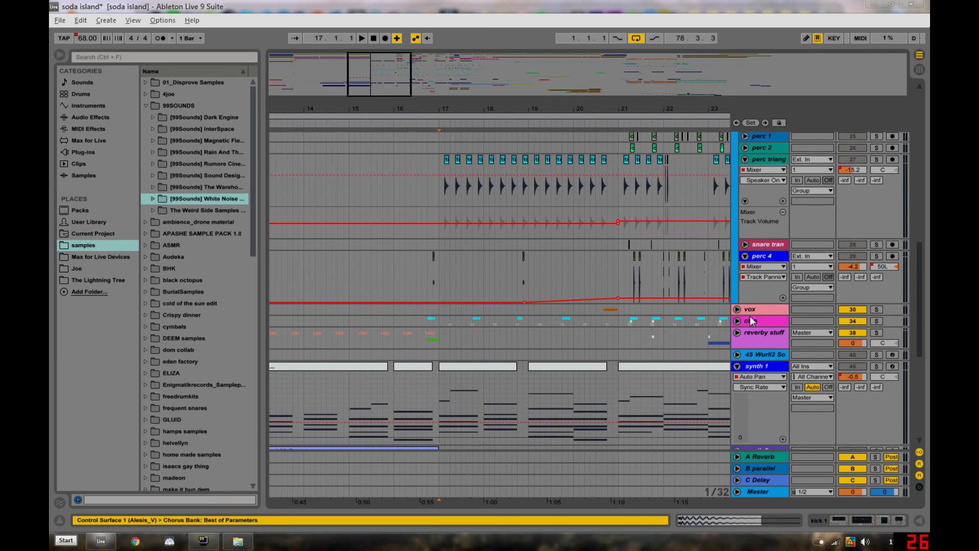
# Unfold the clap group to show its perc 5, clap and perc 6 tracks around bar 17
pyautogui.click(750, 321)
pyautogui.click(738, 321)
pyautogui.scroll(-3, 648, 332)
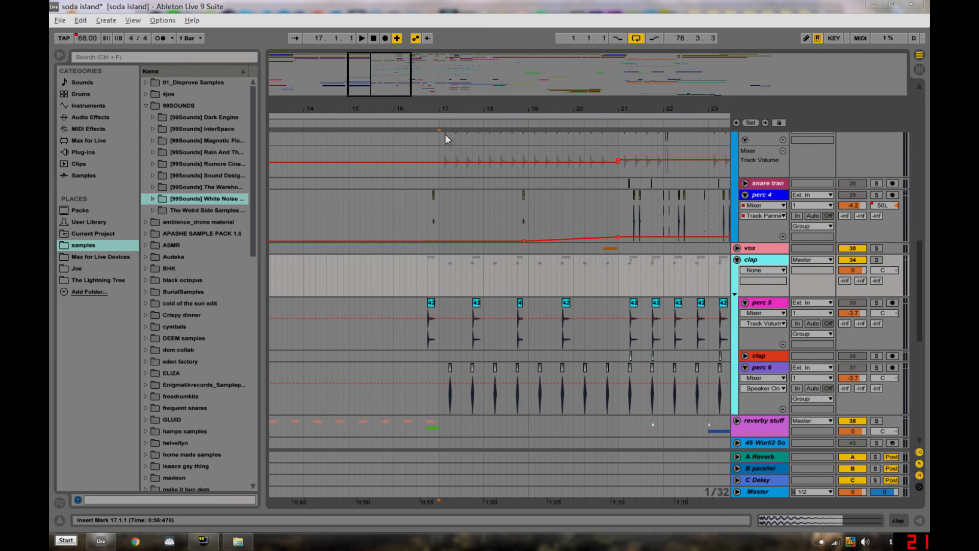
pyautogui.moveTo(434, 110); pyautogui.dragTo(429, 176)
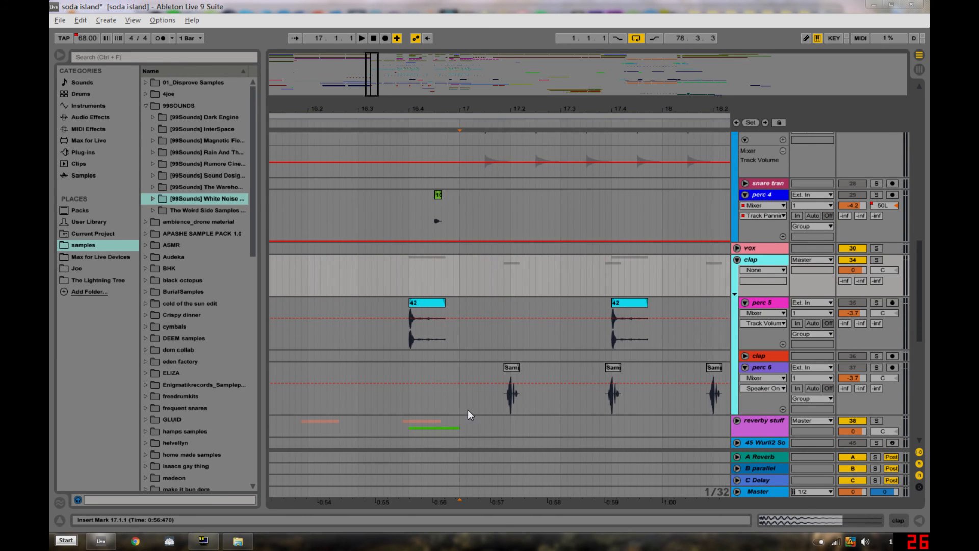
pyautogui.moveTo(502, 112); pyautogui.dragTo(505, 174)
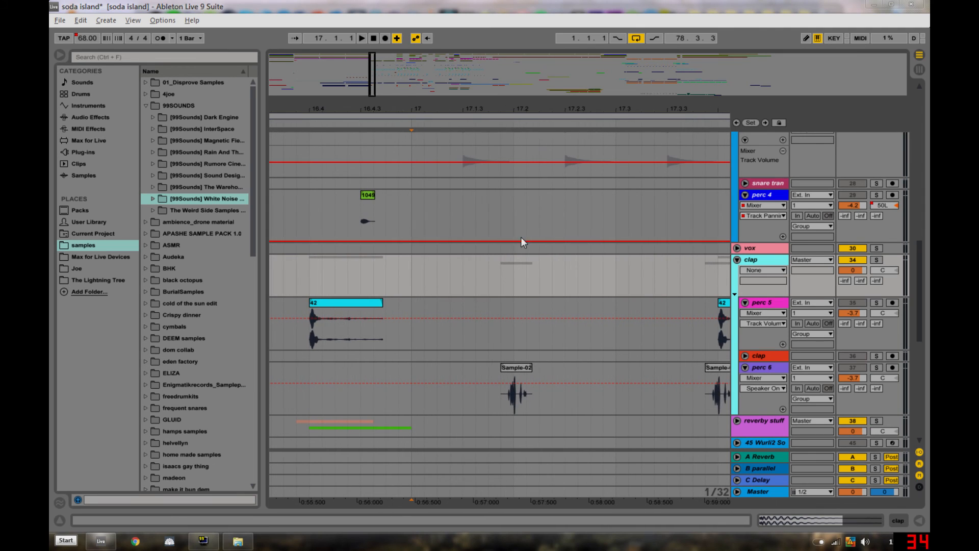
# Solo perc 6 and play its Sample-02 clip just before beat 17.2
pyautogui.click(517, 368)
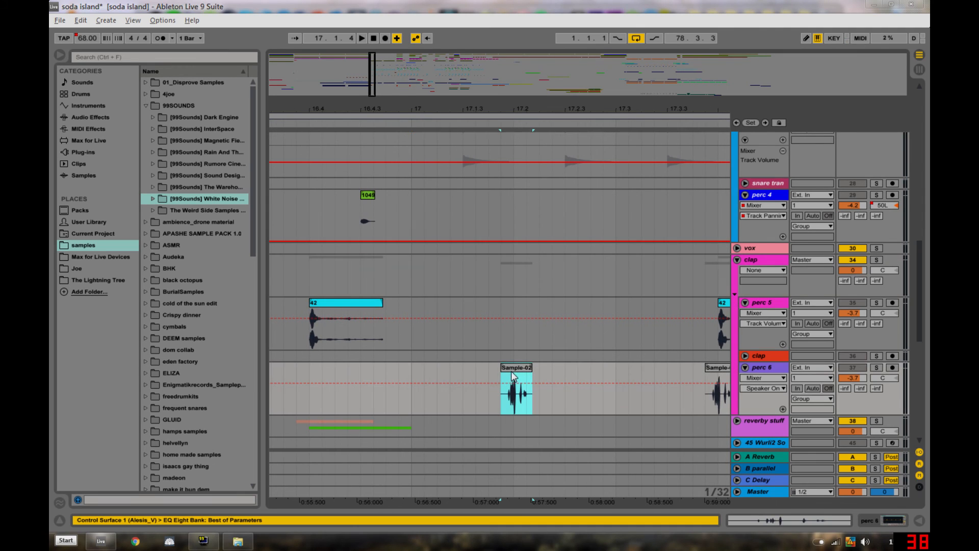
pyautogui.click(878, 367)
pyautogui.click(505, 365)
pyautogui.press('space')
pyautogui.press('space')
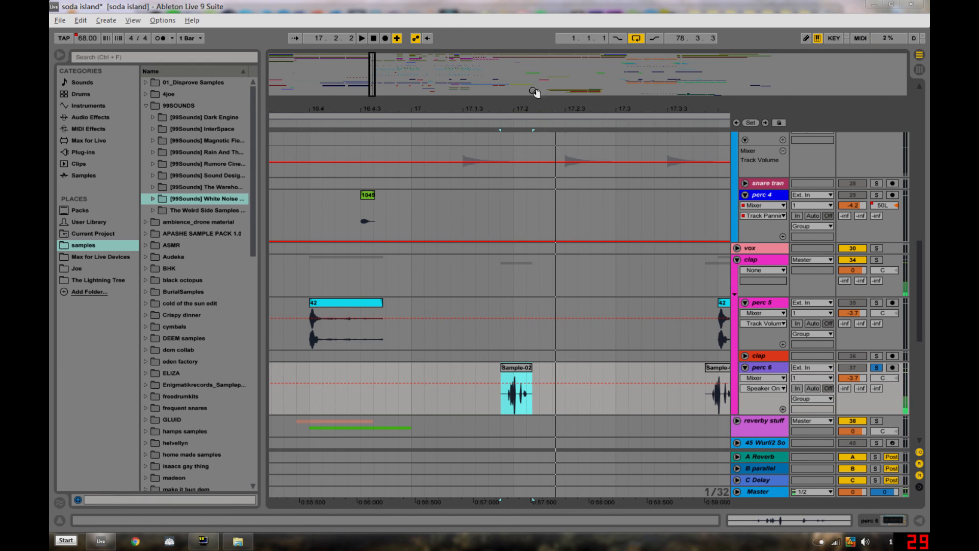
# Solo perc 5 instead and play its clip at 17.4.1
pyautogui.moveTo(535, 112); pyautogui.dragTo(596, 351)
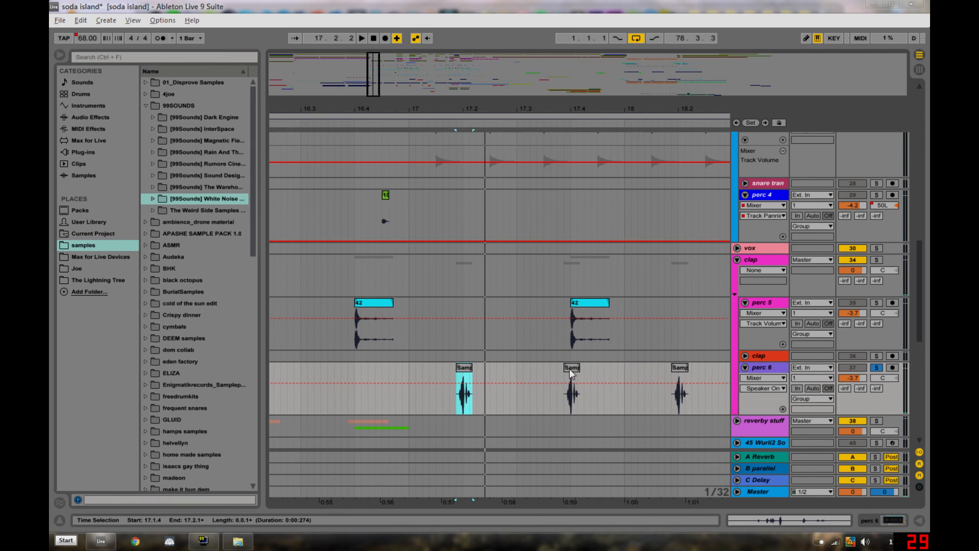
pyautogui.click(503, 382)
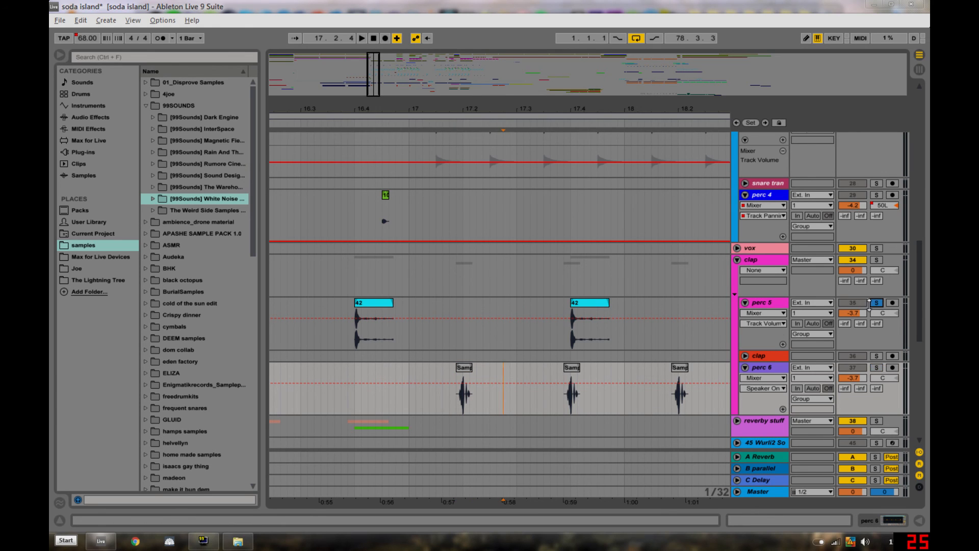
pyautogui.click(589, 308)
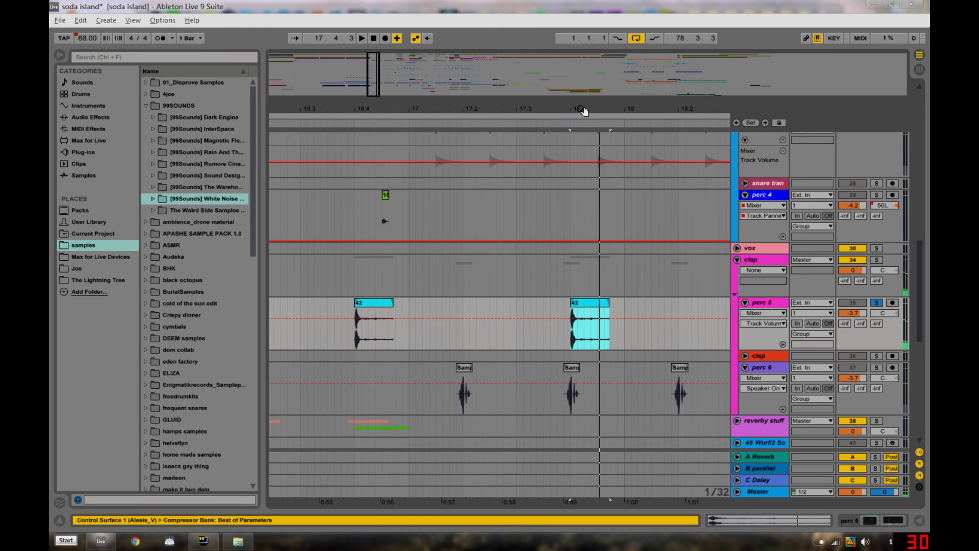
pyautogui.moveTo(579, 114); pyautogui.dragTo(561, 227)
pyautogui.moveTo(600, 113); pyautogui.dragTo(412, 36)
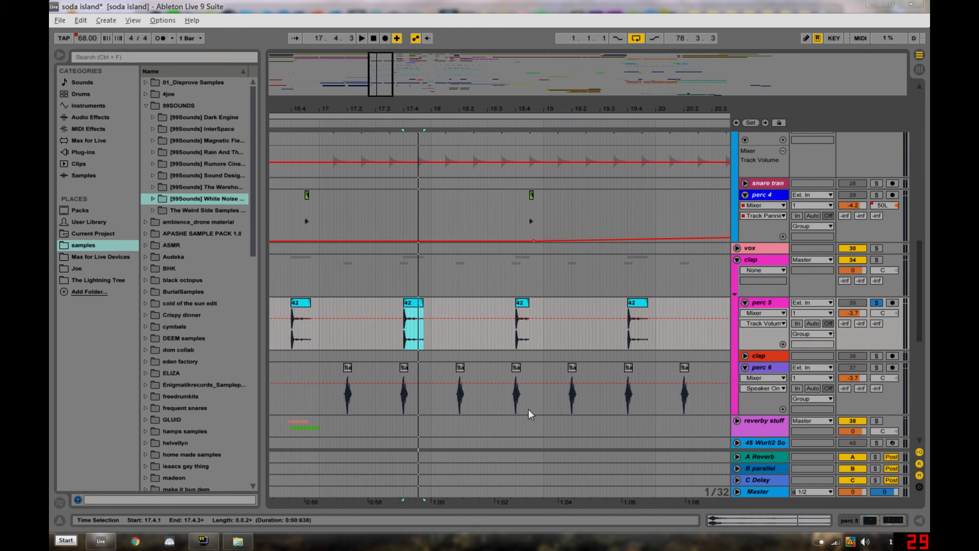
# Unsolo perc 5, play the full mix from 17.4.1, solo the clap group and stop playback
pyautogui.click(877, 303)
pyautogui.press('space')
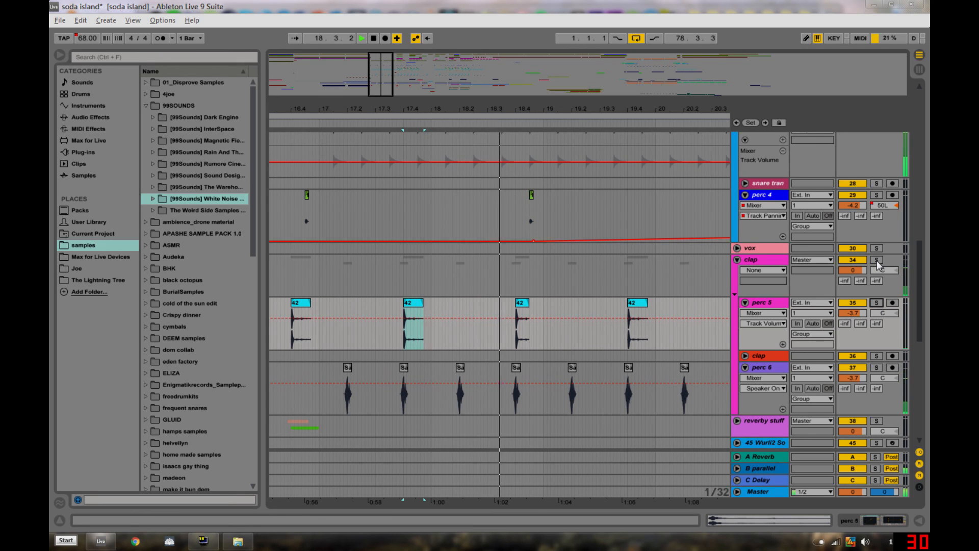
pyautogui.click(877, 260)
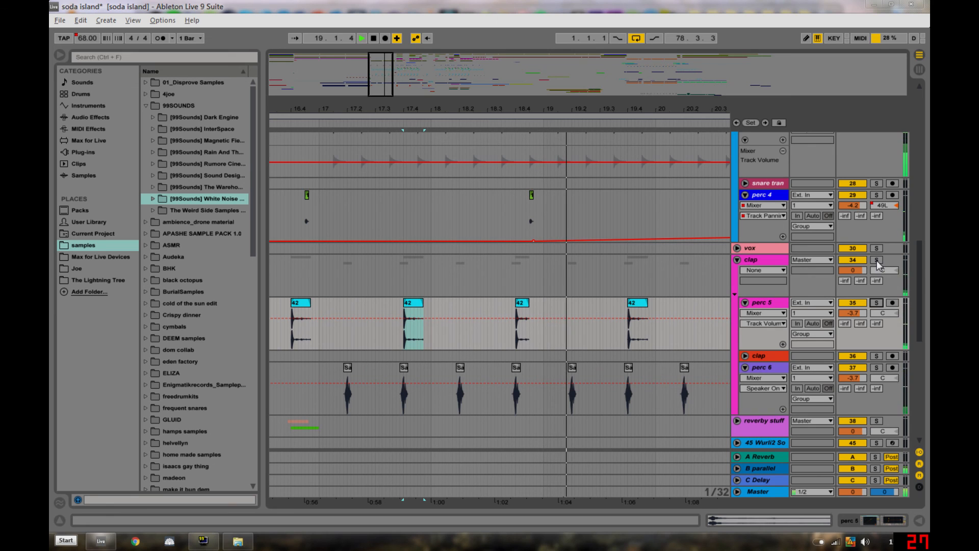
pyautogui.press('space')
# Solo bubbles 2 in the fx group and play its thick-liquid-bubble-2 clip from 17.1.1
pyautogui.scroll(8, 556, 367)
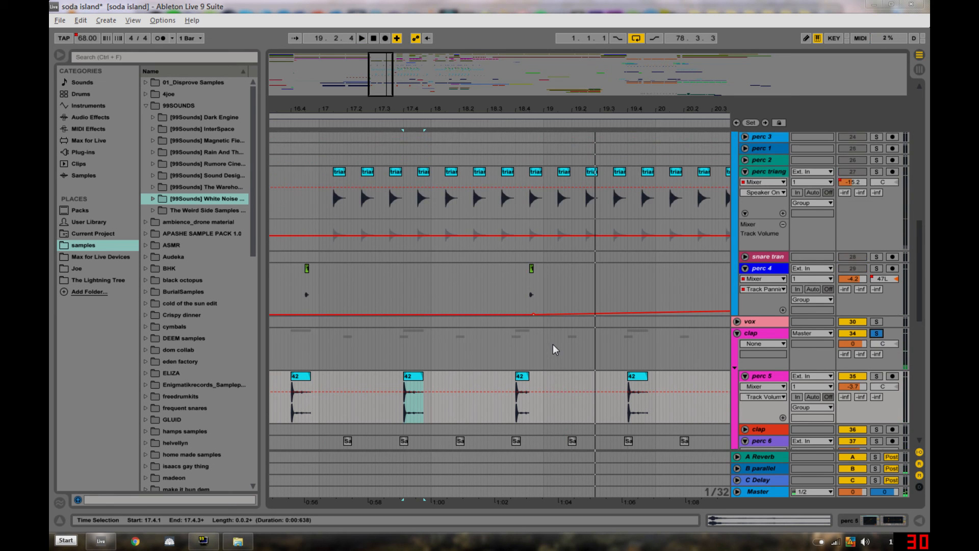
pyautogui.scroll(2, 646, 346)
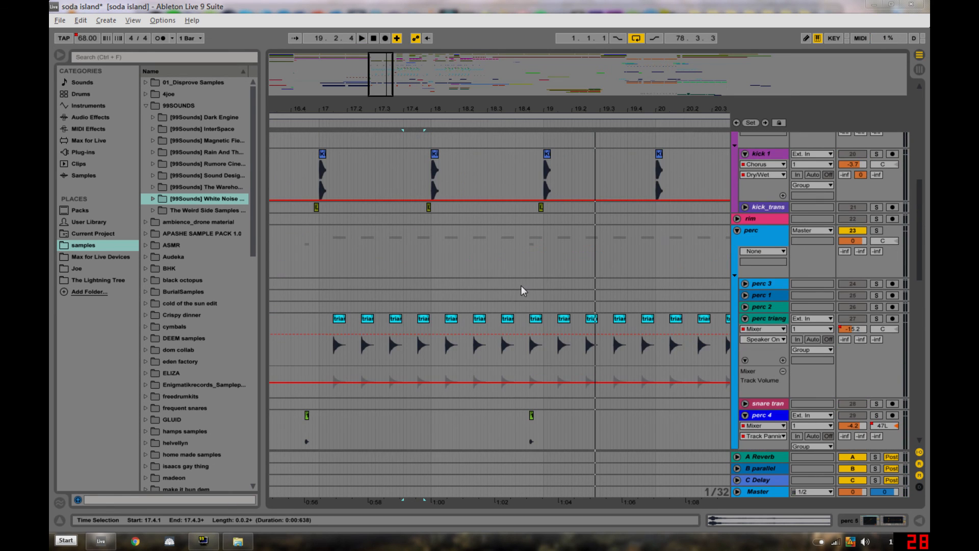
pyautogui.scroll(10, 522, 284)
pyautogui.click(446, 264)
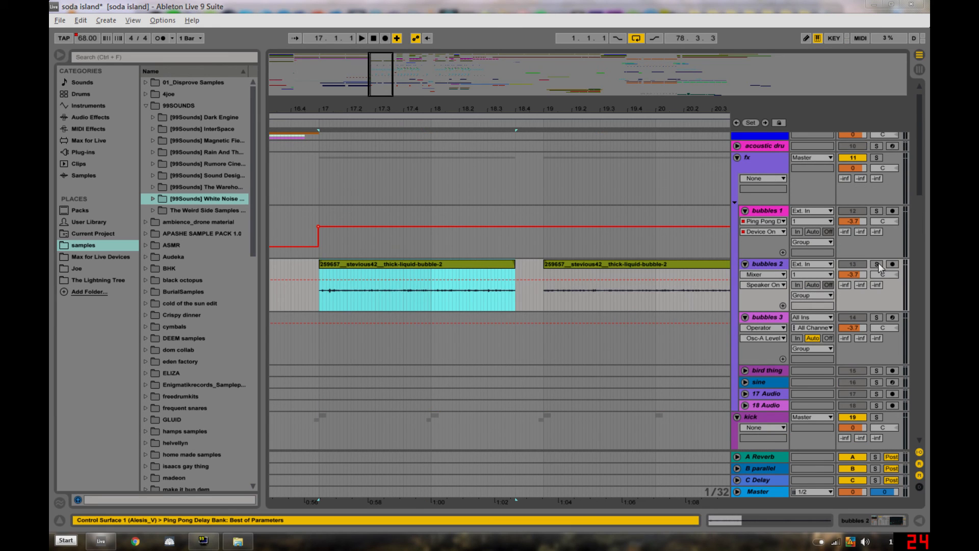
pyautogui.click(878, 262)
pyautogui.press('space')
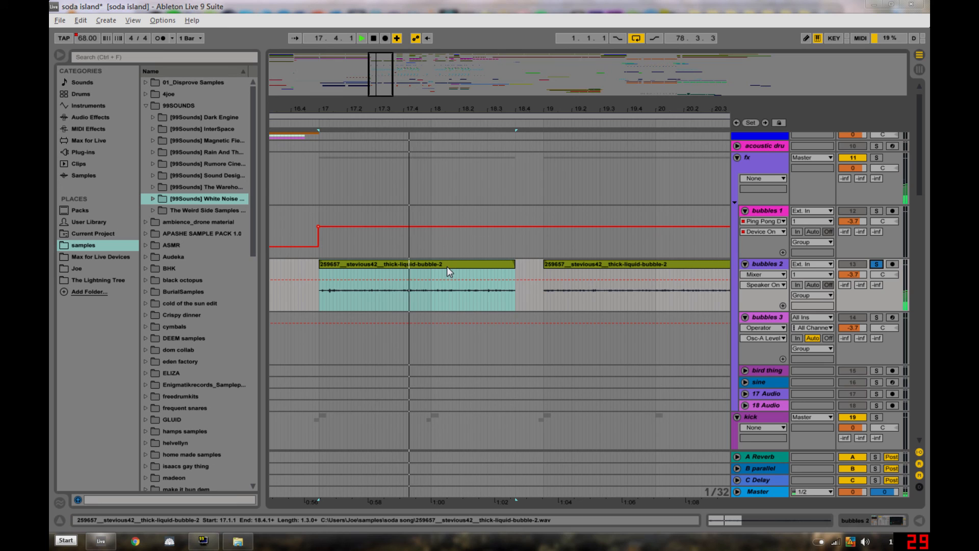
pyautogui.press('space')
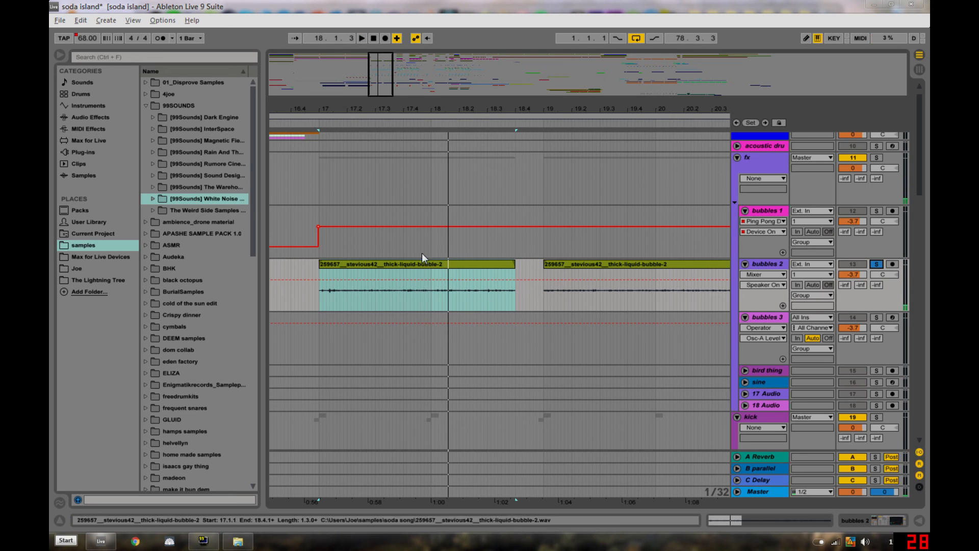
# Unsolo bubbles 2, mute it while playing the mix from 17.1.1, unmute it and stop
pyautogui.click(407, 265)
pyautogui.moveTo(399, 114); pyautogui.dragTo(498, 114)
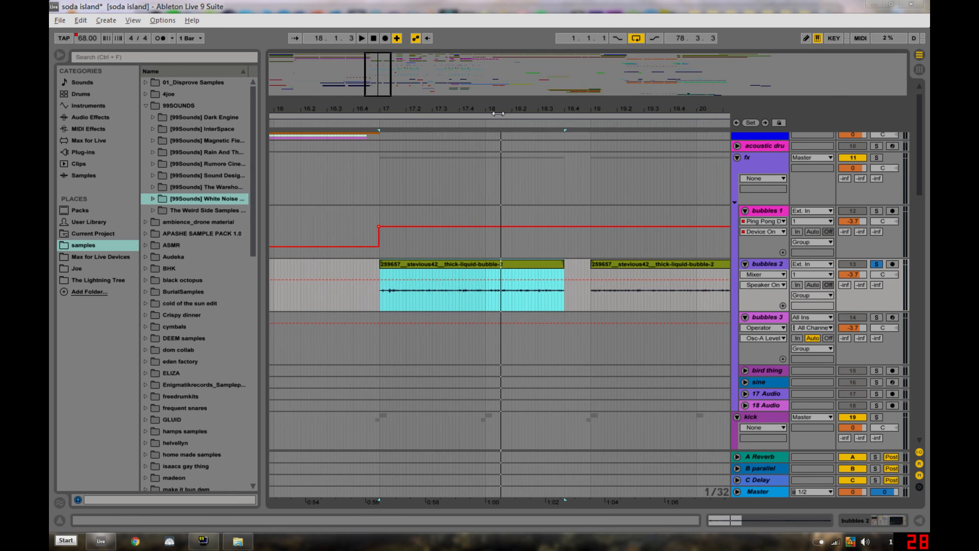
pyautogui.click(878, 264)
pyautogui.click(853, 264)
pyautogui.press('space')
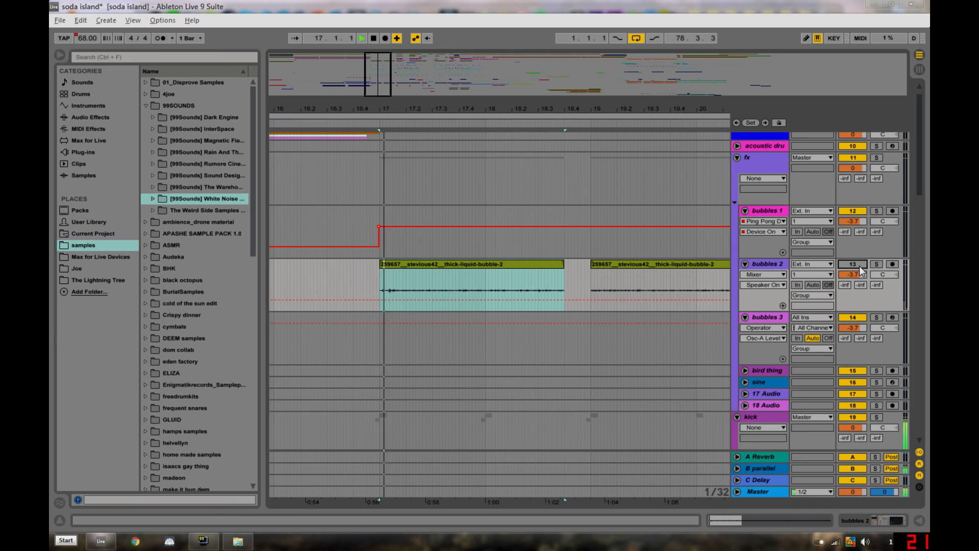
pyautogui.click(859, 265)
pyautogui.press('space')
# Fold all tracks and groups at once and display the whole arrangement
pyautogui.moveTo(547, 109); pyautogui.dragTo(548, 76)
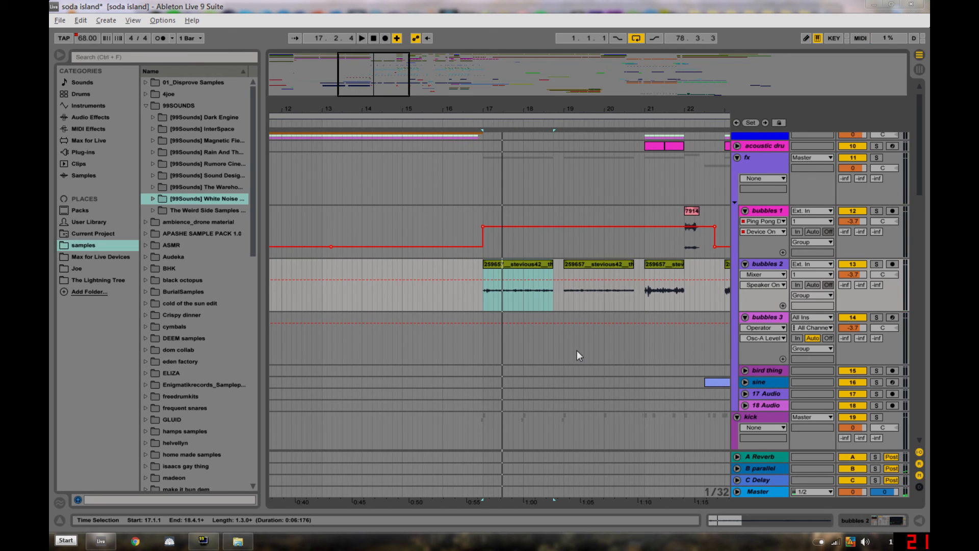
pyautogui.scroll(1, 577, 351)
pyautogui.moveTo(921, 186); pyautogui.dragTo(924, 430)
pyautogui.moveTo(506, 107); pyautogui.dragTo(412, 77)
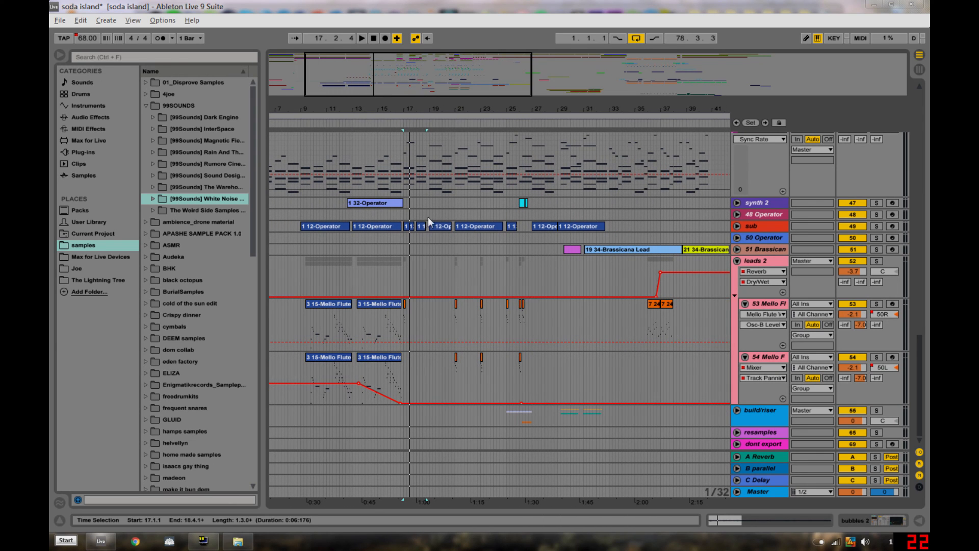
pyautogui.moveTo(376, 117); pyautogui.dragTo(398, 75)
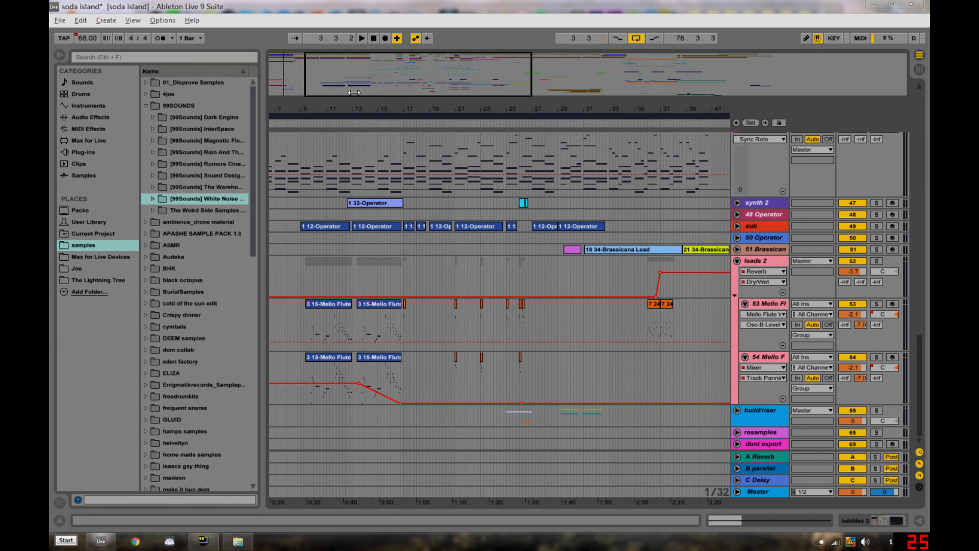
pyautogui.click(369, 272)
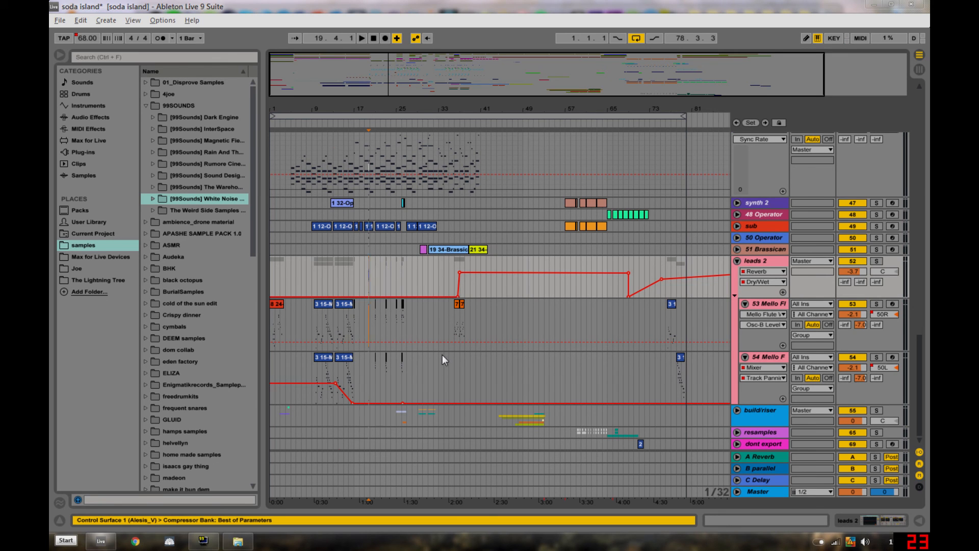
pyautogui.scroll(10, 442, 354)
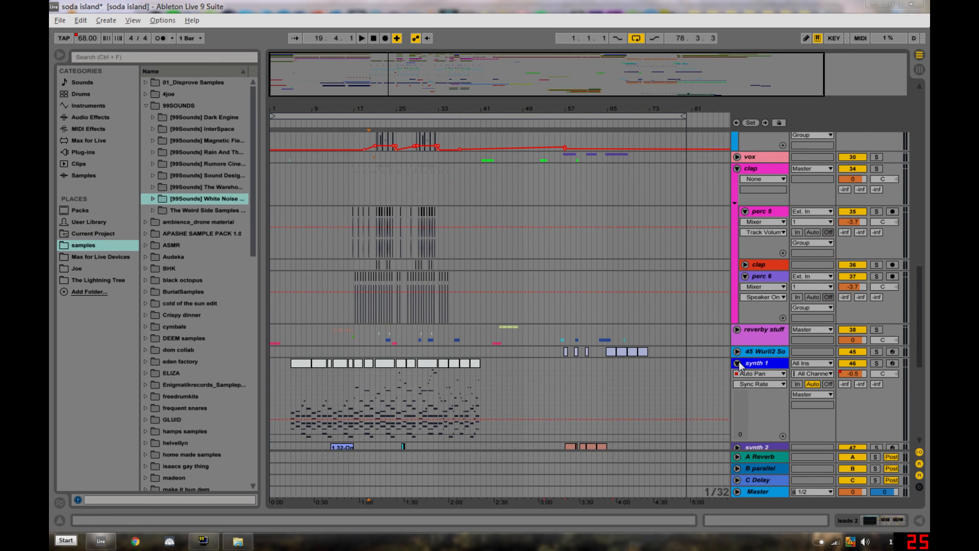
pyautogui.keyDown('alt'); pyautogui.click(738, 362); pyautogui.keyUp('alt')
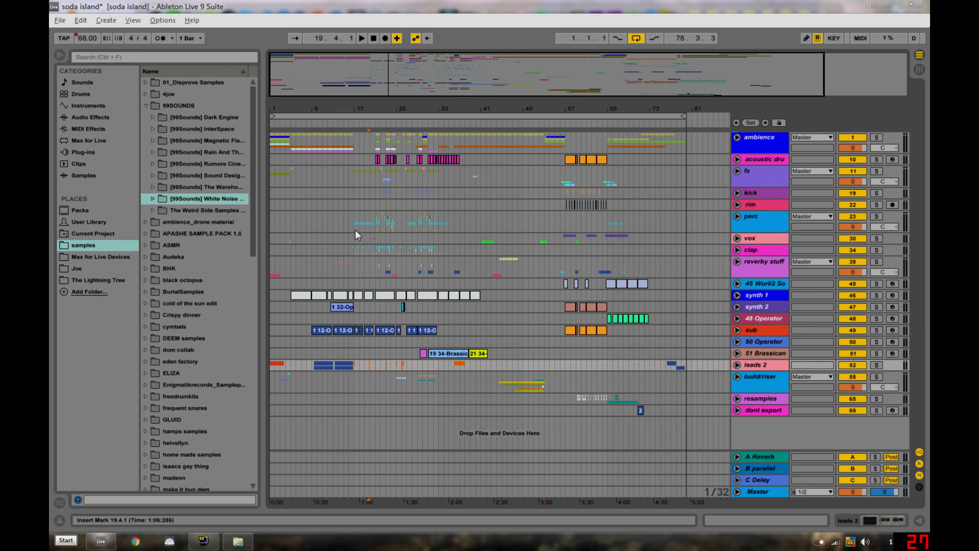
# Place the insert mark at 16.3.1 on the perc track and look over the whole arrangement
pyautogui.click(351, 216)
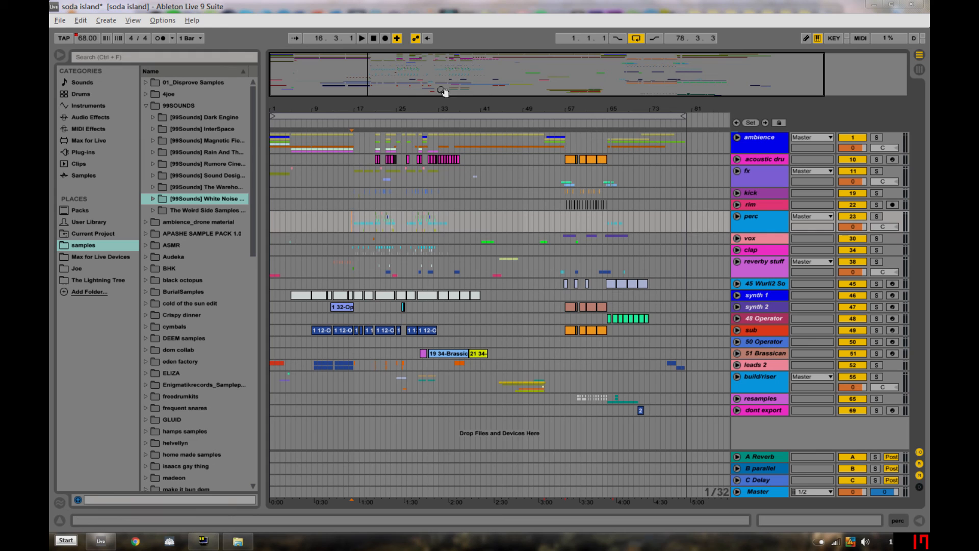
pyautogui.moveTo(358, 109); pyautogui.dragTo(367, 111)
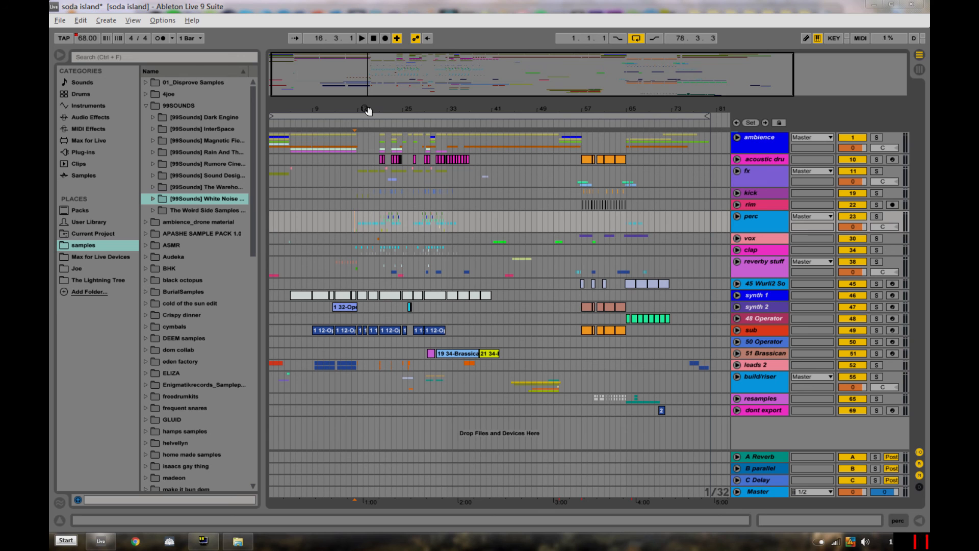
pyautogui.moveTo(361, 111); pyautogui.dragTo(364, 148)
pyautogui.moveTo(439, 84); pyautogui.dragTo(436, 34)
pyautogui.moveTo(486, 84); pyautogui.dragTo(568, 83)
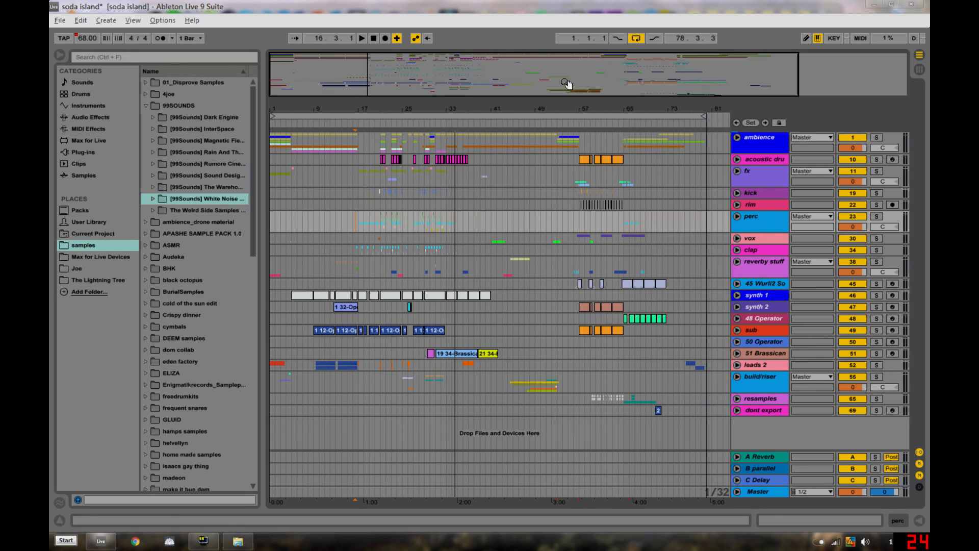